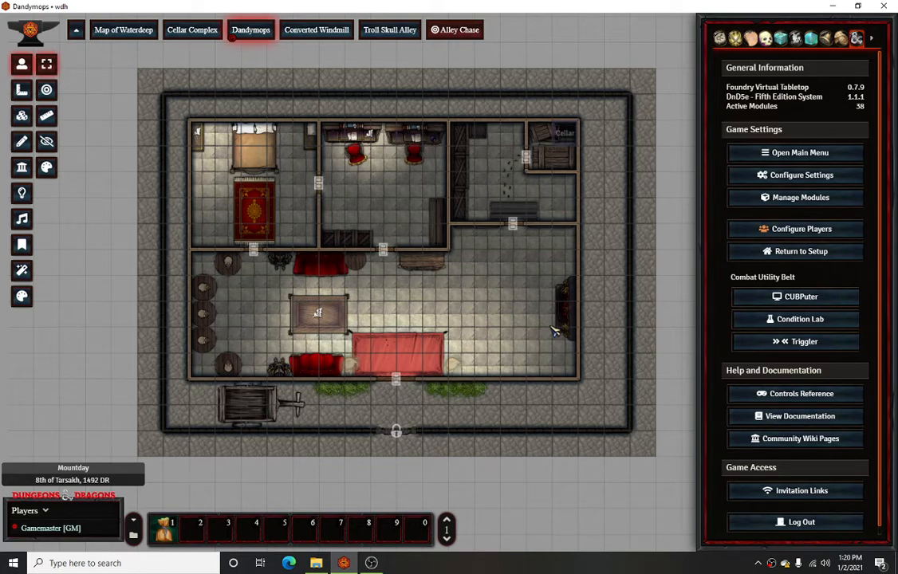
Review the full list of installed modules in module management, from About Time to Zoom/Pan Options, and close it
{"action": "left_click", "coordinate": [729, 197]}
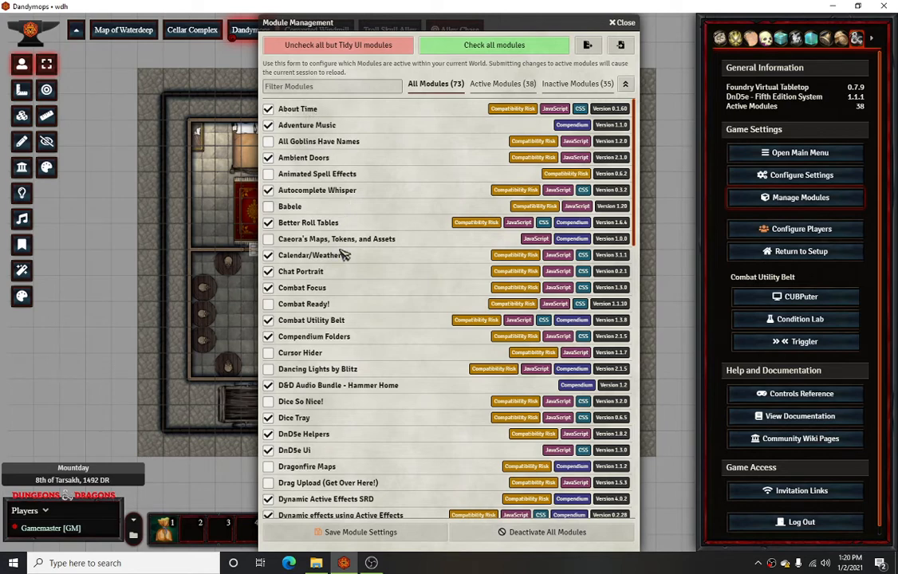
{"action": "scroll", "coordinate": [343, 254], "scroll_direction": "down", "scroll_amount": 1}
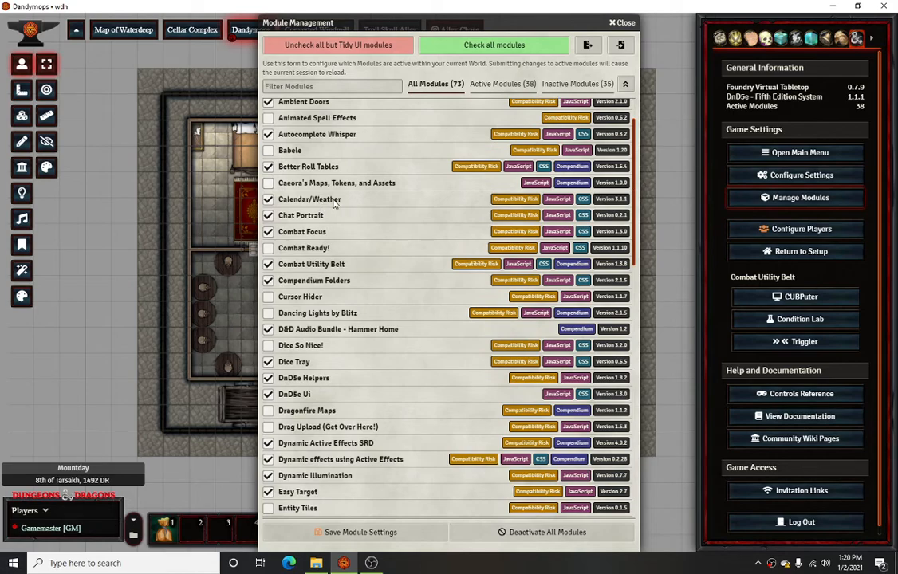
{"action": "scroll", "coordinate": [351, 239], "scroll_direction": "down", "scroll_amount": 5}
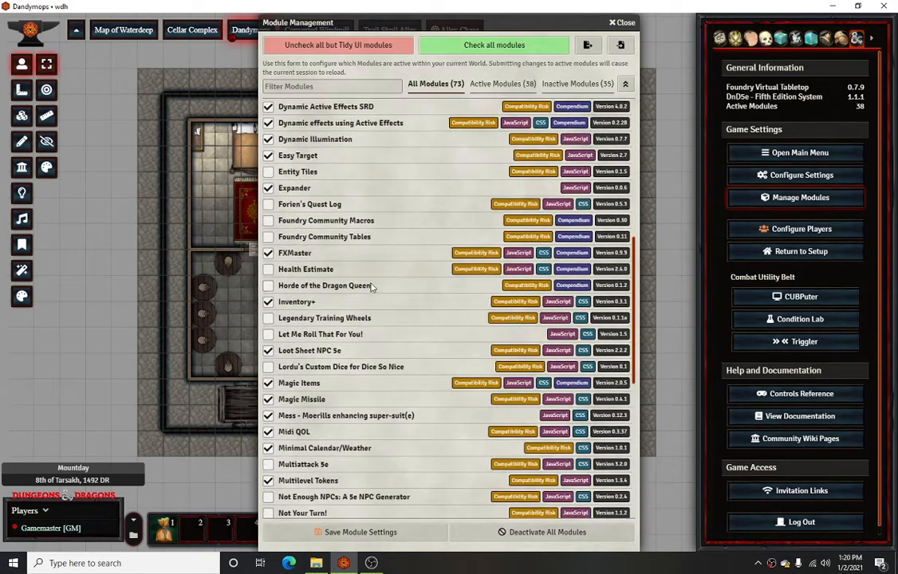
{"action": "scroll", "coordinate": [339, 247], "scroll_direction": "down", "scroll_amount": 2}
{"action": "scroll", "coordinate": [341, 335], "scroll_direction": "down", "scroll_amount": 2}
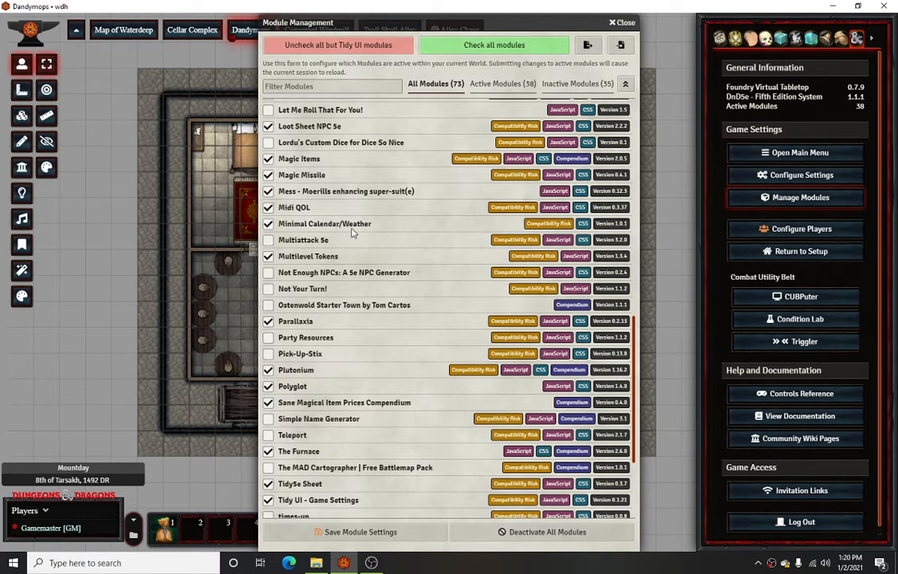
{"action": "scroll", "coordinate": [351, 231], "scroll_direction": "down", "scroll_amount": 2}
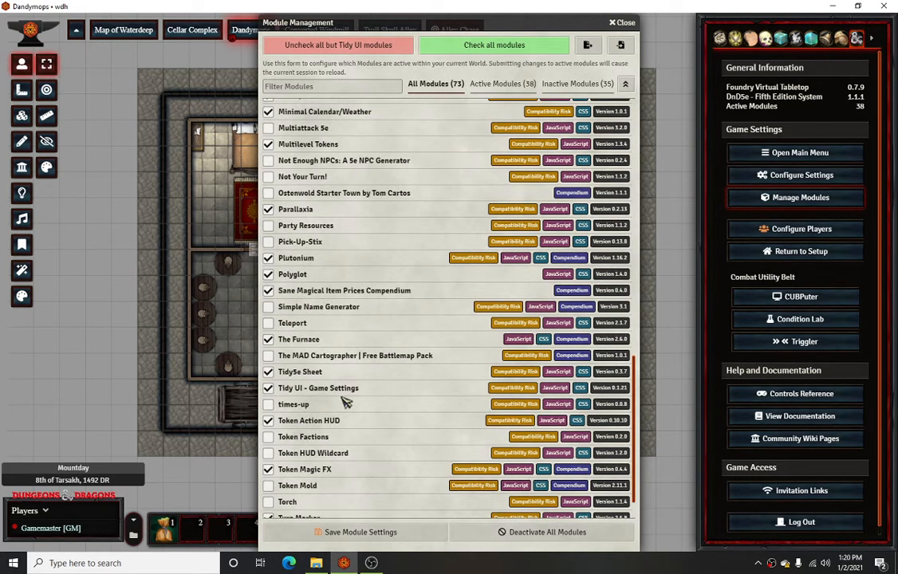
{"action": "scroll", "coordinate": [303, 383], "scroll_direction": "down", "scroll_amount": 1}
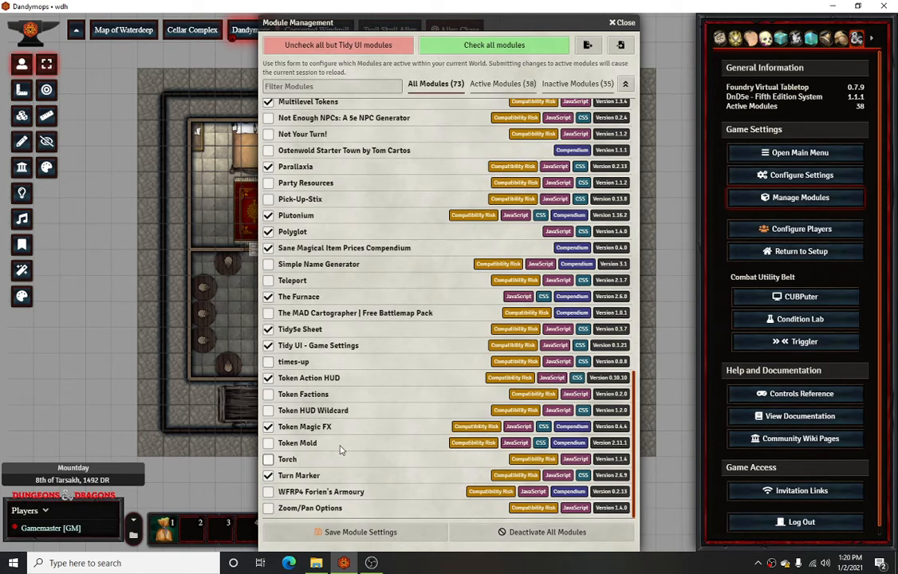
{"action": "left_click", "coordinate": [626, 24]}
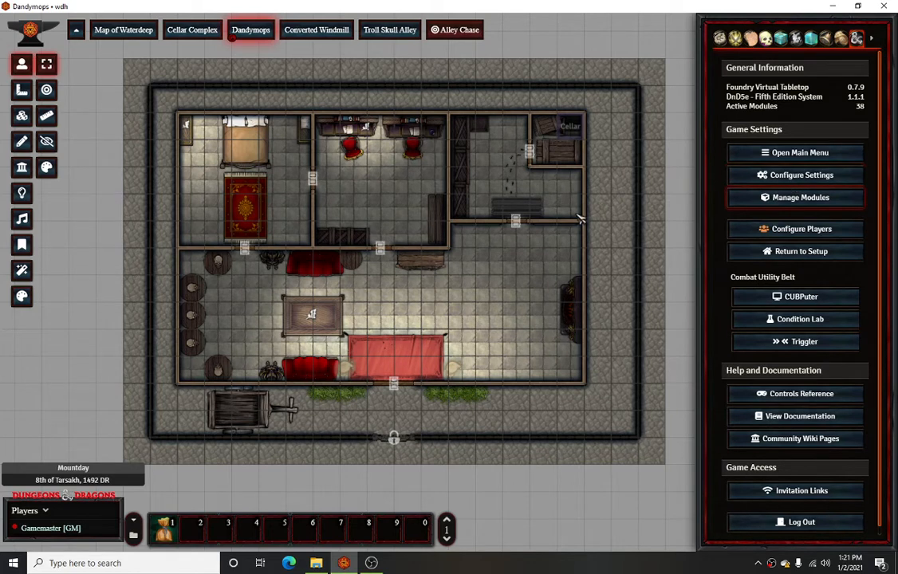
Place the Bejourn Ursus player character on the Dandymops map and display the active effects on its character sheet
{"action": "left_click", "coordinate": [765, 38]}
{"action": "left_click", "coordinate": [750, 189]}
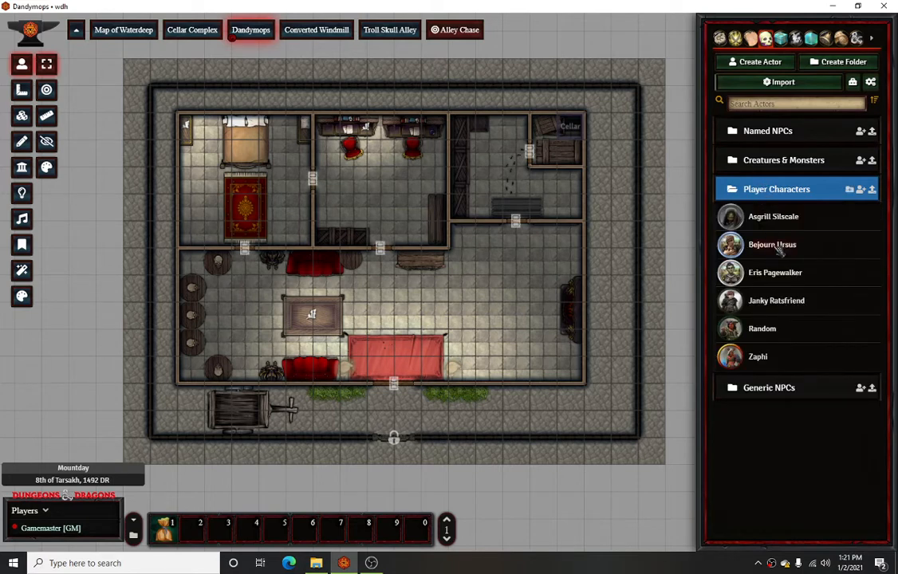
{"action": "left_click_drag", "start_coordinate": [780, 249], "coordinate": [486, 293]}
{"action": "double_click", "coordinate": [488, 292]}
{"action": "left_click", "coordinate": [504, 208]}
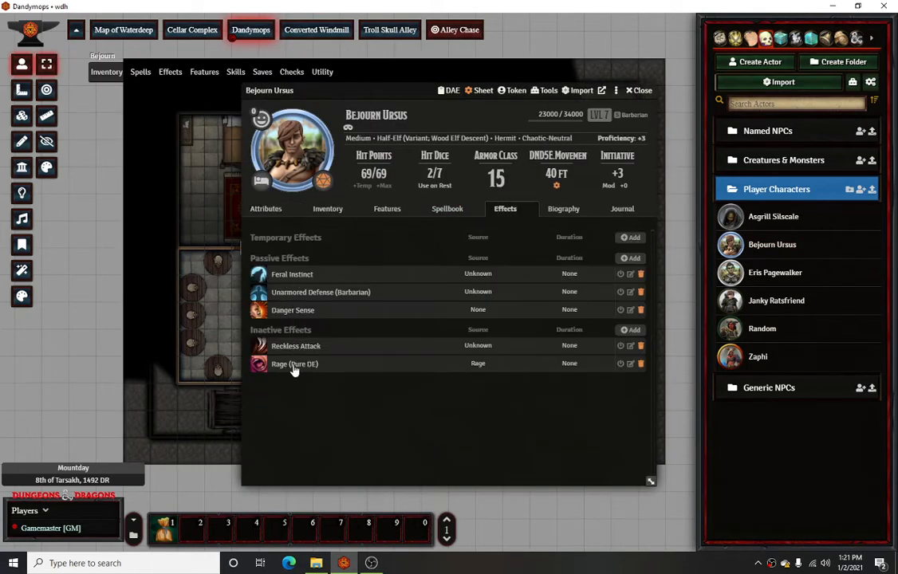
Read the description of the Rage ability among Bejourn Ursus's features
{"action": "left_click", "coordinate": [388, 212]}
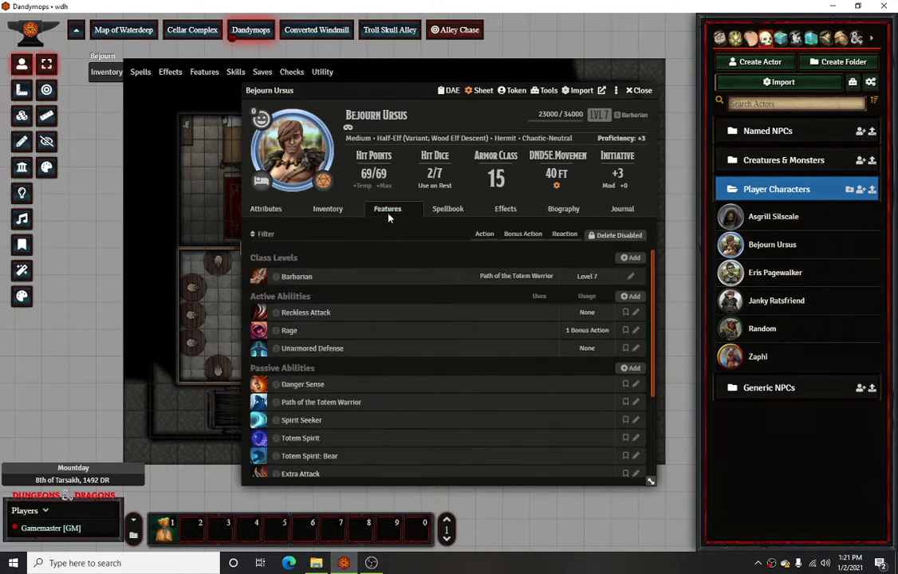
{"action": "left_click", "coordinate": [289, 330]}
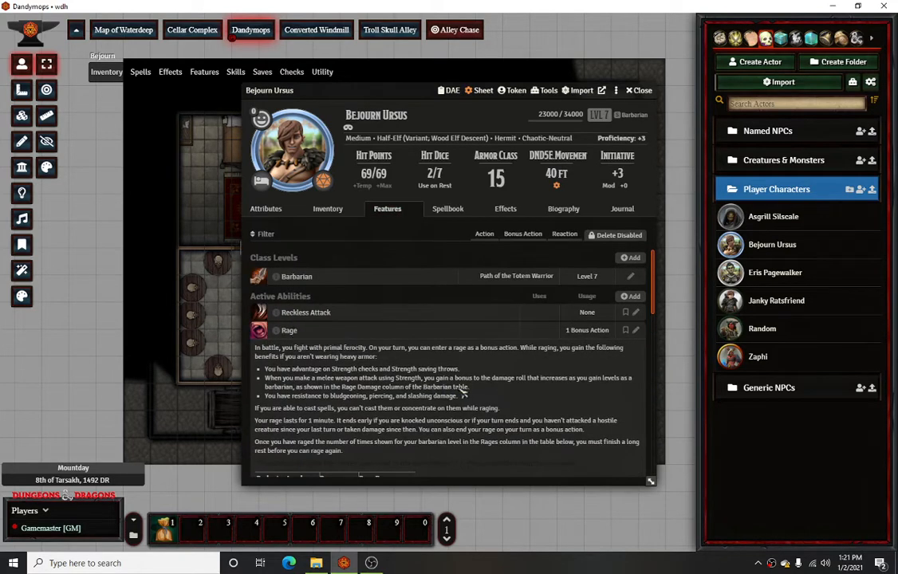
{"action": "scroll", "coordinate": [391, 351], "scroll_direction": "down", "scroll_amount": 2}
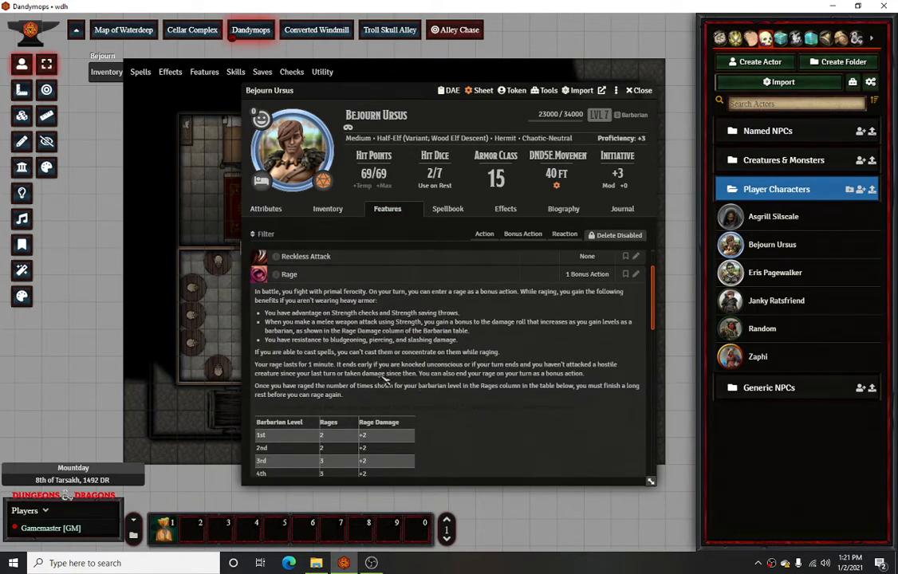
Inspect the duration settings of the inactive Rage (Pure DE) effect on Bejourn Ursus
{"action": "left_click", "coordinate": [506, 212]}
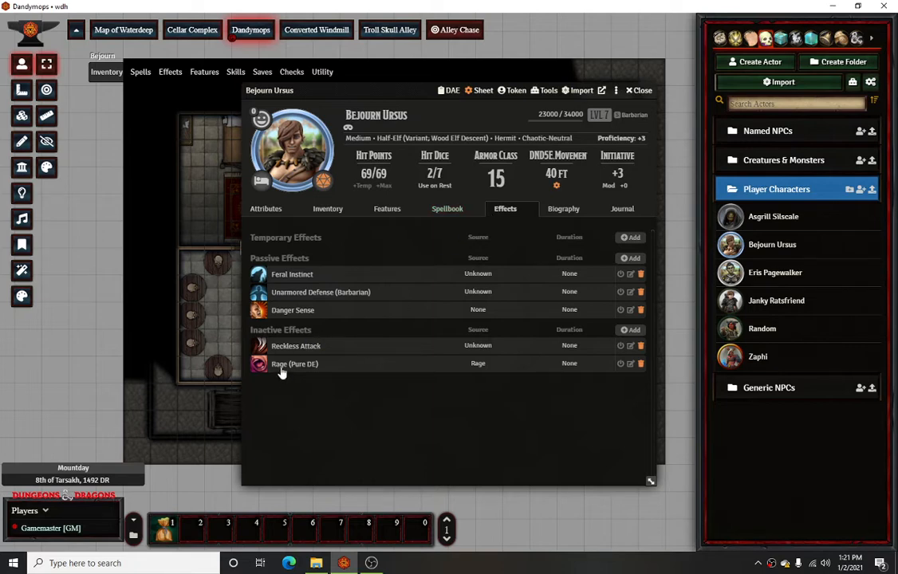
{"action": "left_click", "coordinate": [631, 364]}
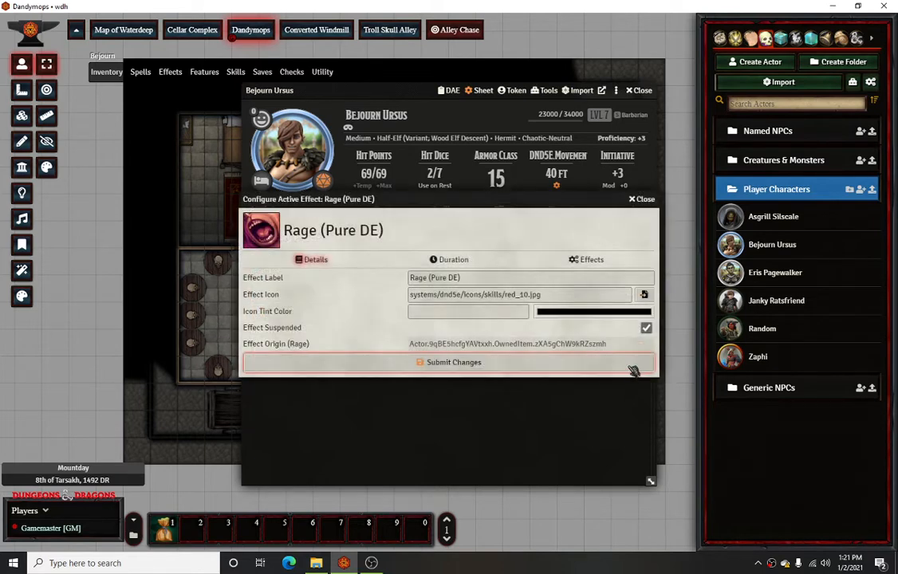
{"action": "left_click", "coordinate": [608, 261]}
{"action": "left_click", "coordinate": [448, 83]}
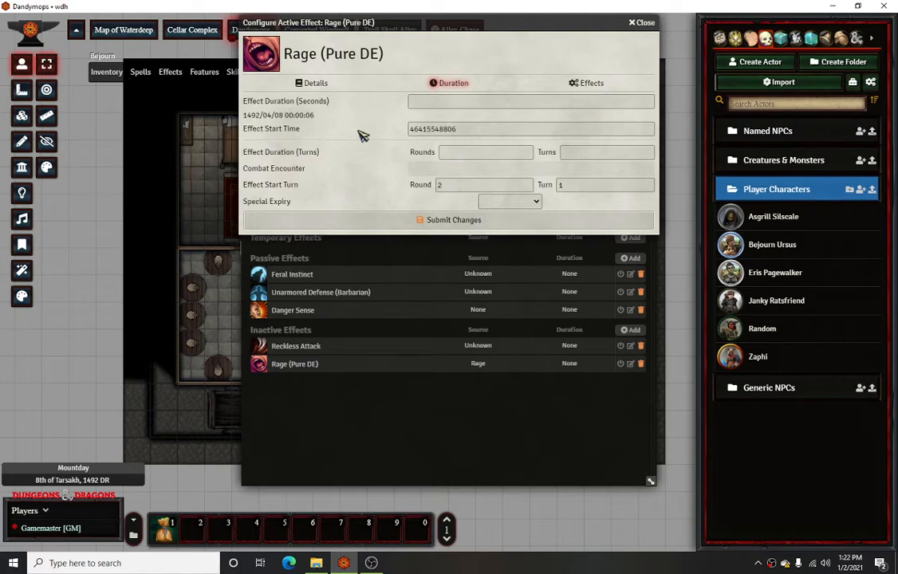
Review the weekdays and months in the Calendar/Weather settings, then close them and the Rage effect configuration
{"action": "mouse_move", "coordinate": [77, 467]}
{"action": "left_click", "coordinate": [7, 468]}
{"action": "scroll", "coordinate": [449, 304], "scroll_direction": "down", "scroll_amount": 3}
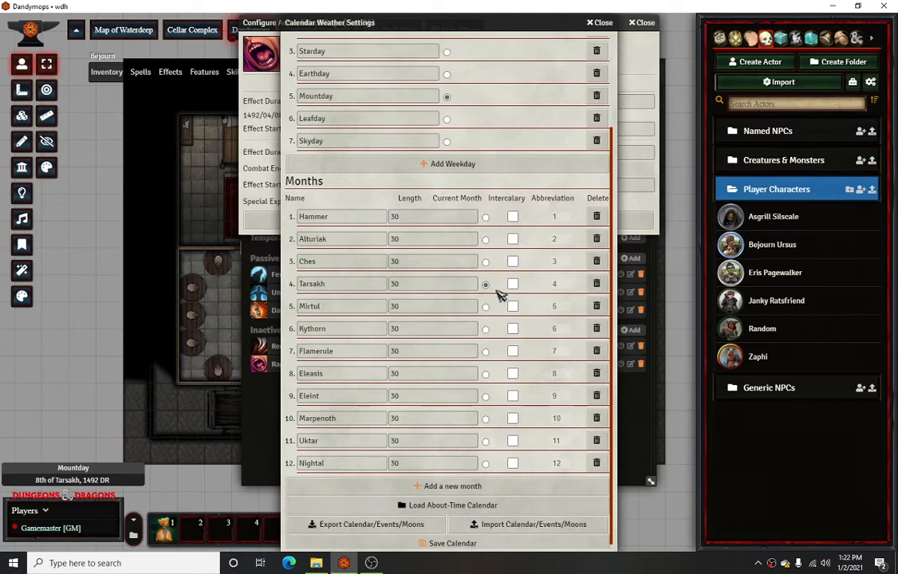
{"action": "scroll", "coordinate": [495, 283], "scroll_direction": "down", "scroll_amount": 1}
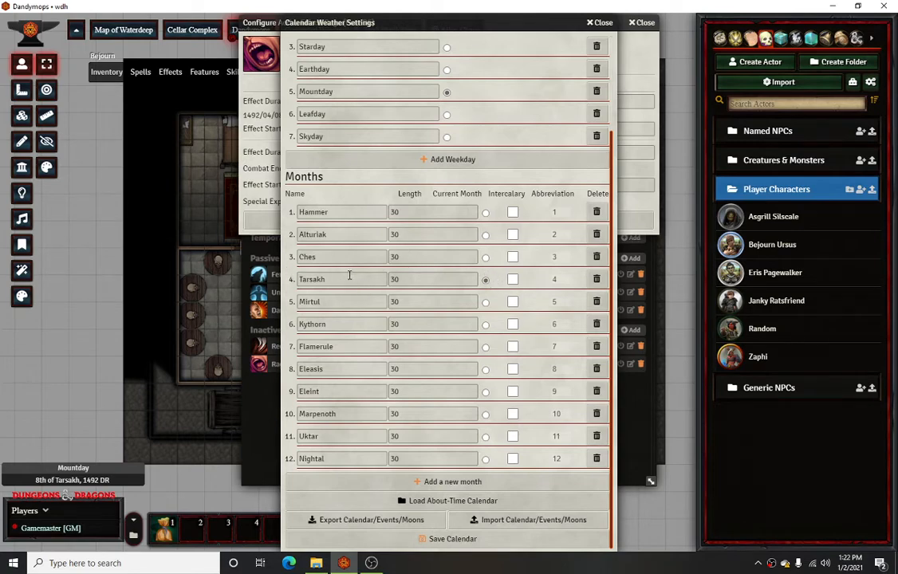
{"action": "scroll", "coordinate": [501, 284], "scroll_direction": "up", "scroll_amount": 2}
{"action": "scroll", "coordinate": [474, 293], "scroll_direction": "up", "scroll_amount": 2}
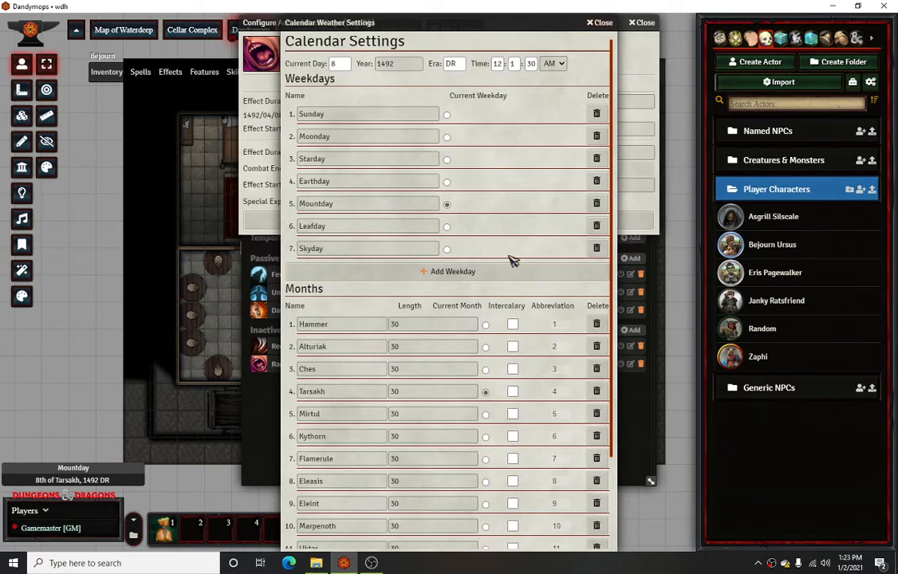
{"action": "scroll", "coordinate": [486, 319], "scroll_direction": "down", "scroll_amount": 3}
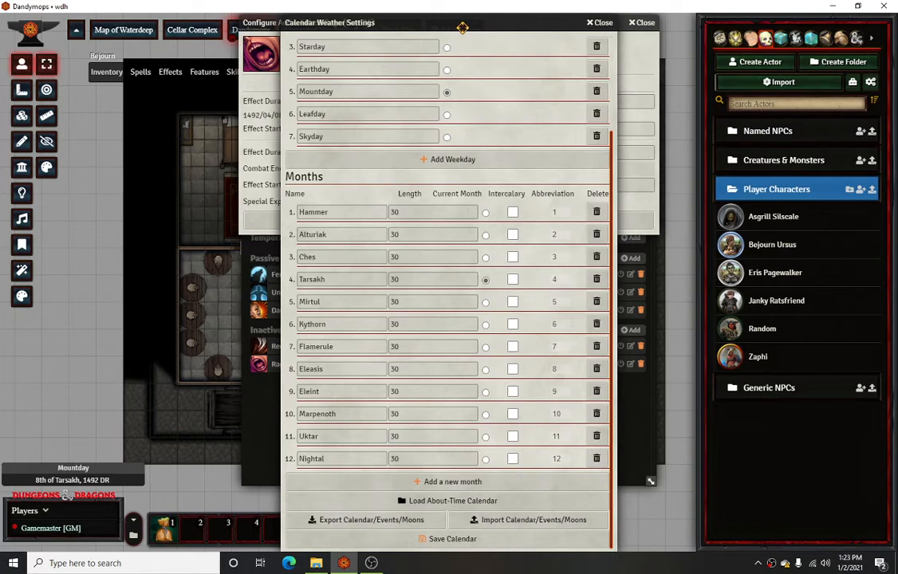
{"action": "left_click", "coordinate": [600, 22]}
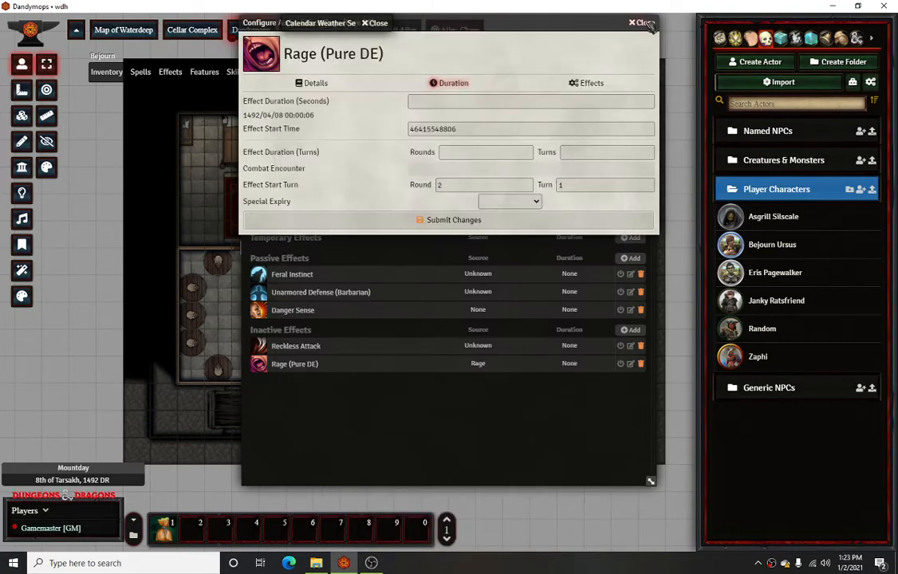
{"action": "left_click", "coordinate": [636, 24]}
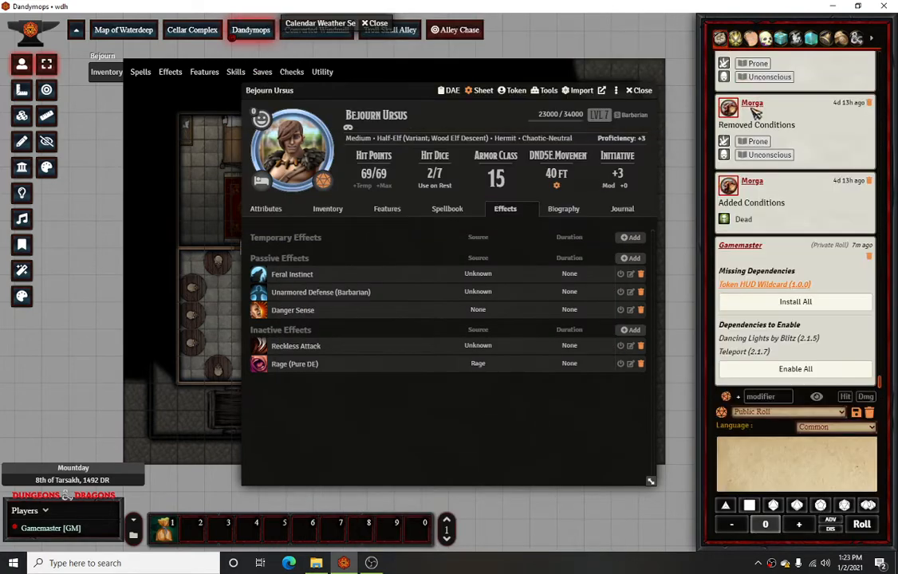
Find the [GM Page] Campaign Tracker scene in the Misc. scene folder and view it without activating it
{"action": "left_click", "coordinate": [735, 40]}
{"action": "left_click", "coordinate": [748, 37]}
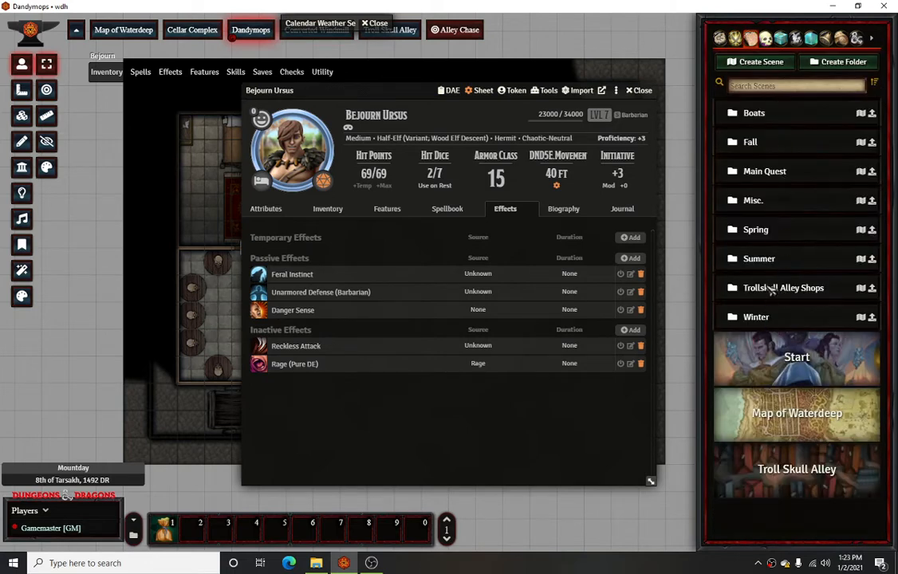
{"action": "left_click", "coordinate": [753, 172]}
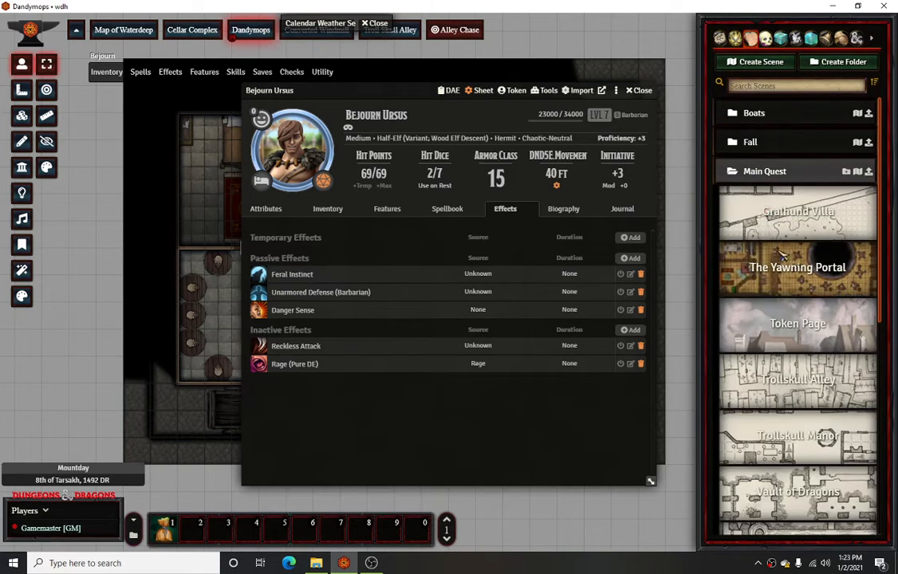
{"action": "scroll", "coordinate": [798, 319], "scroll_direction": "down", "scroll_amount": 5}
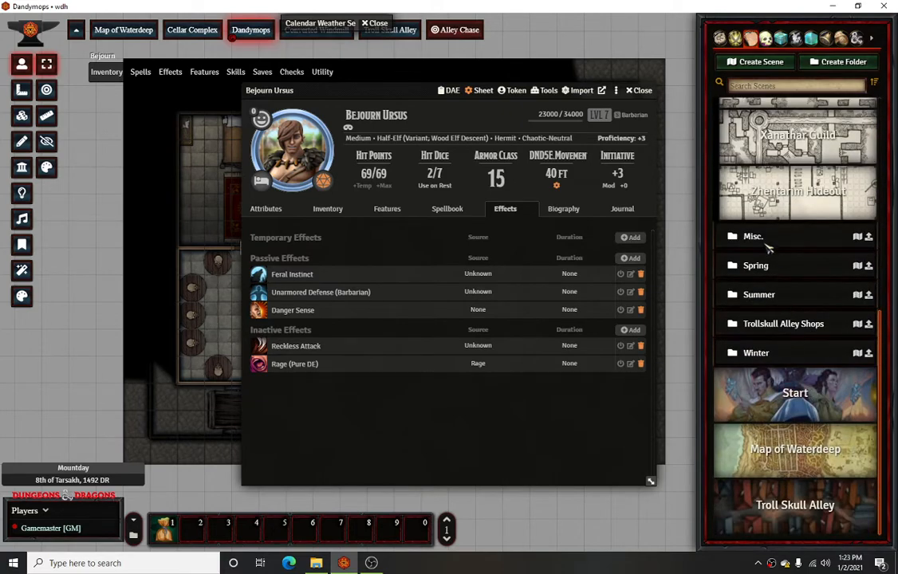
{"action": "left_click", "coordinate": [765, 240]}
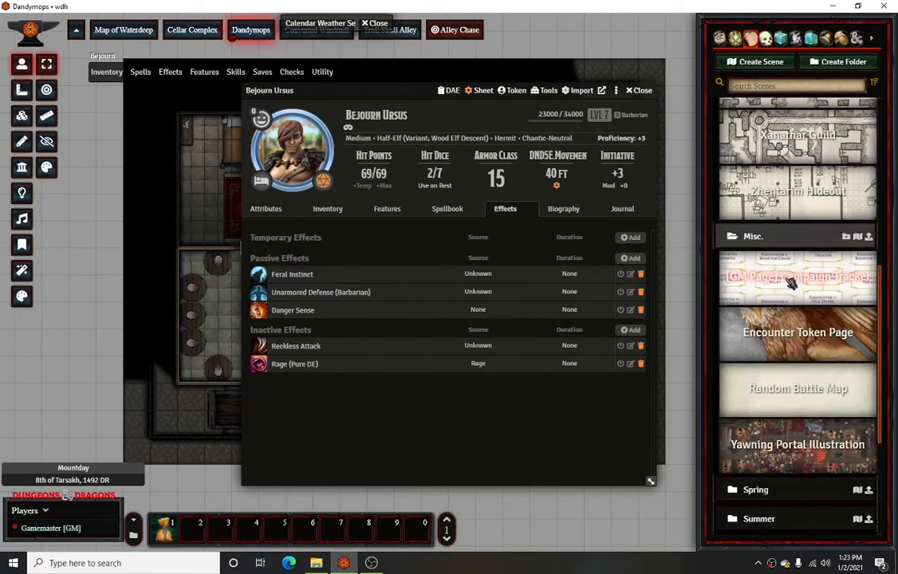
{"action": "left_click", "coordinate": [789, 281]}
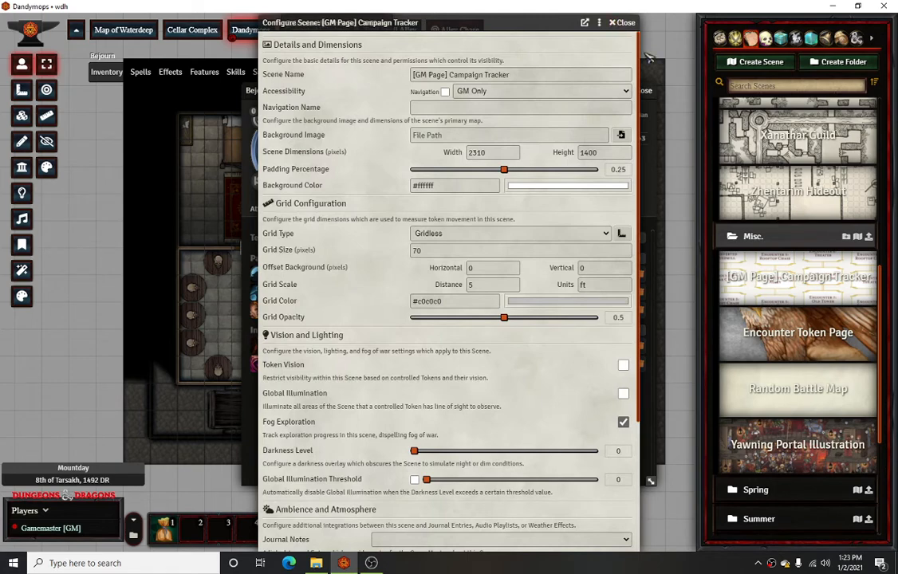
{"action": "right_click", "coordinate": [766, 284]}
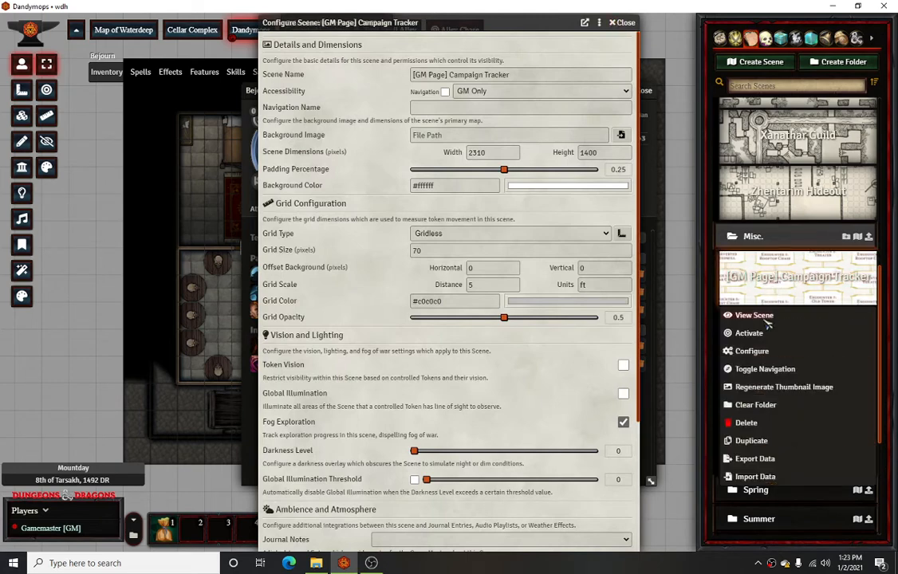
{"action": "left_click", "coordinate": [754, 316]}
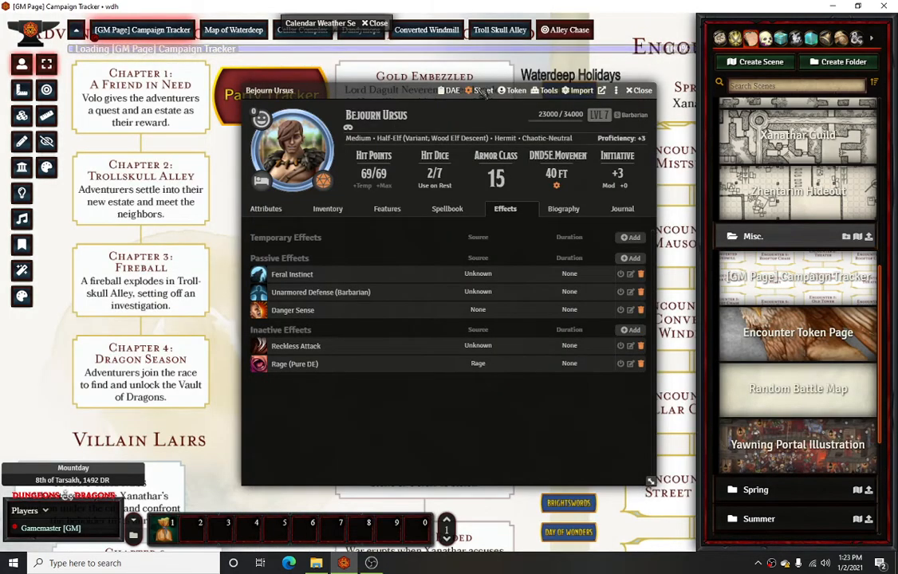
Move the character sheet aside and examine the Waterdeep Holidays list on the campaign tracker
{"action": "left_click_drag", "start_coordinate": [484, 92], "coordinate": [344, 71]}
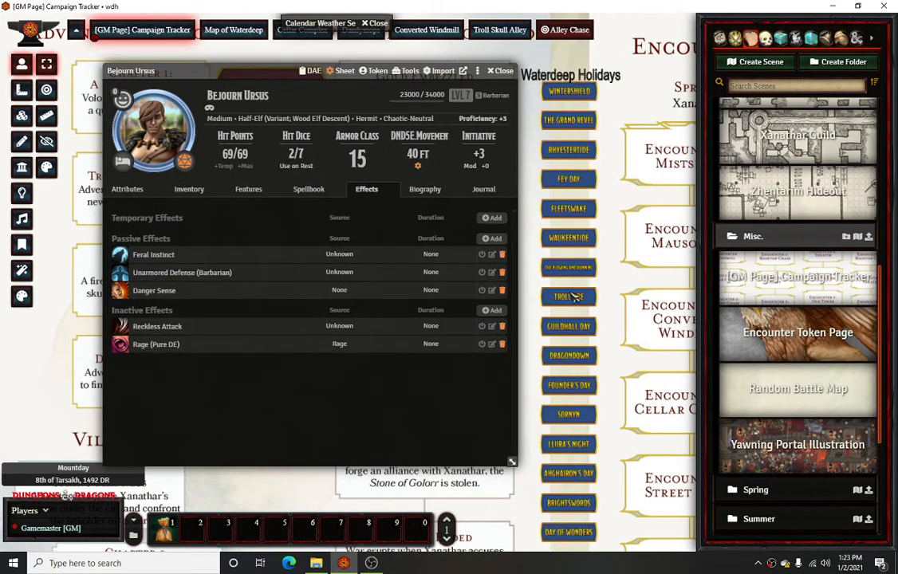
{"action": "scroll", "coordinate": [573, 297], "scroll_direction": "down", "scroll_amount": 3}
{"action": "scroll", "coordinate": [563, 297], "scroll_direction": "up", "scroll_amount": 4}
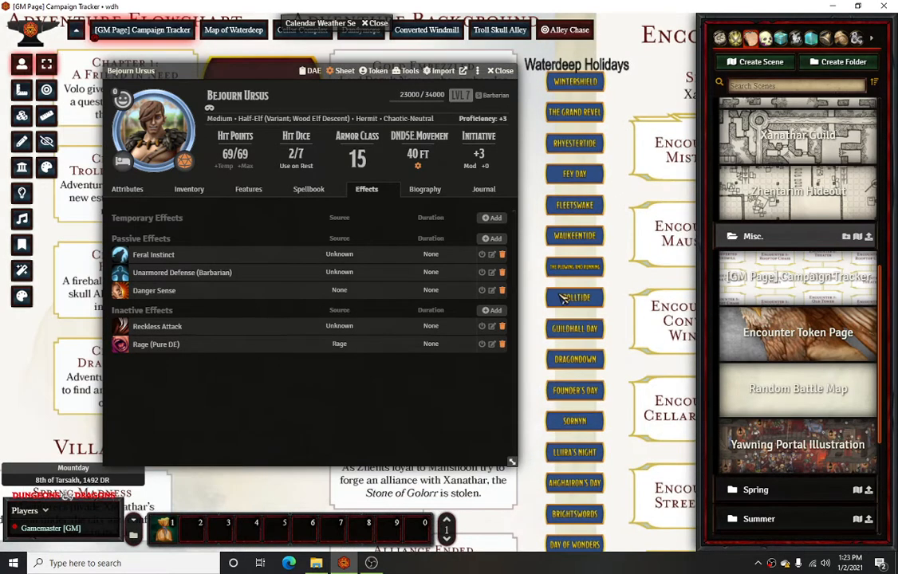
{"action": "scroll", "coordinate": [563, 297], "scroll_direction": "up", "scroll_amount": 1}
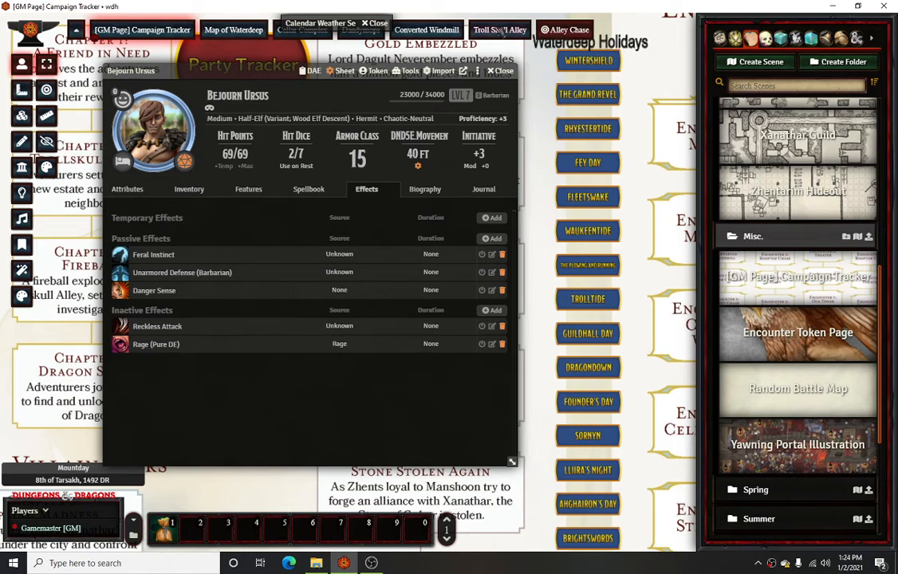
Return to the Dandymops scene and reposition the character sheet over the map
{"action": "right_click", "coordinate": [160, 32]}
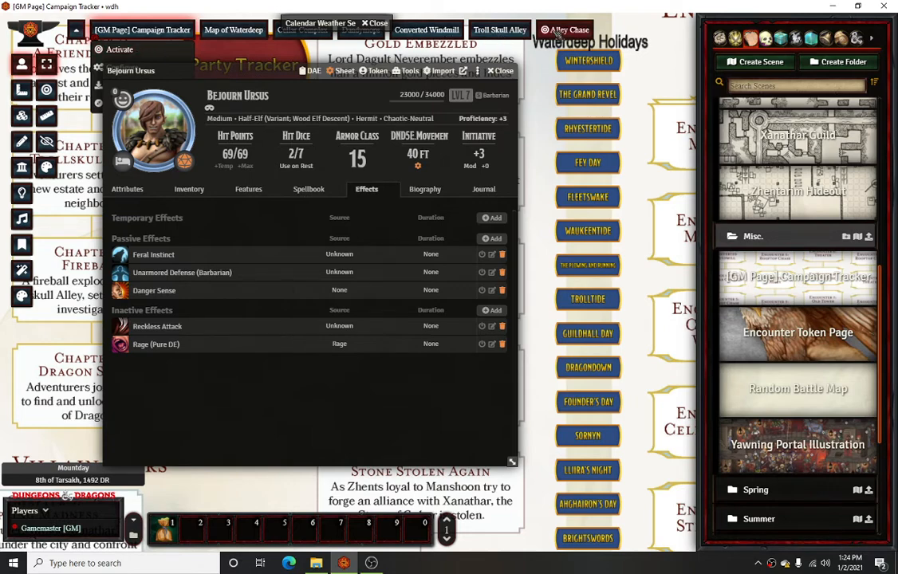
{"action": "left_click", "coordinate": [492, 31]}
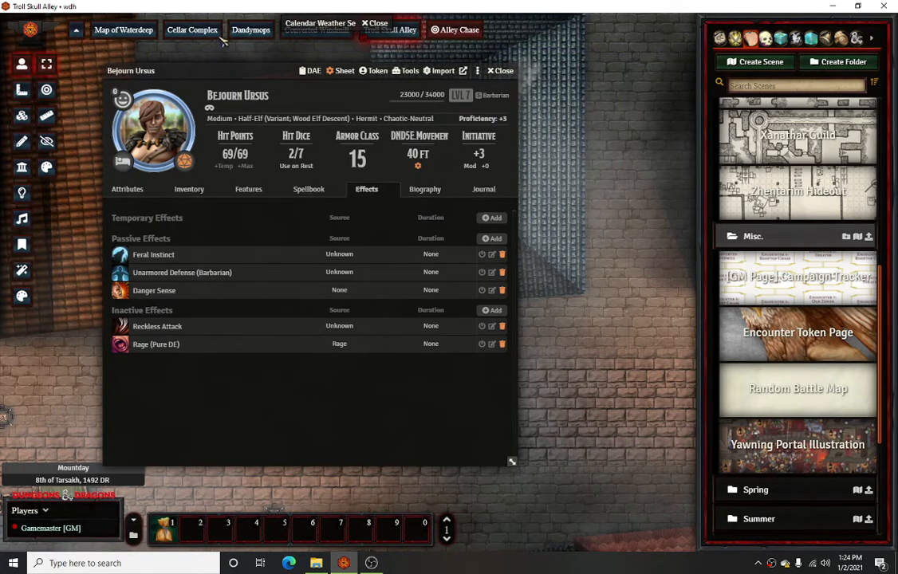
{"action": "left_click", "coordinate": [251, 32]}
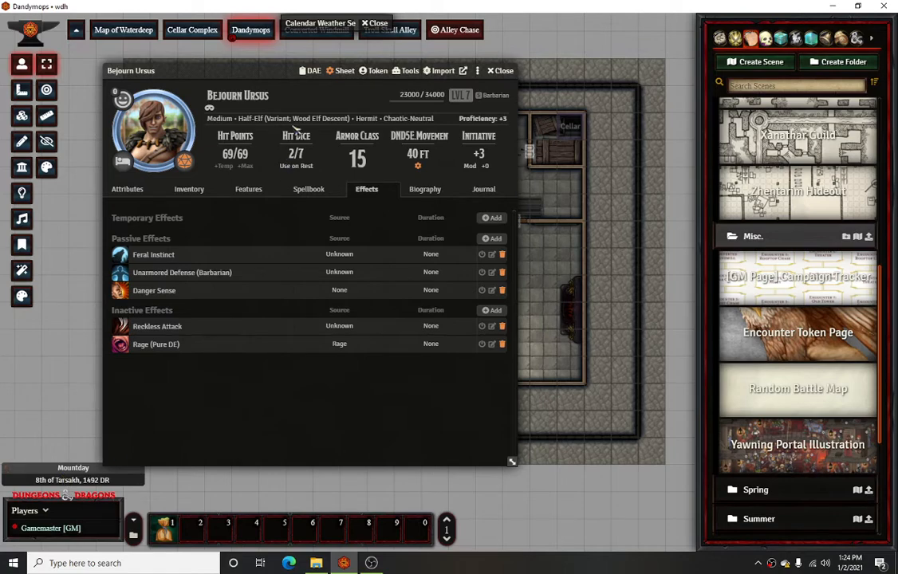
{"action": "left_click_drag", "start_coordinate": [253, 77], "coordinate": [408, 83]}
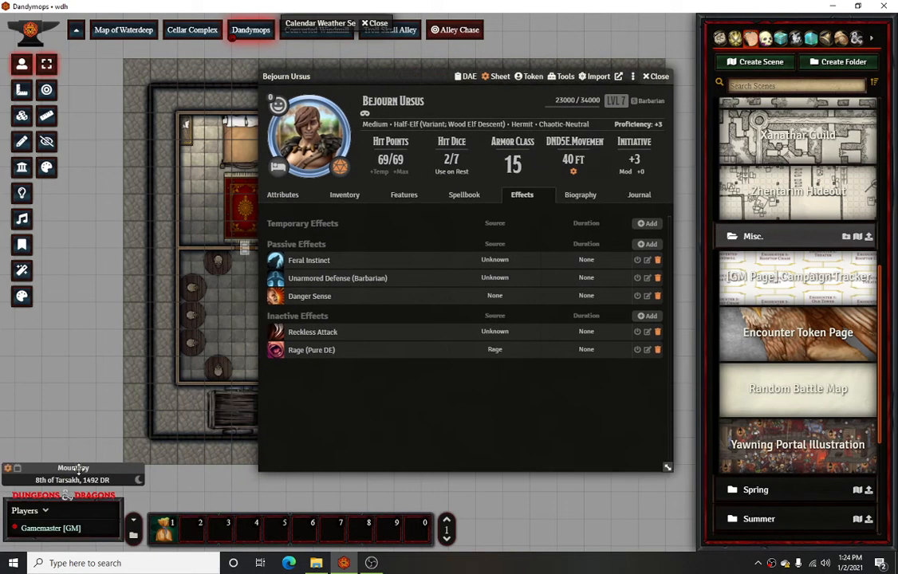
Review the event categories in the Calendar Weather Events window, reposition the calendar widget and close the character sheet
{"action": "left_click_drag", "start_coordinate": [74, 468], "coordinate": [82, 438]}
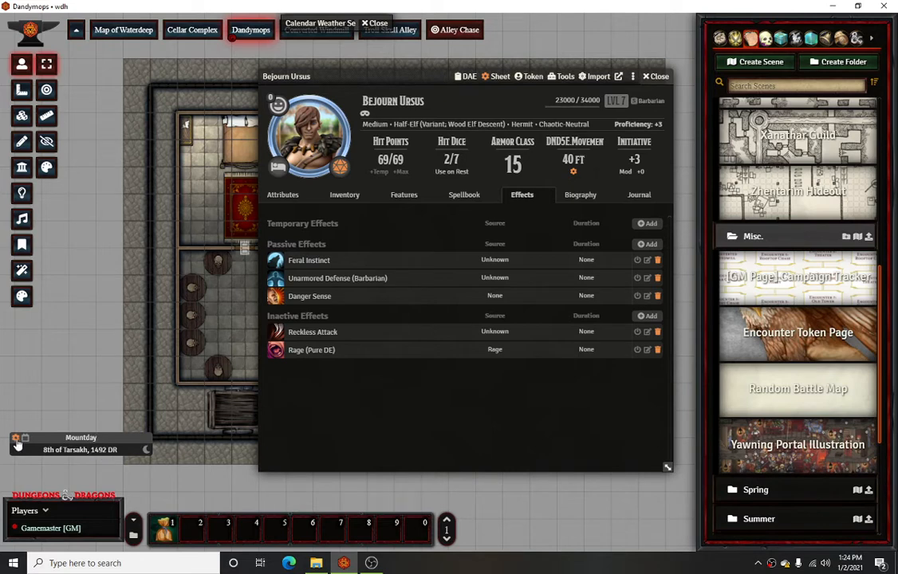
{"action": "left_click", "coordinate": [26, 441]}
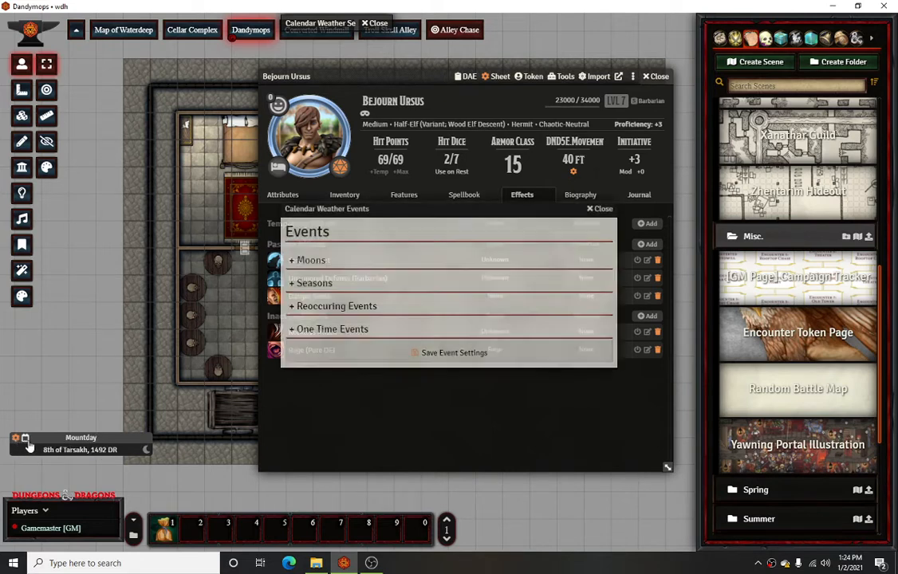
{"action": "left_click", "coordinate": [600, 208]}
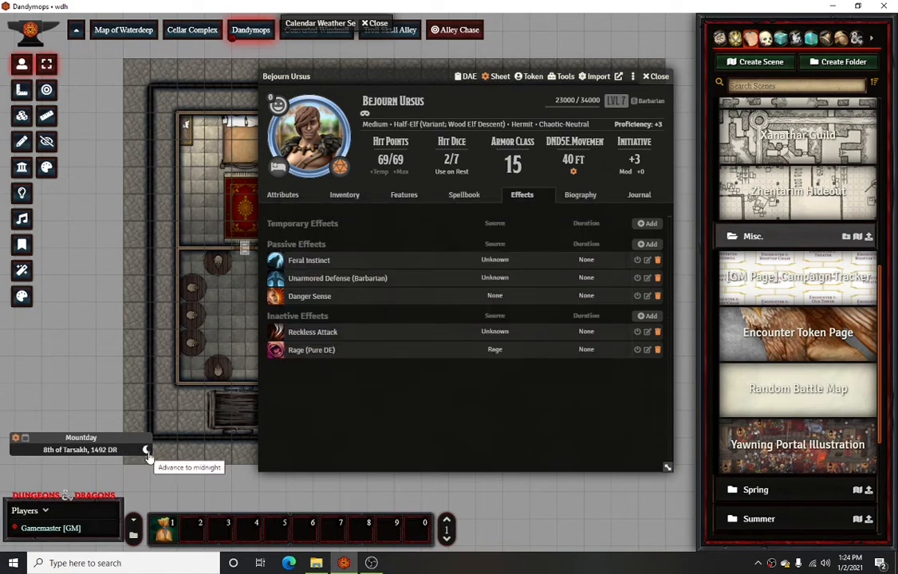
{"action": "left_click_drag", "start_coordinate": [108, 438], "coordinate": [111, 465]}
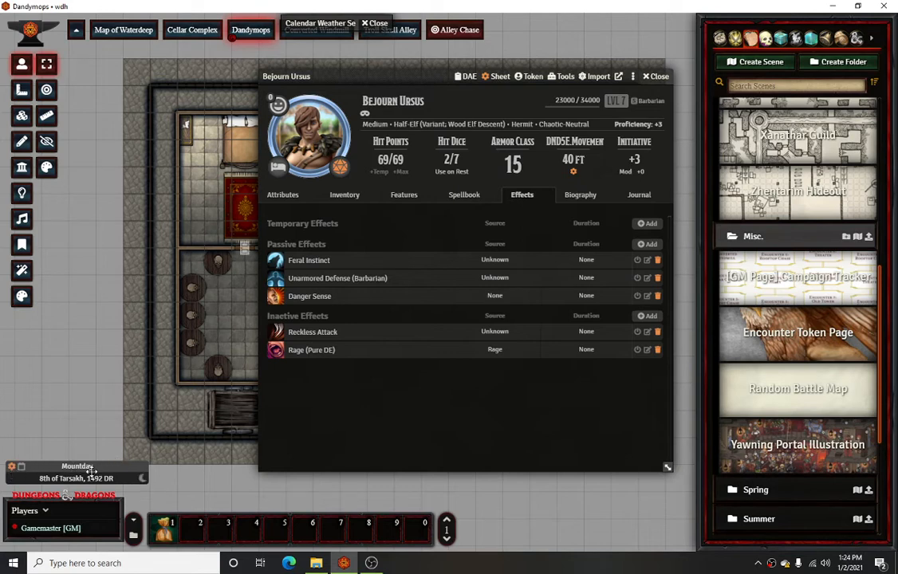
{"action": "left_click", "coordinate": [656, 78]}
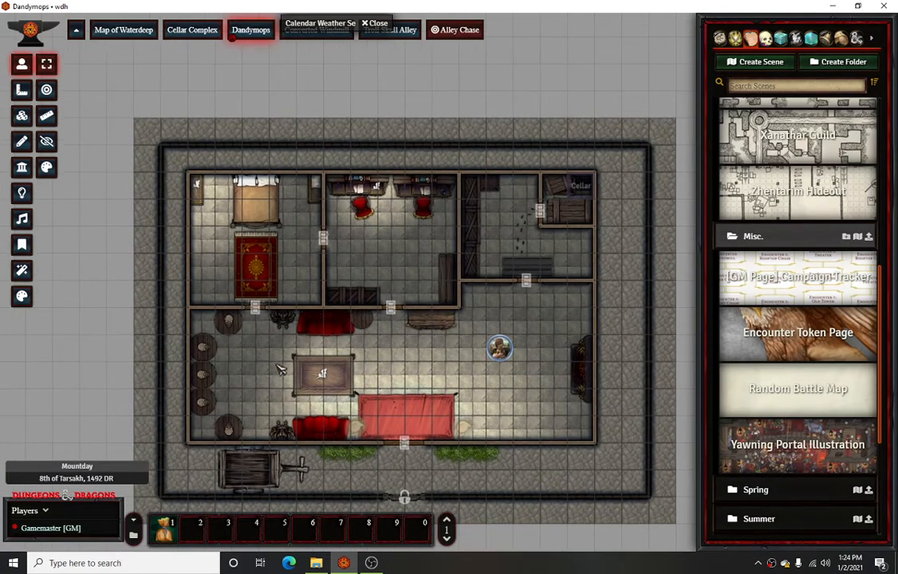
Restore the minimized Calendar Weather Settings, inspect the current time fields and close the settings
{"action": "left_click_drag", "start_coordinate": [331, 30], "coordinate": [291, 236]}
{"action": "double_click", "coordinate": [280, 229]}
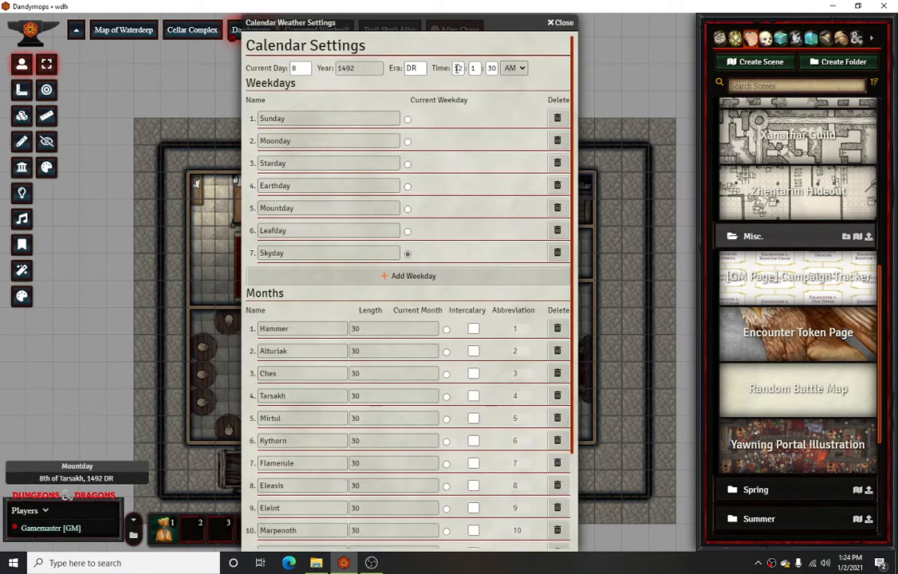
{"action": "double_click", "coordinate": [458, 68]}
{"action": "left_click", "coordinate": [457, 84]}
{"action": "left_click", "coordinate": [559, 23]}
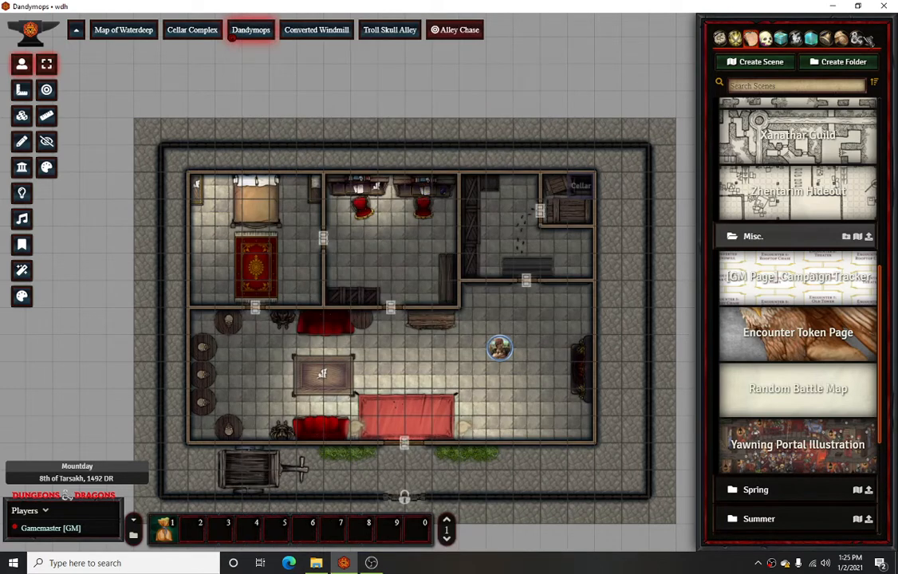
Disable the Minimal Calendar/Weather module together with its dependency and save the module settings
{"action": "left_click", "coordinate": [859, 38]}
{"action": "left_click", "coordinate": [794, 197]}
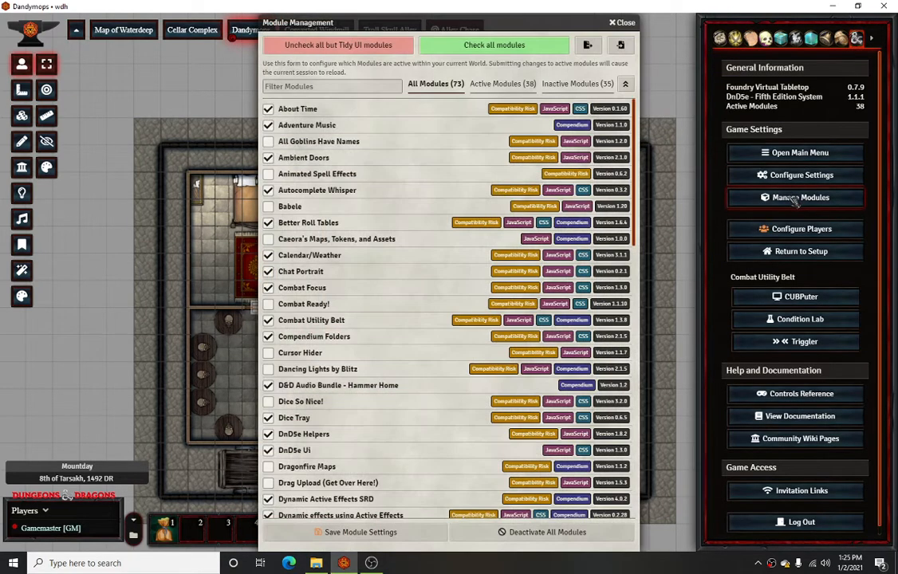
{"action": "scroll", "coordinate": [394, 302], "scroll_direction": "down", "scroll_amount": 6}
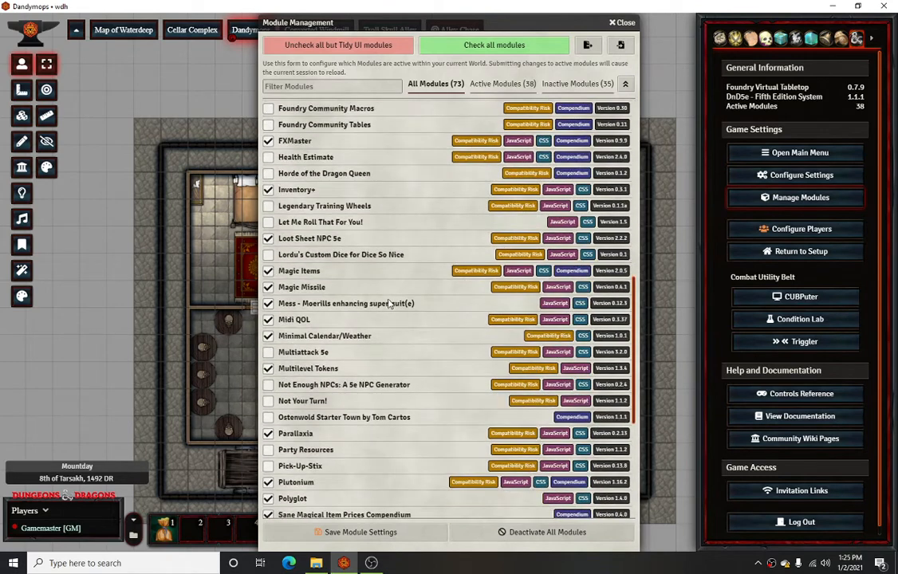
{"action": "left_click", "coordinate": [269, 339]}
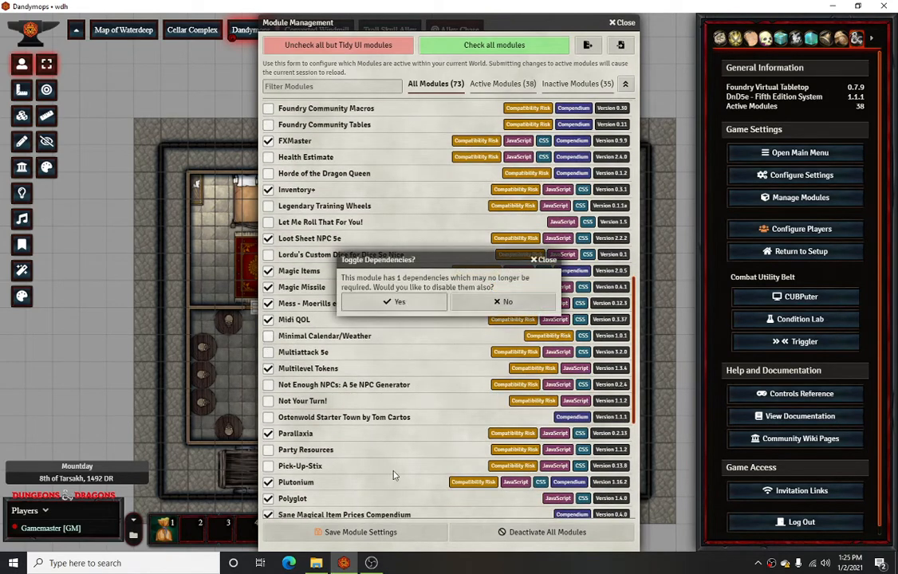
{"action": "left_click", "coordinate": [353, 302]}
{"action": "left_click", "coordinate": [386, 533]}
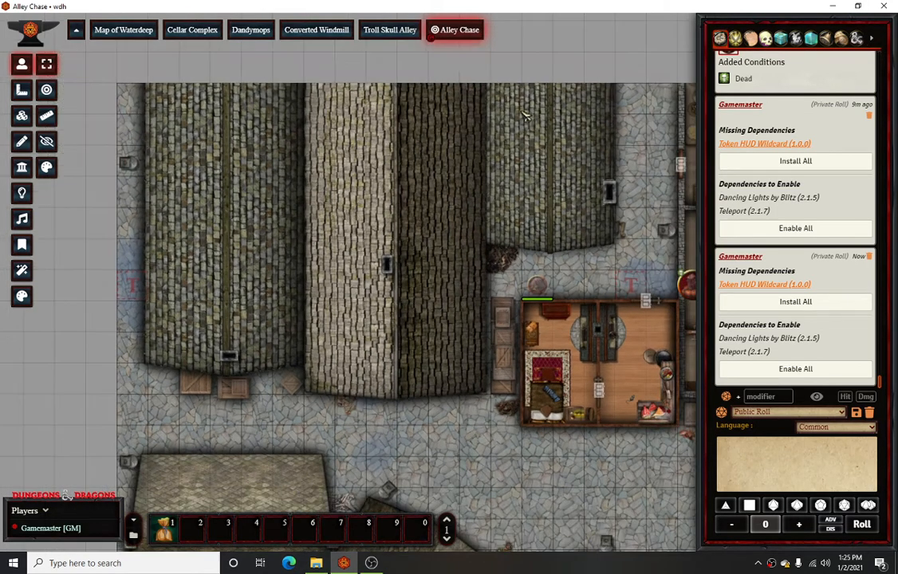
View the Dandymops scene and look through the module settings list for calendar options
{"action": "left_click", "coordinate": [235, 32]}
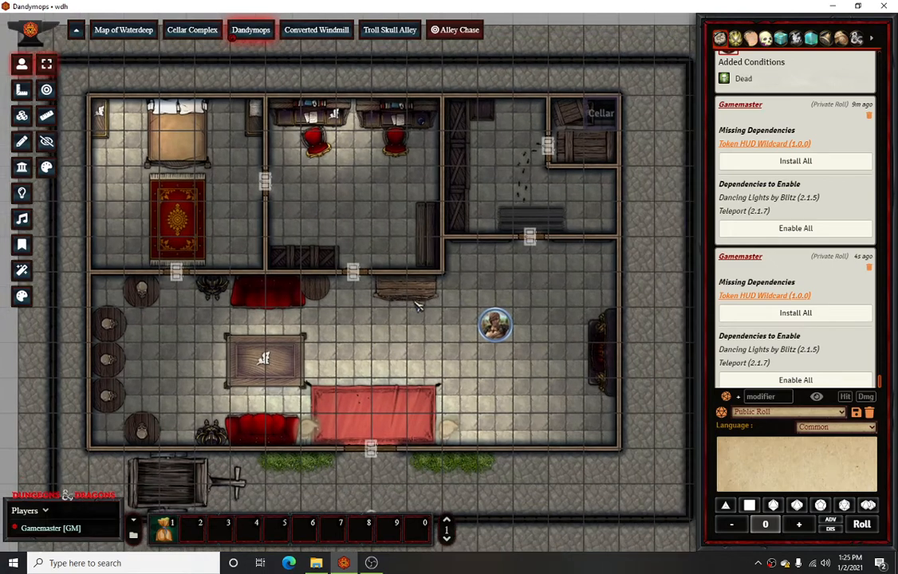
{"action": "left_click", "coordinate": [841, 40]}
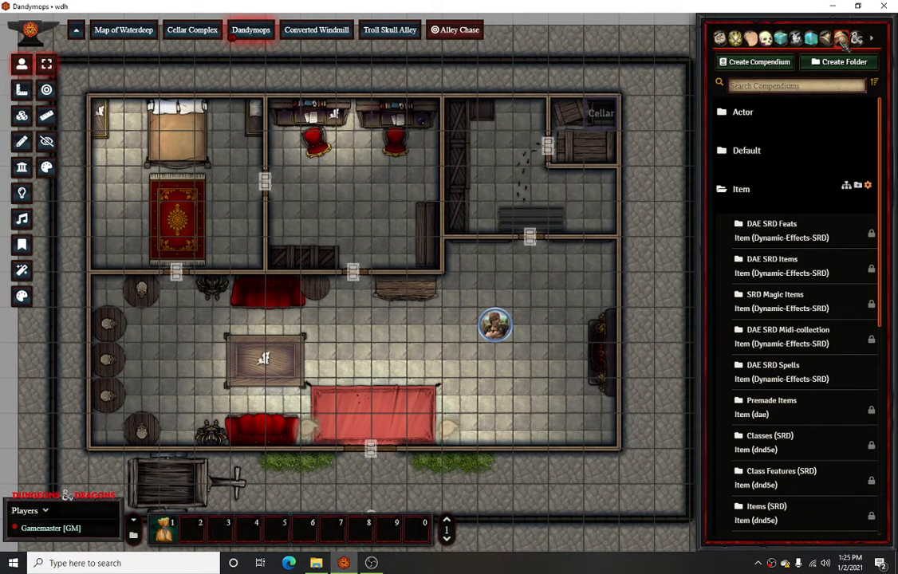
{"action": "left_click", "coordinate": [855, 39]}
{"action": "left_click", "coordinate": [790, 175]}
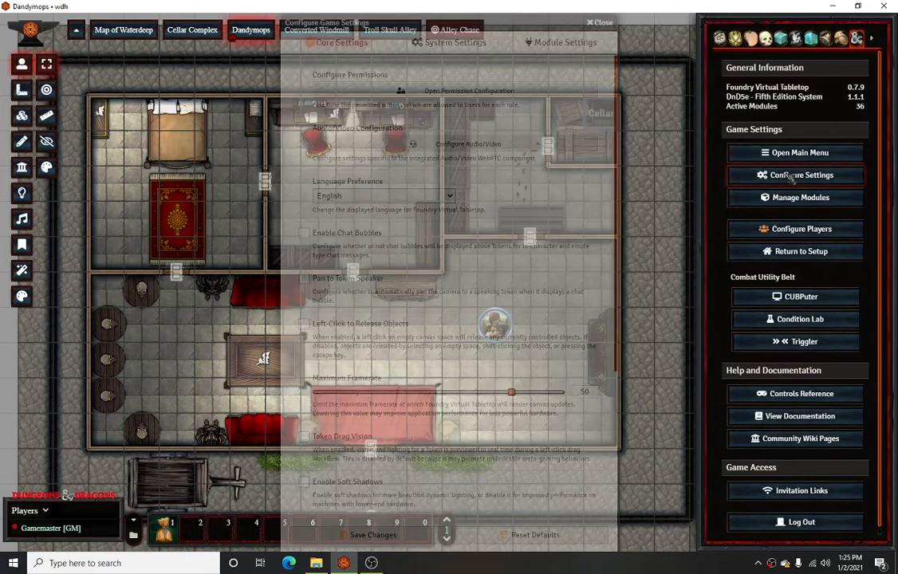
{"action": "left_click", "coordinate": [526, 40]}
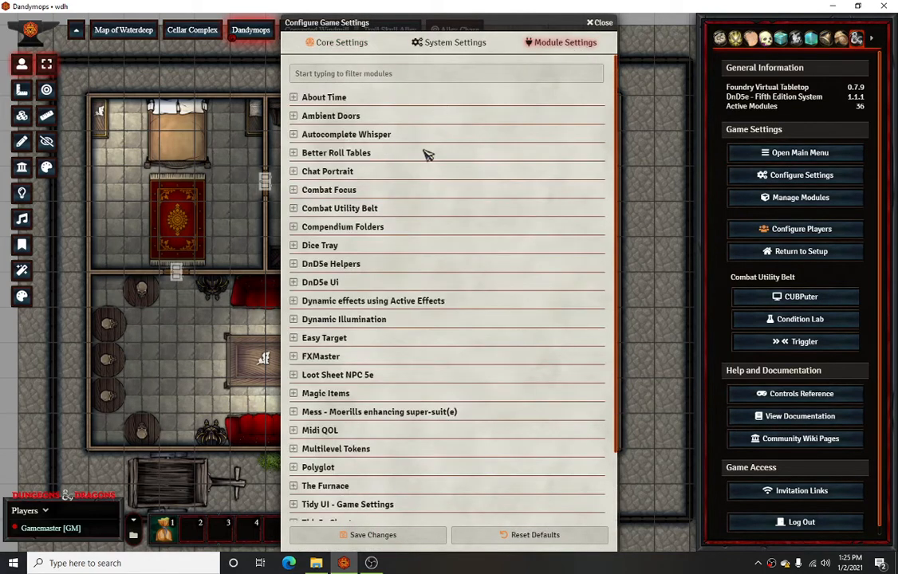
{"action": "scroll", "coordinate": [357, 343], "scroll_direction": "down", "scroll_amount": 2}
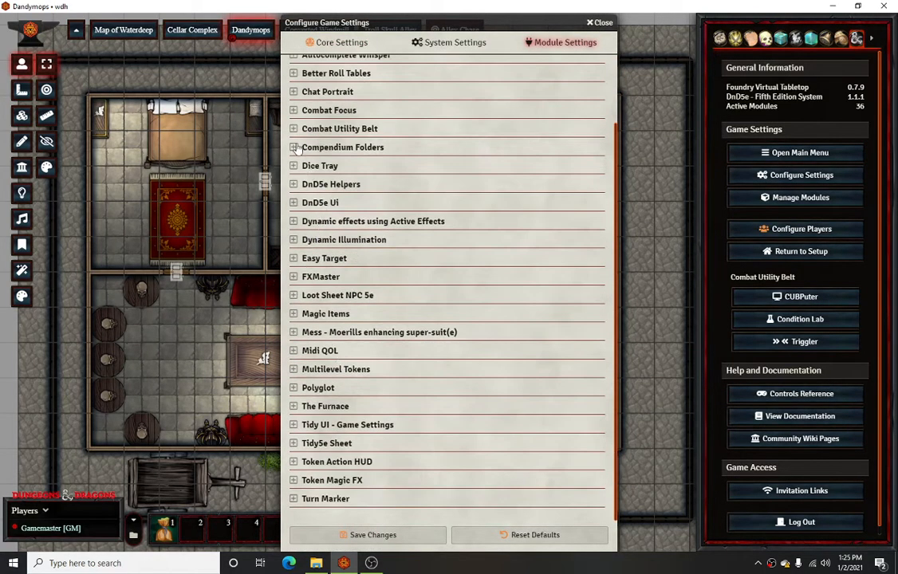
{"action": "scroll", "coordinate": [295, 112], "scroll_direction": "up", "scroll_amount": 2}
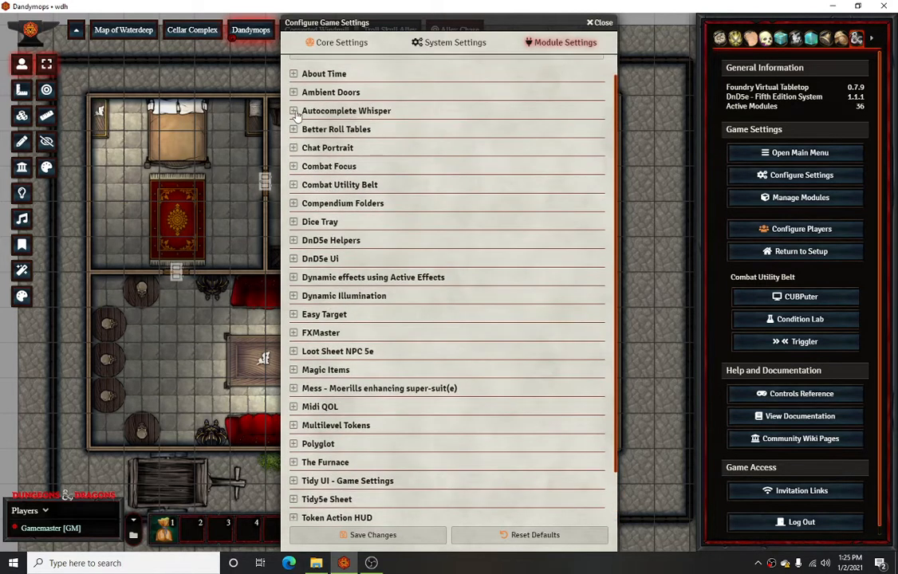
{"action": "left_click", "coordinate": [600, 22]}
Enable the Calendar/Weather module and save the module settings
{"action": "left_click", "coordinate": [778, 199]}
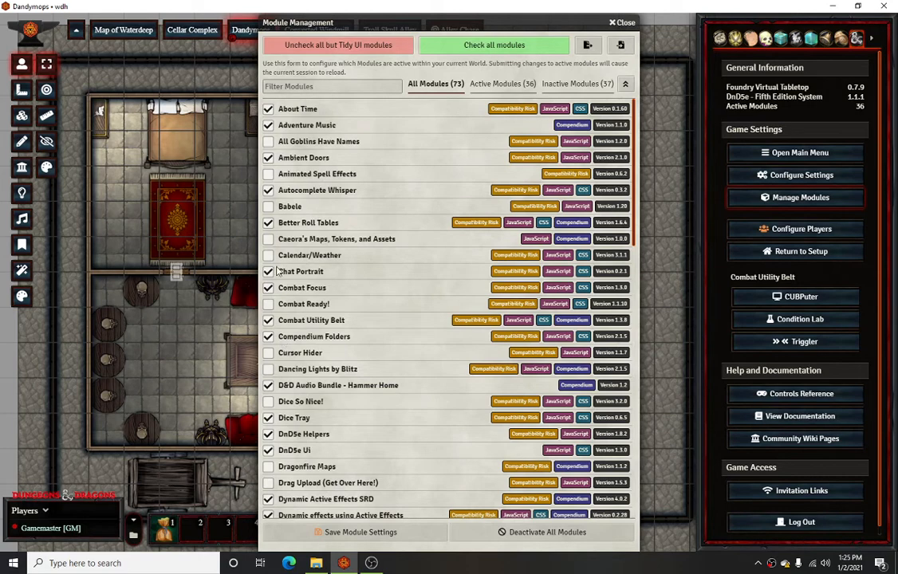
{"action": "left_click", "coordinate": [267, 255]}
{"action": "left_click", "coordinate": [354, 268]}
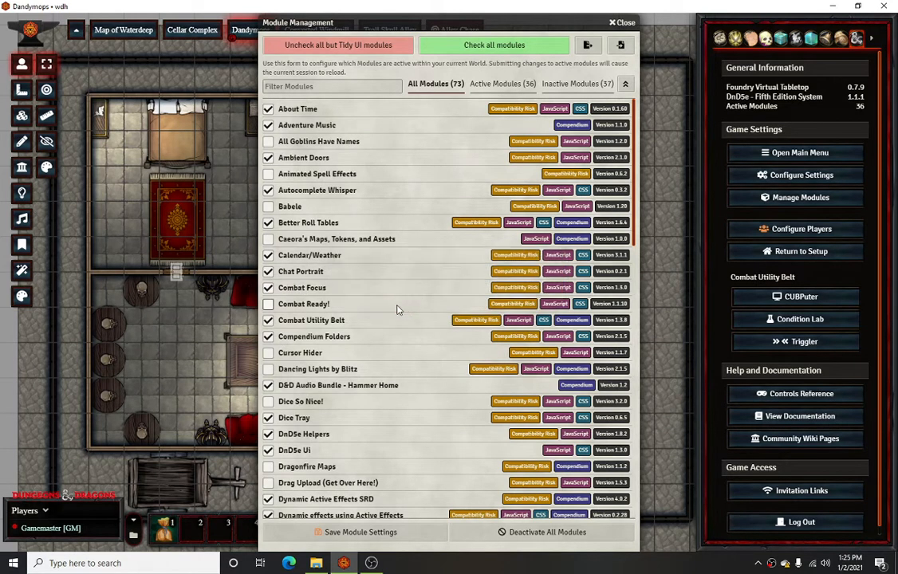
{"action": "scroll", "coordinate": [399, 319], "scroll_direction": "down", "scroll_amount": 10}
{"action": "left_click", "coordinate": [360, 532]}
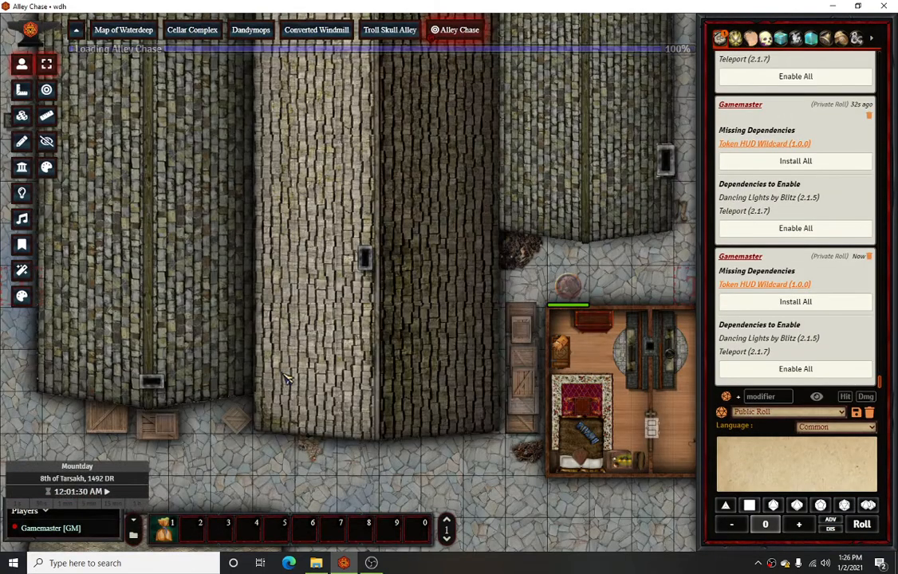
Move the calendar widget above the player list, start its pseudo real-time clock and advance the time by 1 h
{"action": "left_click_drag", "start_coordinate": [70, 468], "coordinate": [69, 454]}
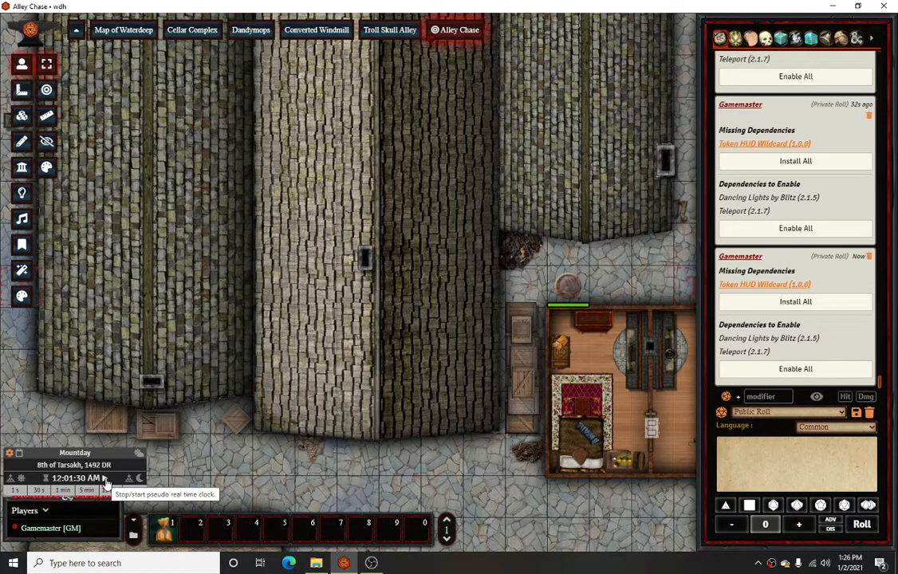
{"action": "left_click", "coordinate": [104, 480]}
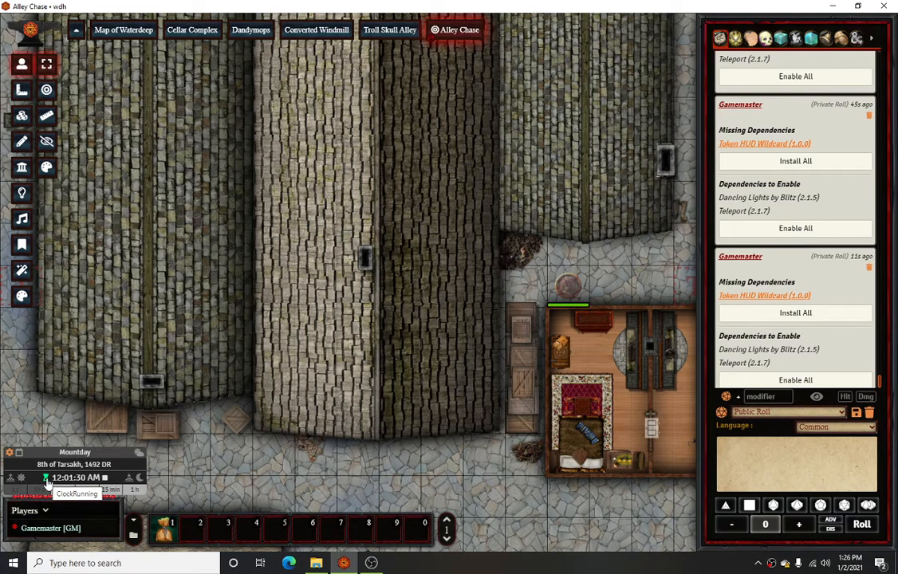
{"action": "left_click", "coordinate": [134, 491]}
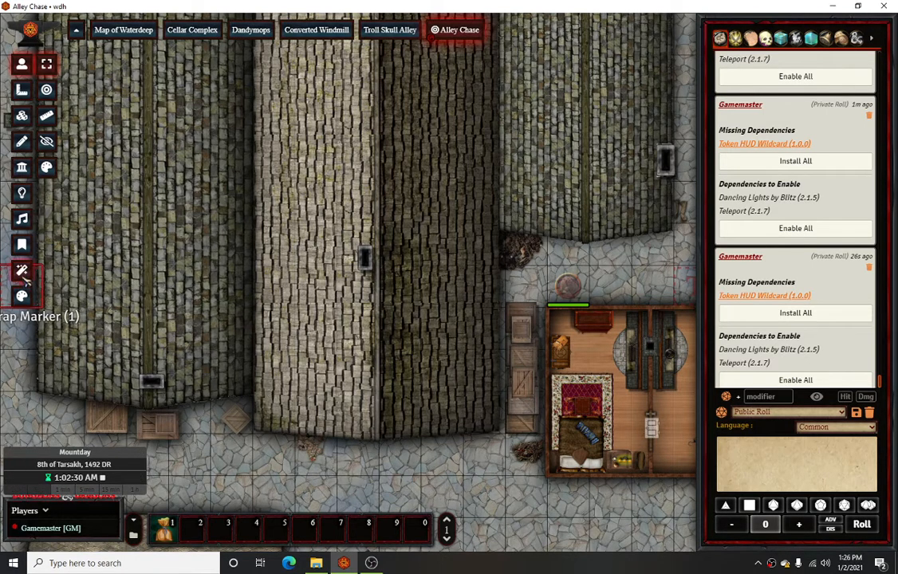
Advance the in-game clock to 7:00 AM and on to 12:00 PM
{"action": "mouse_move", "coordinate": [12, 483]}
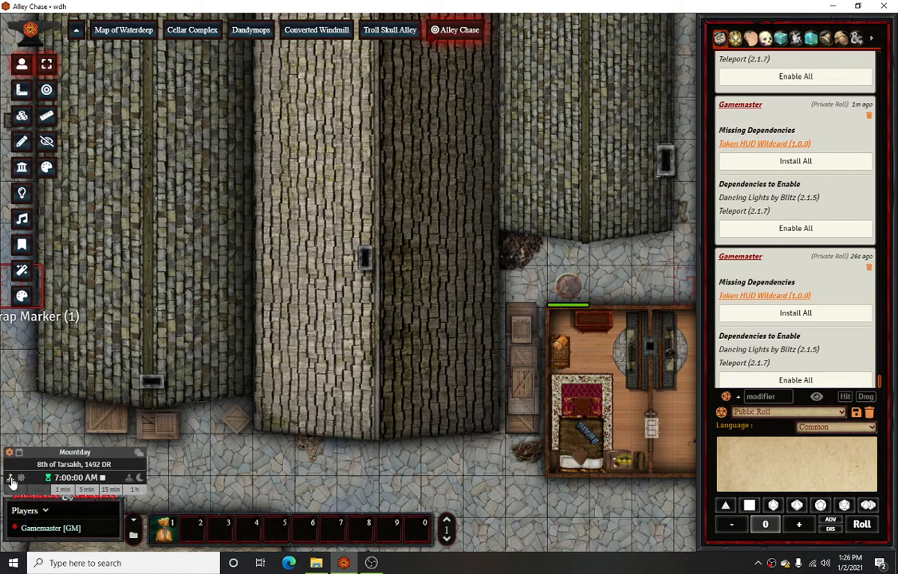
{"action": "scroll", "coordinate": [288, 435], "scroll_direction": "down", "scroll_amount": 3}
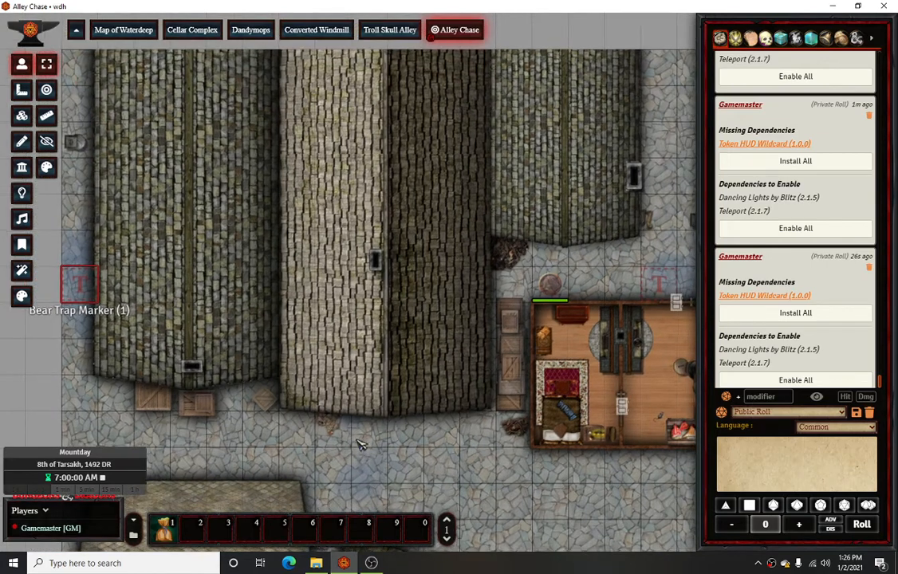
{"action": "left_click_drag", "start_coordinate": [361, 441], "coordinate": [325, 411]}
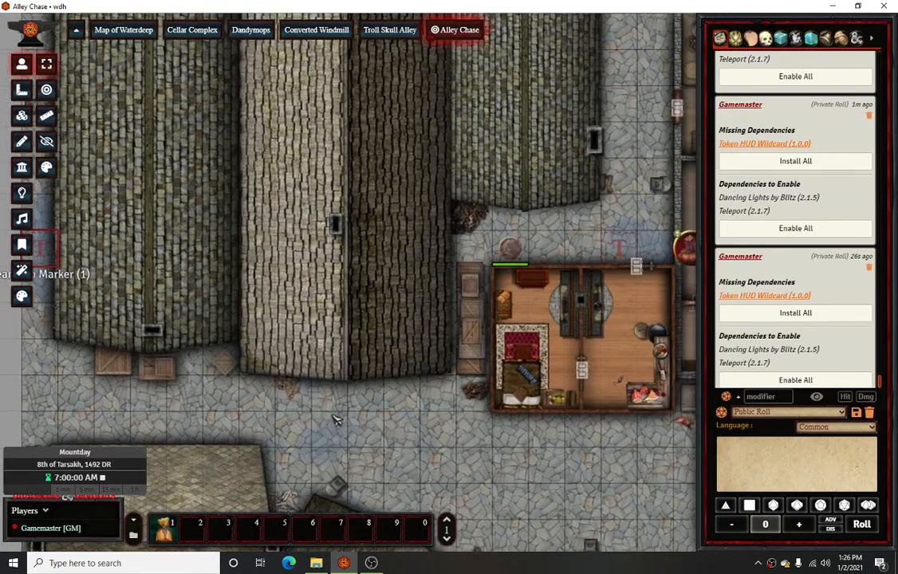
{"action": "left_click", "coordinate": [21, 481]}
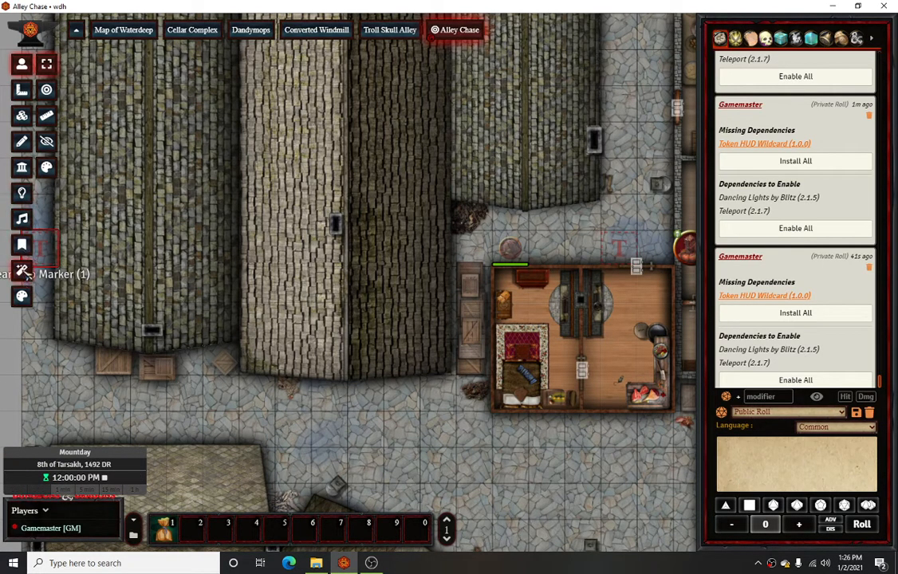
Show the Alley Chase light sources, apply dynamic illumination to the scene and examine the lit streets
{"action": "left_click", "coordinate": [23, 193]}
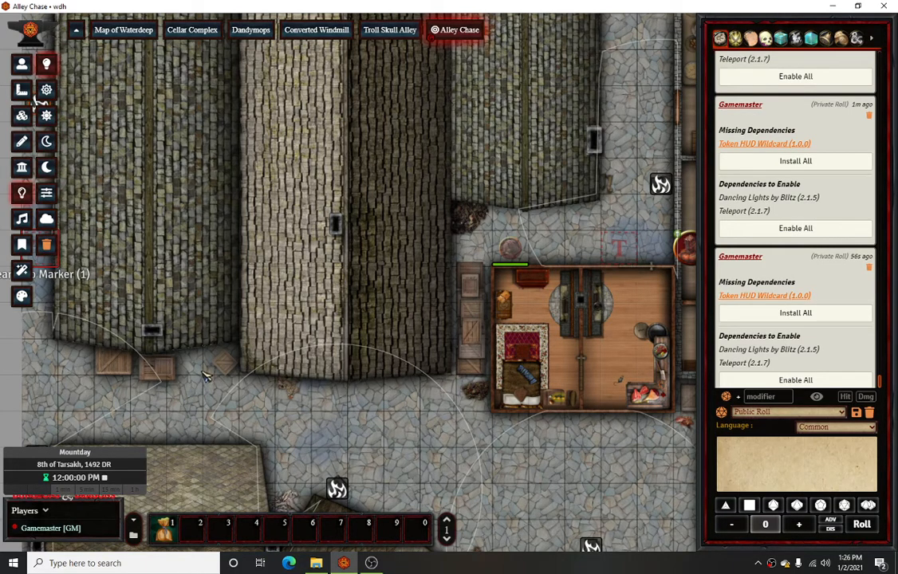
{"action": "scroll", "coordinate": [209, 375], "scroll_direction": "down", "scroll_amount": 3}
{"action": "left_click_drag", "start_coordinate": [358, 287], "coordinate": [274, 229]}
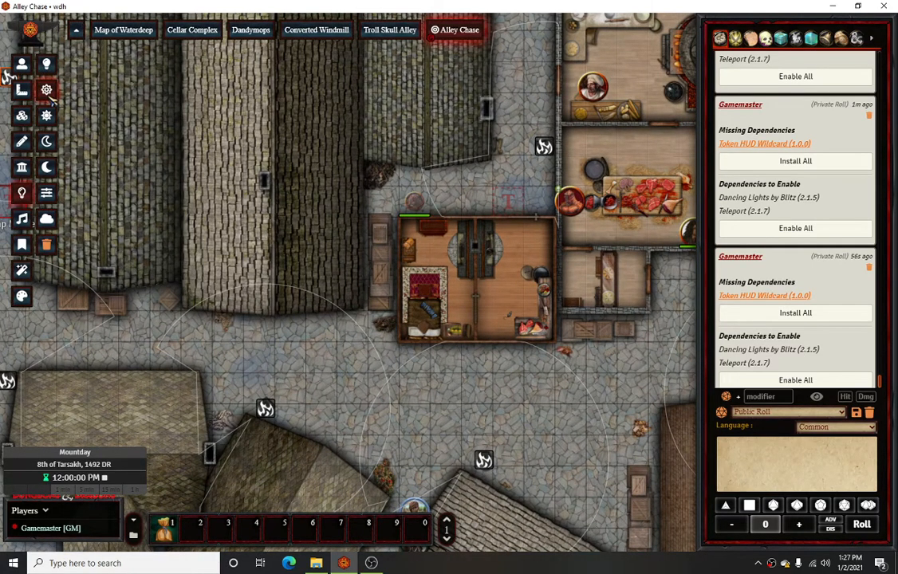
{"action": "scroll", "coordinate": [271, 247], "scroll_direction": "down", "scroll_amount": 1}
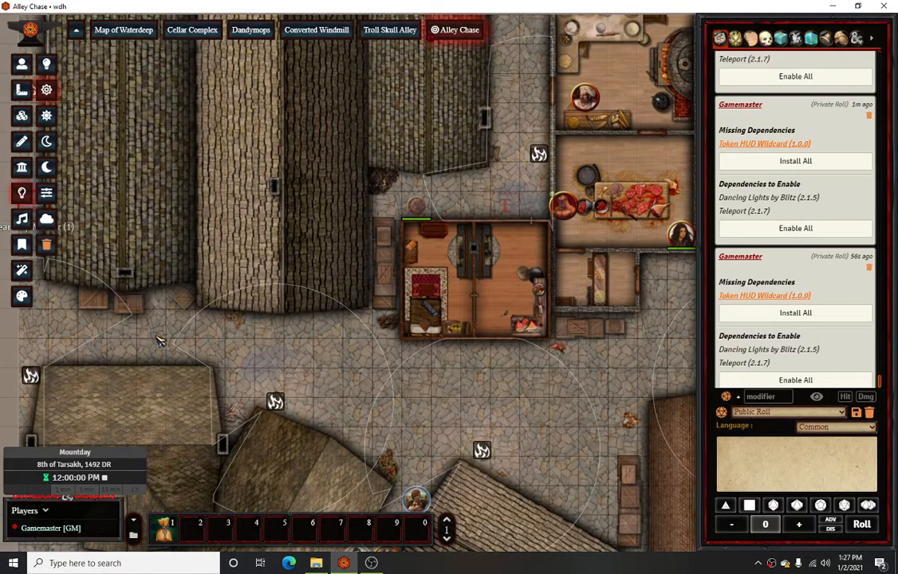
{"action": "scroll", "coordinate": [161, 327], "scroll_direction": "up", "scroll_amount": 4}
{"action": "left_click_drag", "start_coordinate": [261, 228], "coordinate": [287, 157]}
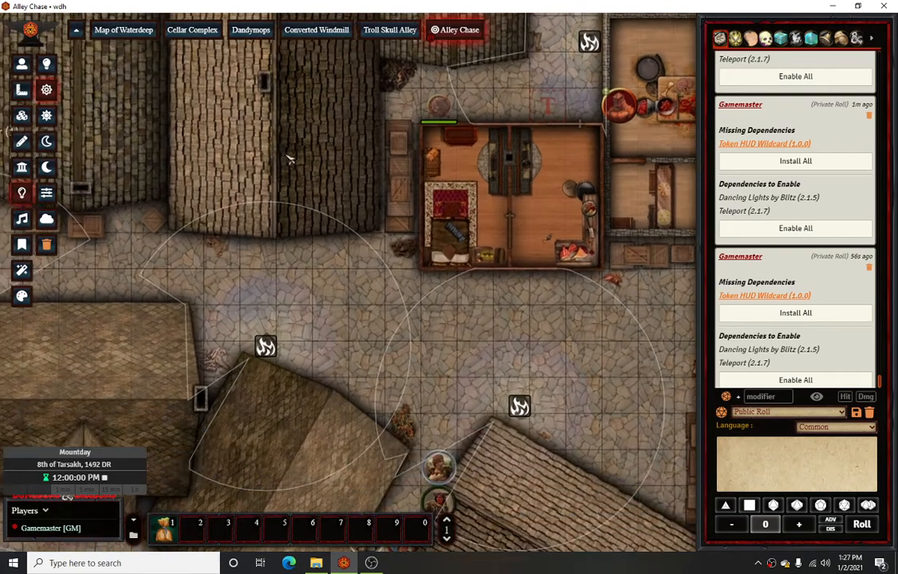
{"action": "scroll", "coordinate": [389, 338], "scroll_direction": "down", "scroll_amount": 2}
{"action": "left_click_drag", "start_coordinate": [339, 347], "coordinate": [323, 304]}
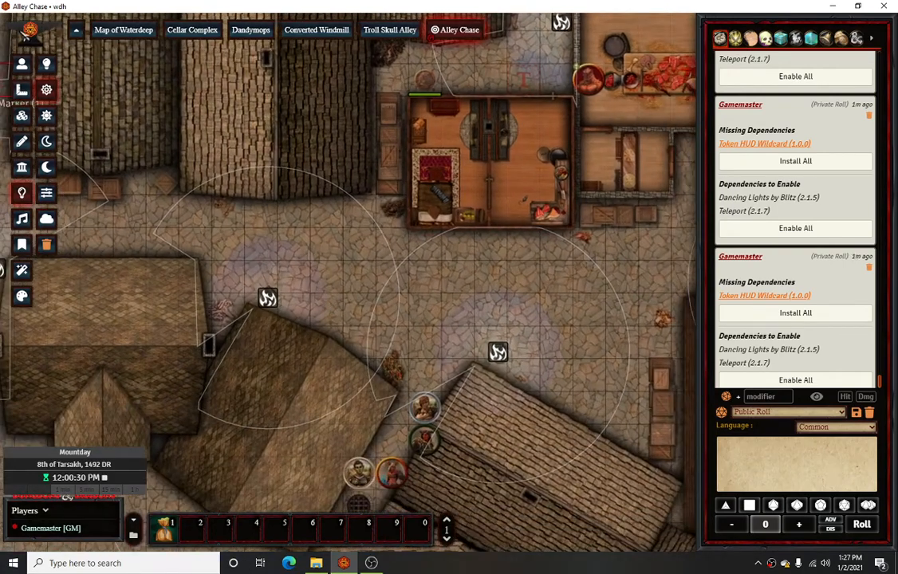
Select the barbarian's token in the alley and examine its field of view under the scene lighting
{"action": "left_click", "coordinate": [22, 64]}
{"action": "left_click", "coordinate": [424, 408]}
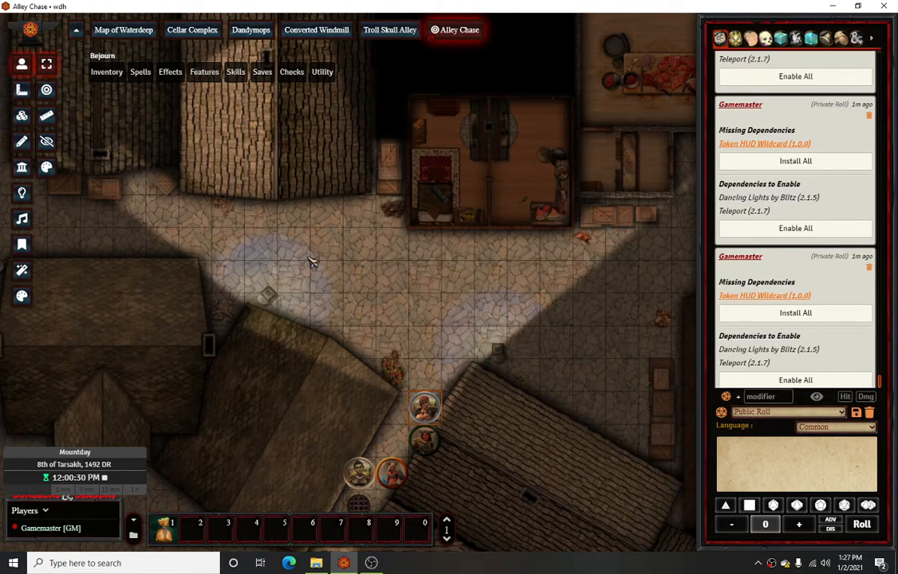
{"action": "scroll", "coordinate": [417, 310], "scroll_direction": "down", "scroll_amount": 4}
{"action": "left_click_drag", "start_coordinate": [412, 292], "coordinate": [248, 248]}
Remove the warm dynamic illumination from the Alley Chase scene and return to the token controls
{"action": "left_click", "coordinate": [22, 191]}
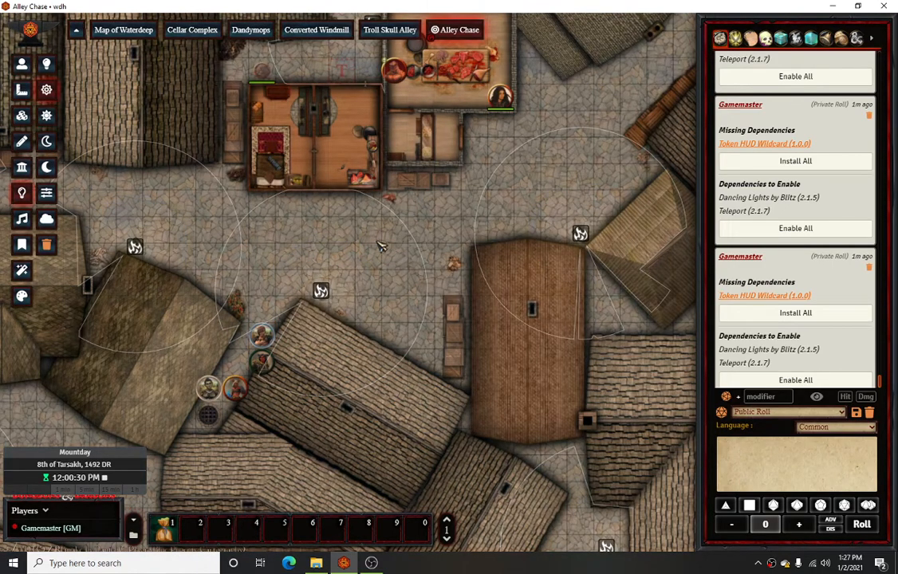
{"action": "left_click", "coordinate": [21, 64]}
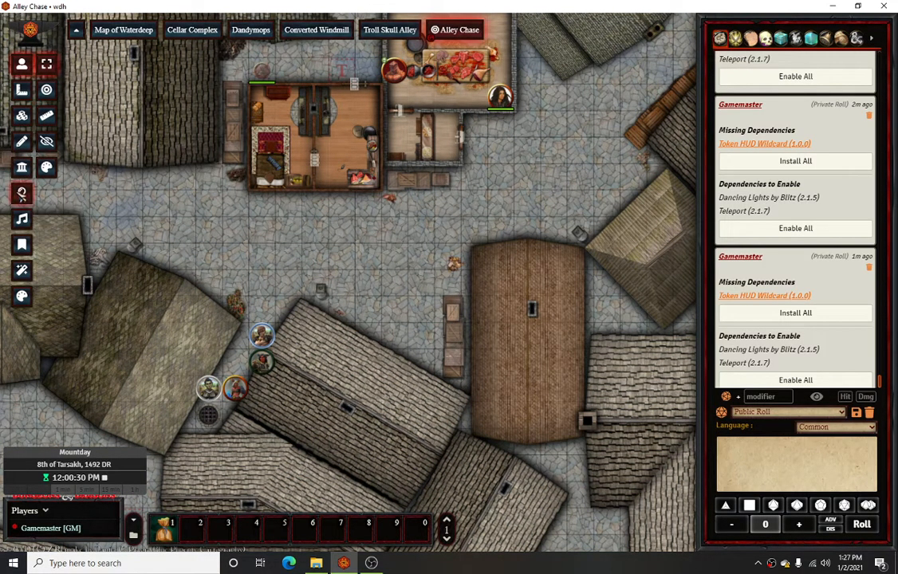
Transition the Alley Chase scene to darkness with the lighting controls and return to the token controls
{"action": "left_click", "coordinate": [22, 193]}
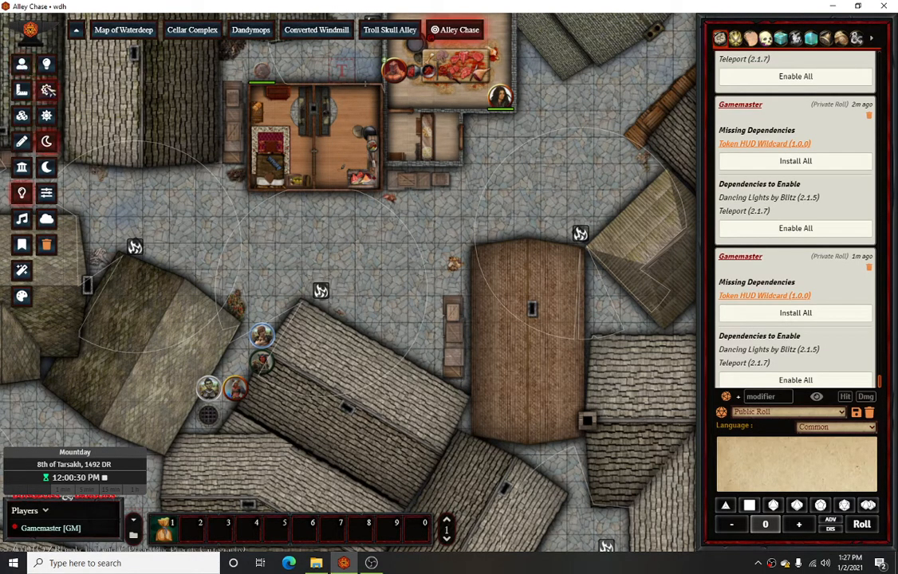
{"action": "left_click", "coordinate": [22, 64]}
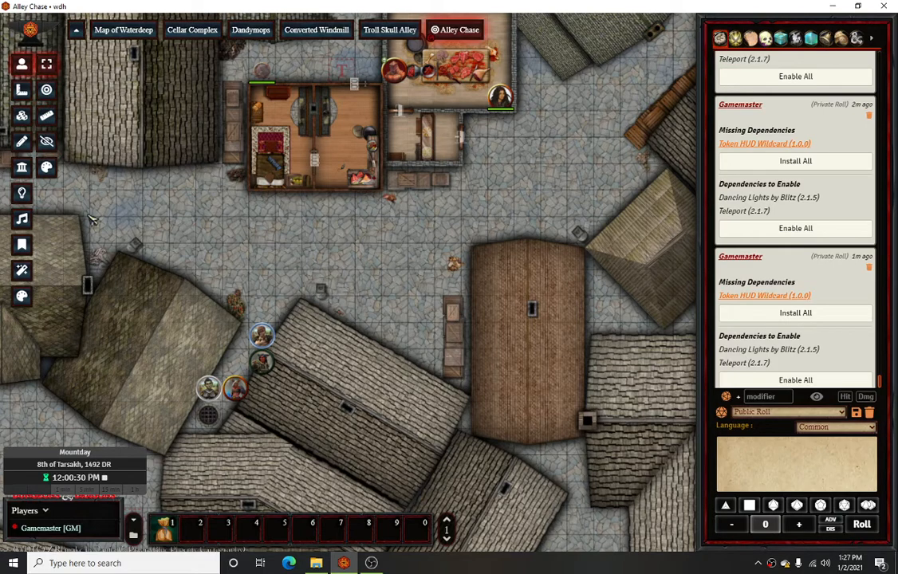
{"action": "left_click", "coordinate": [22, 189]}
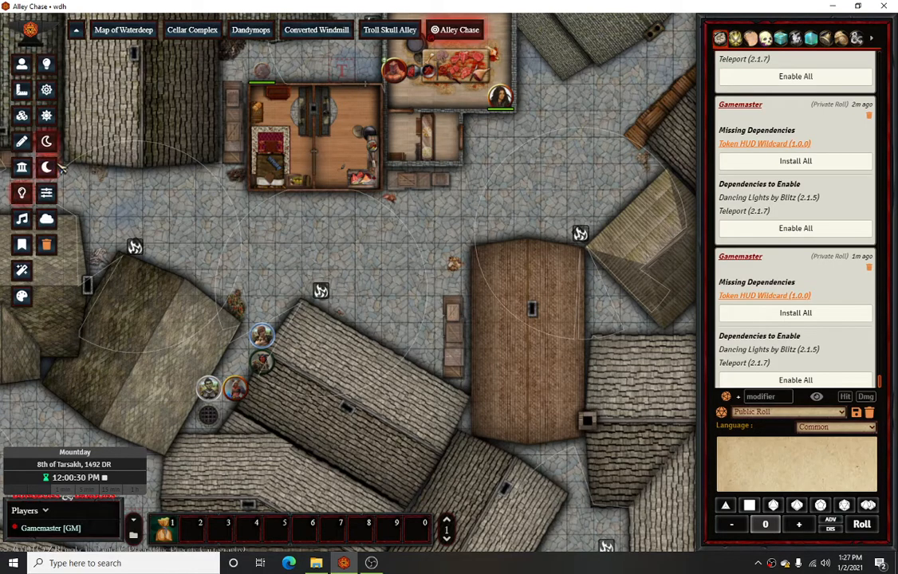
{"action": "left_click", "coordinate": [21, 64]}
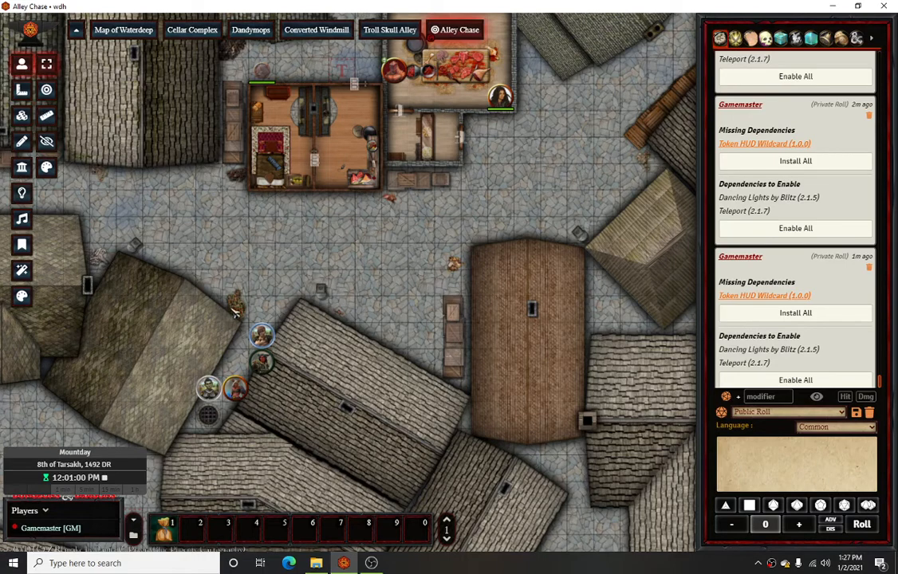
Select the barbarian's token and move it north out of the narrow alley into the street beside the central lamp
{"action": "left_click", "coordinate": [263, 334]}
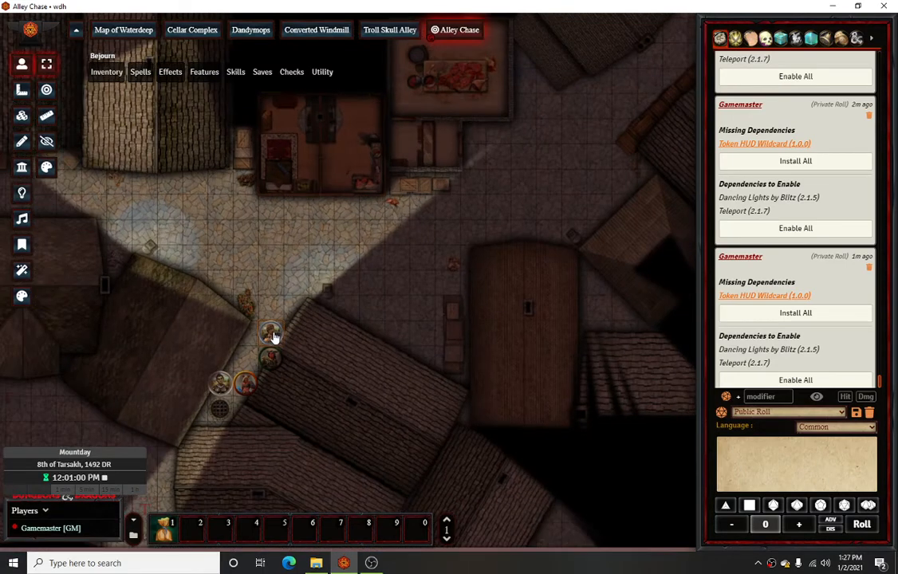
{"action": "key", "text": "Up"}
{"action": "key", "text": "Up"}
{"action": "key", "text": "Right"}
{"action": "key", "text": "Up"}
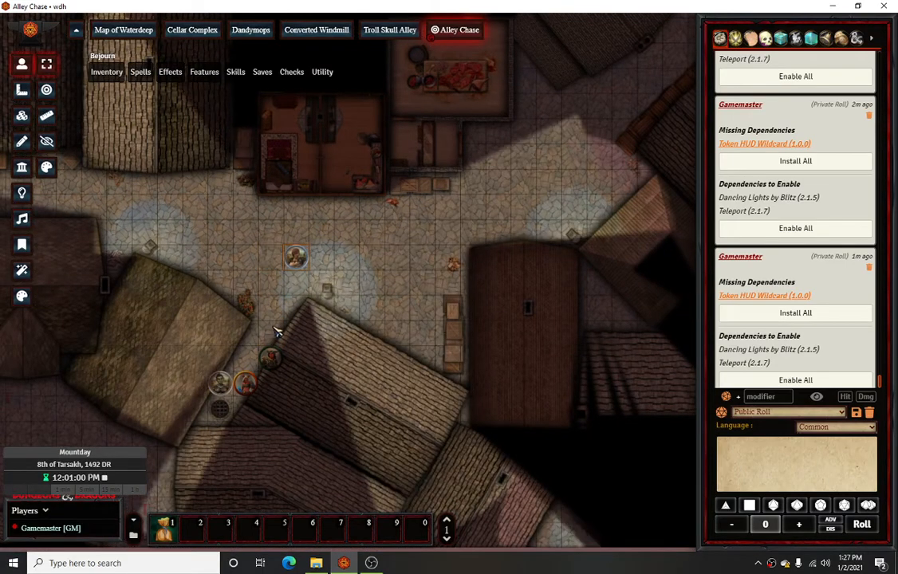
Move the barbarian's token east along the street to the open area below the crates, watching its field of view
{"action": "key", "text": "Right"}
{"action": "key", "text": "Right"}
{"action": "key", "text": "Right"}
{"action": "key", "text": "Right"}
{"action": "key", "text": "Right"}
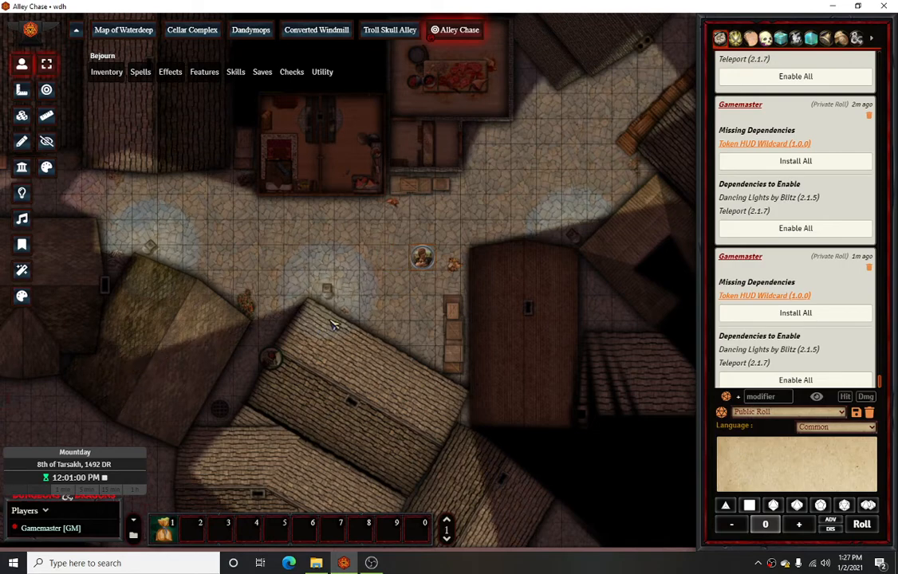
{"action": "key", "text": "Up"}
{"action": "key", "text": "Left"}
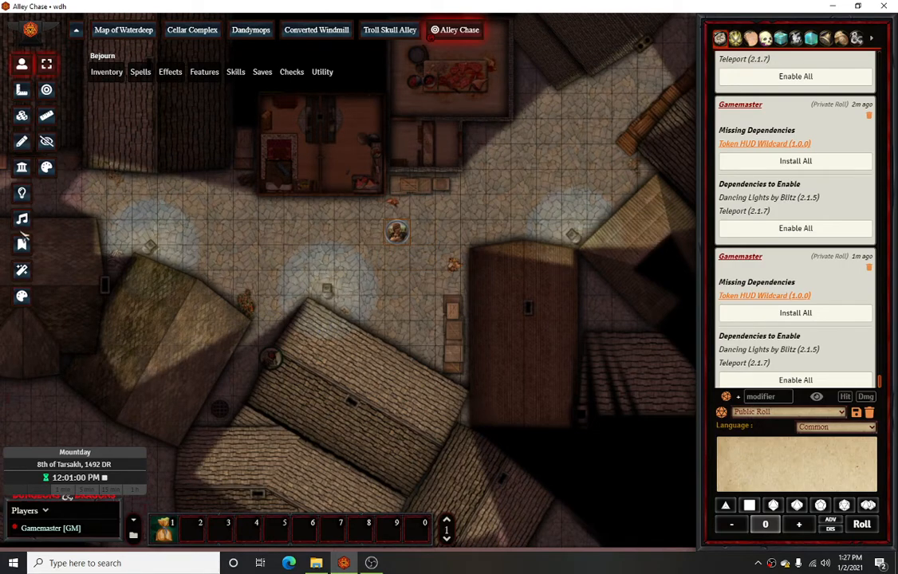
Check the scene's light sources and compare the darkened streets with the barbarian's token selected and deselected
{"action": "left_click", "coordinate": [22, 192]}
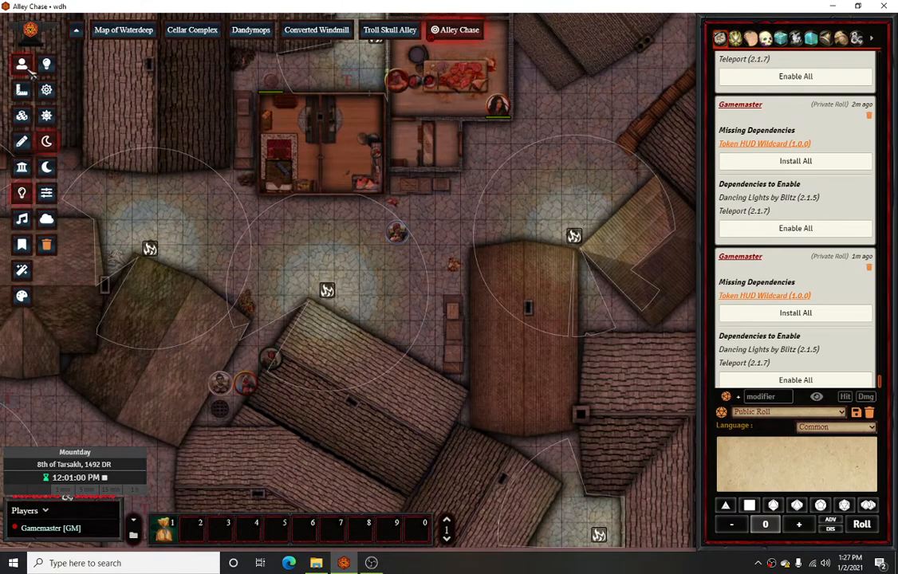
{"action": "left_click", "coordinate": [22, 63]}
{"action": "left_click", "coordinate": [396, 233]}
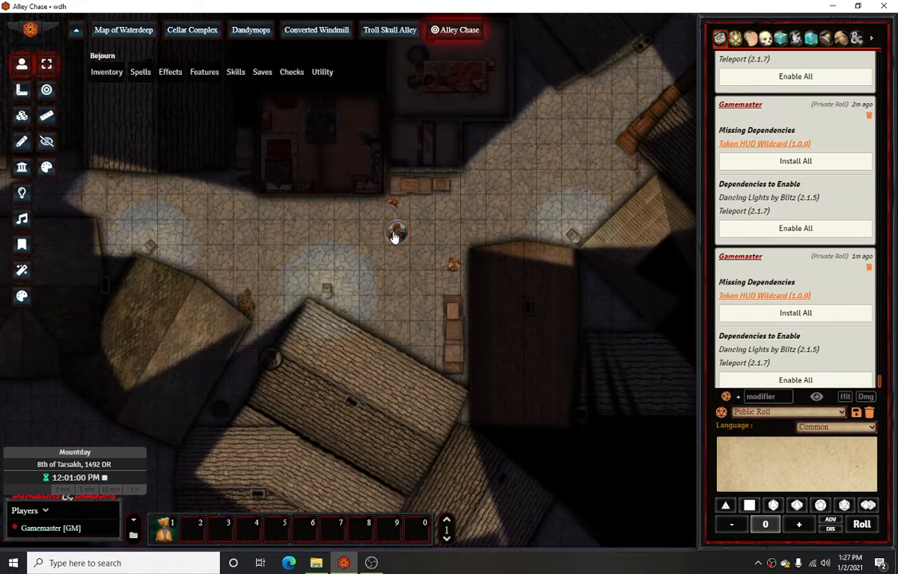
{"action": "left_click", "coordinate": [337, 244]}
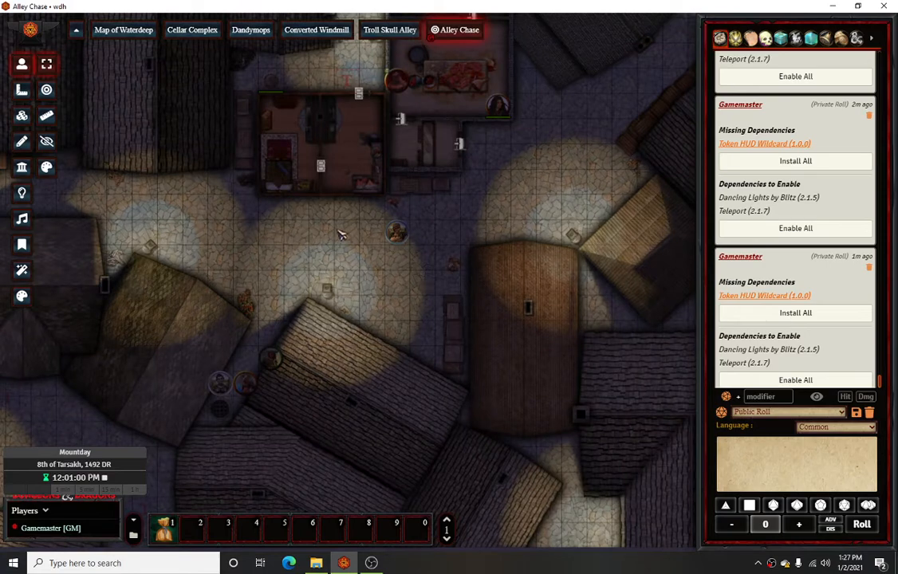
Move the barbarian's token east along the street and review the vision settings in its token configuration
{"action": "left_click", "coordinate": [400, 237]}
{"action": "left_click_drag", "start_coordinate": [400, 237], "coordinate": [473, 206]}
{"action": "right_click", "coordinate": [473, 206]}
{"action": "left_click", "coordinate": [451, 207]}
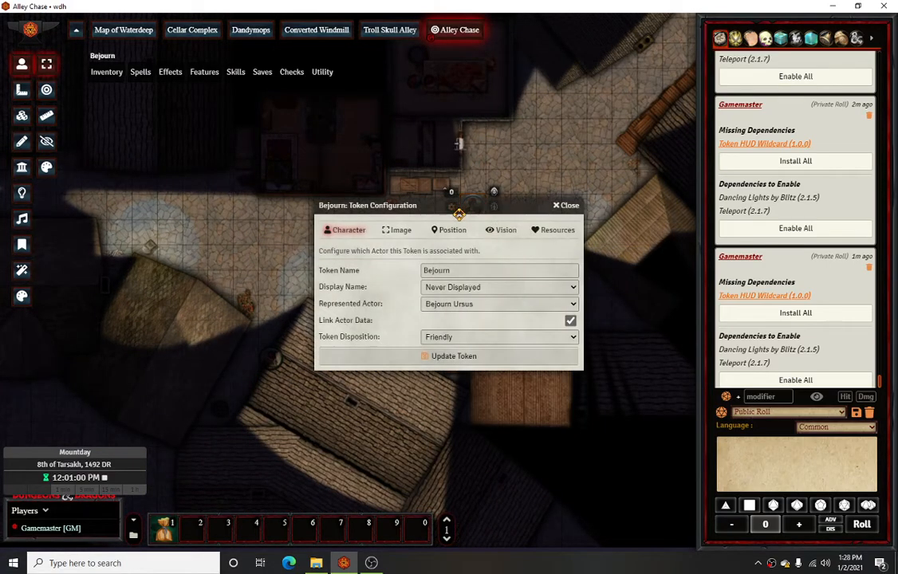
{"action": "left_click", "coordinate": [553, 230]}
{"action": "left_click", "coordinate": [507, 230]}
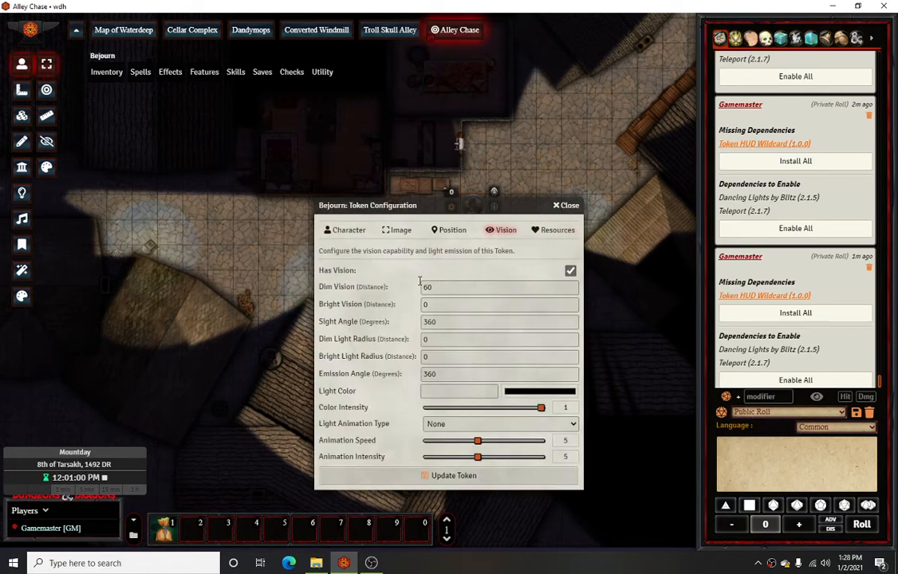
{"action": "left_click", "coordinate": [574, 204]}
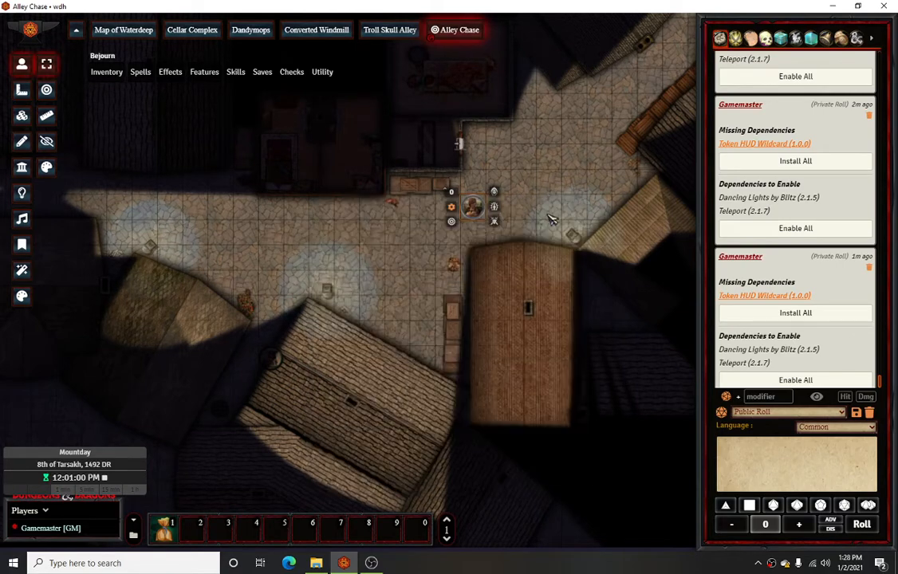
Move the barbarian's token back beside the central street lamp and out east past the far lamp near the wooden crates
{"action": "left_click", "coordinate": [367, 294]}
{"action": "left_click_drag", "start_coordinate": [468, 209], "coordinate": [330, 271]}
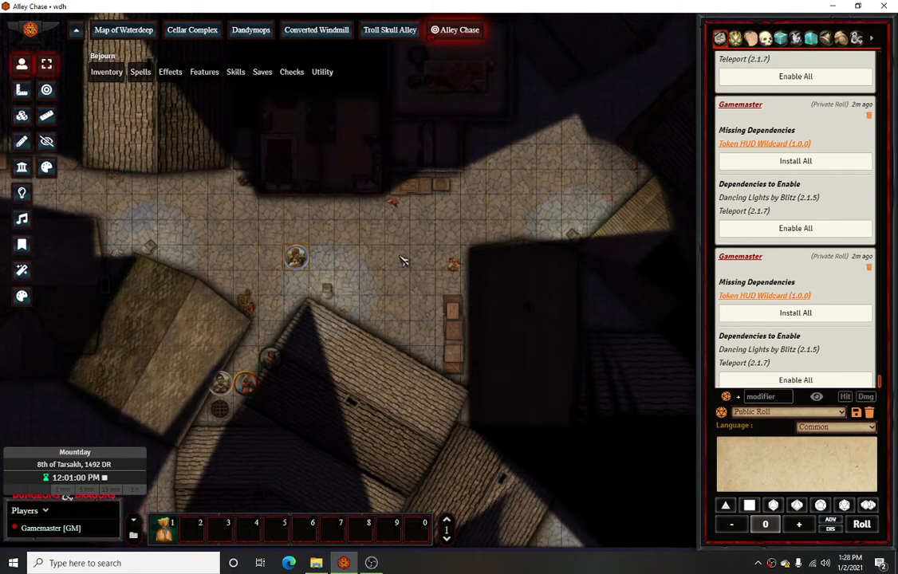
{"action": "left_click_drag", "start_coordinate": [411, 259], "coordinate": [368, 278]}
{"action": "left_click_drag", "start_coordinate": [257, 282], "coordinate": [559, 197]}
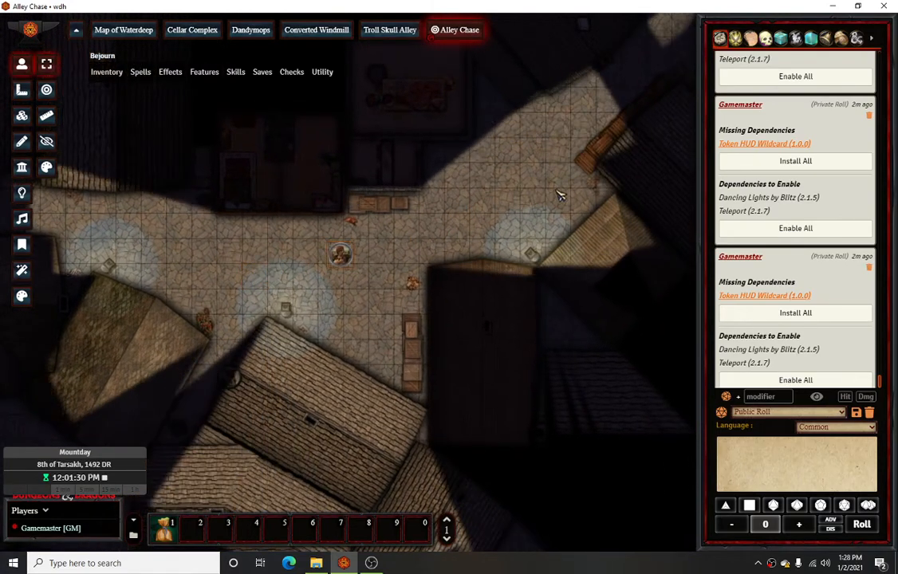
{"action": "left_click_drag", "start_coordinate": [530, 166], "coordinate": [463, 213]}
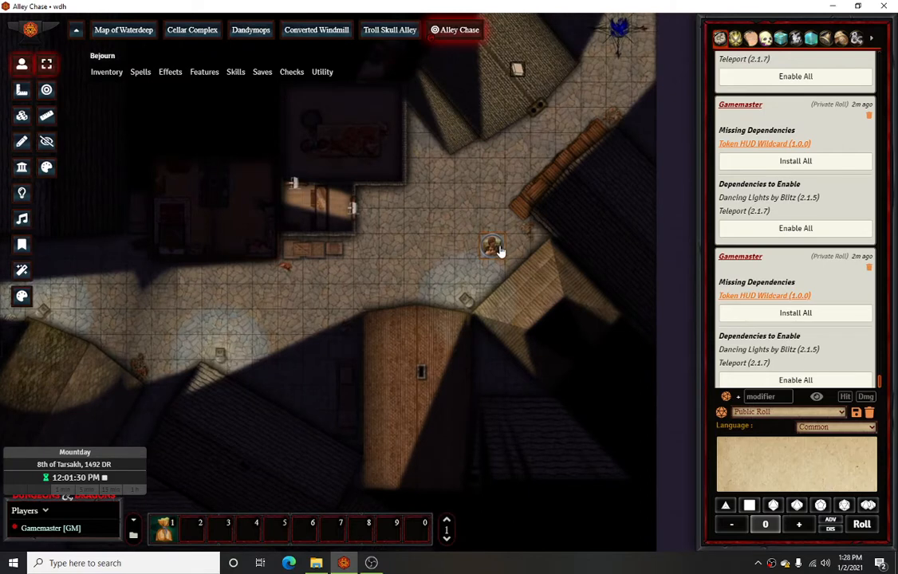
Move the barbarian's token northeast along the street past the wooden structure to the map's northeast corner
{"action": "key", "text": "Up"}
{"action": "key", "text": "Up"}
{"action": "key", "text": "Right"}
{"action": "key", "text": "Up"}
{"action": "key", "text": "Up"}
{"action": "key", "text": "Right"}
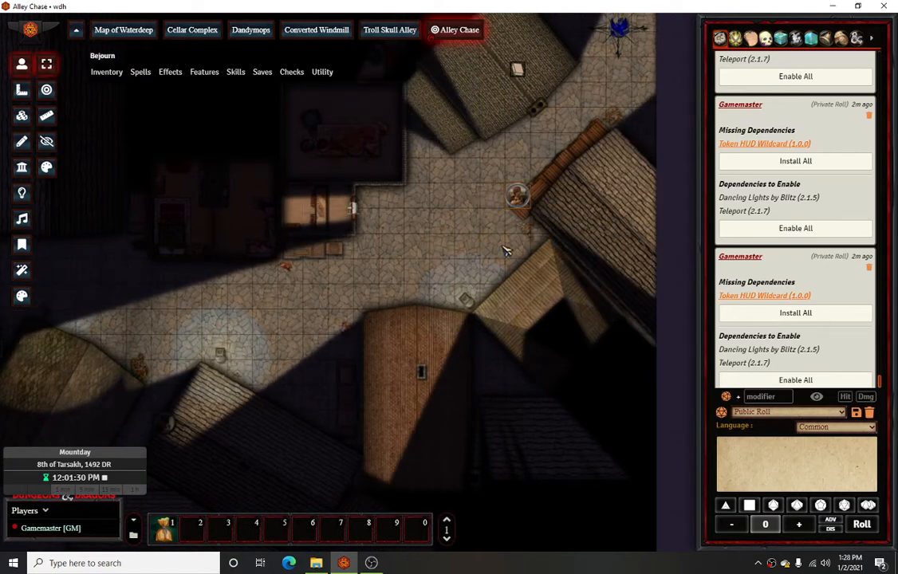
{"action": "key", "text": "Up"}
{"action": "key", "text": "Right"}
{"action": "key", "text": "Up"}
{"action": "key", "text": "Right"}
{"action": "key", "text": "Up"}
{"action": "key", "text": "Right"}
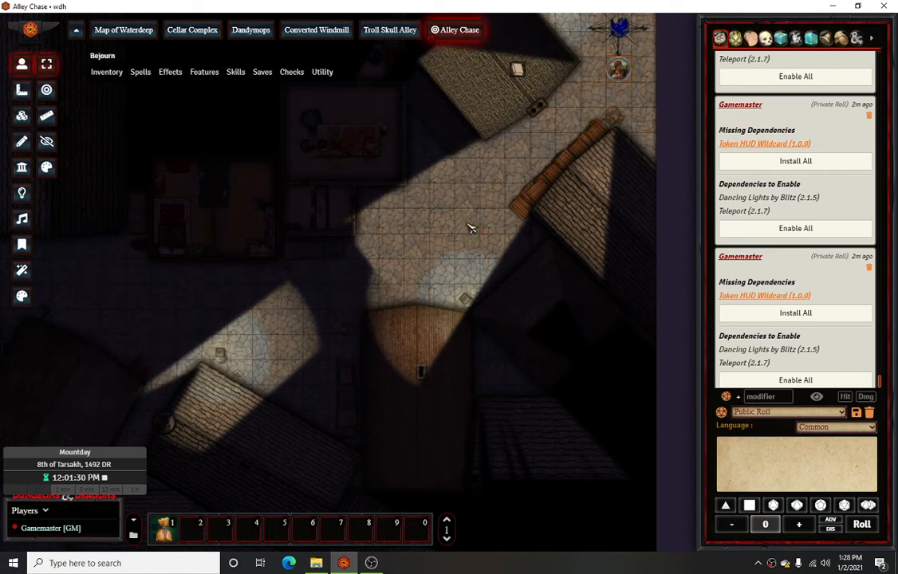
Bring the barbarian's token back southwest from the map's corner to the middle of the wide street
{"action": "key", "text": "Down"}
{"action": "key", "text": "Left"}
{"action": "key", "text": "Down"}
{"action": "key", "text": "Left"}
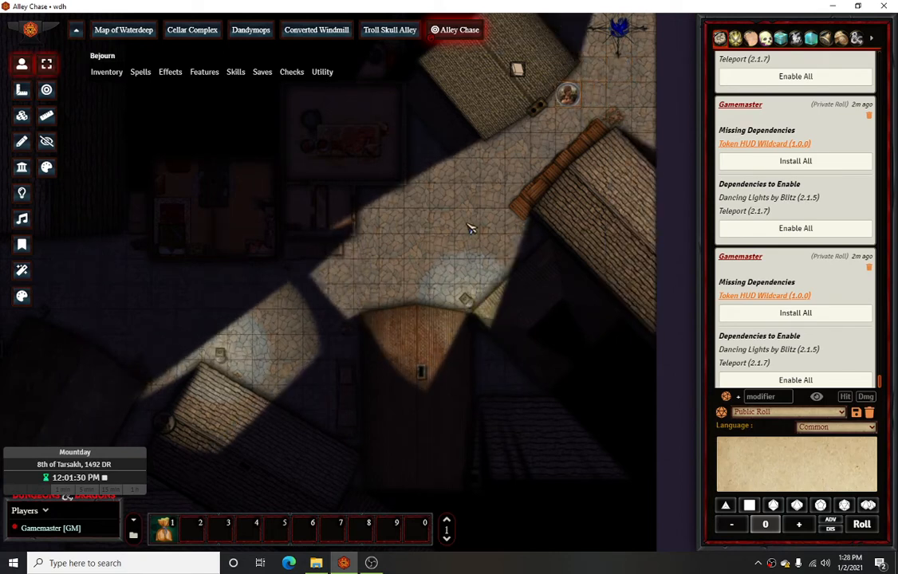
{"action": "key", "text": "Down"}
{"action": "key", "text": "Left"}
{"action": "key", "text": "Down"}
{"action": "key", "text": "Left"}
{"action": "key", "text": "Left"}
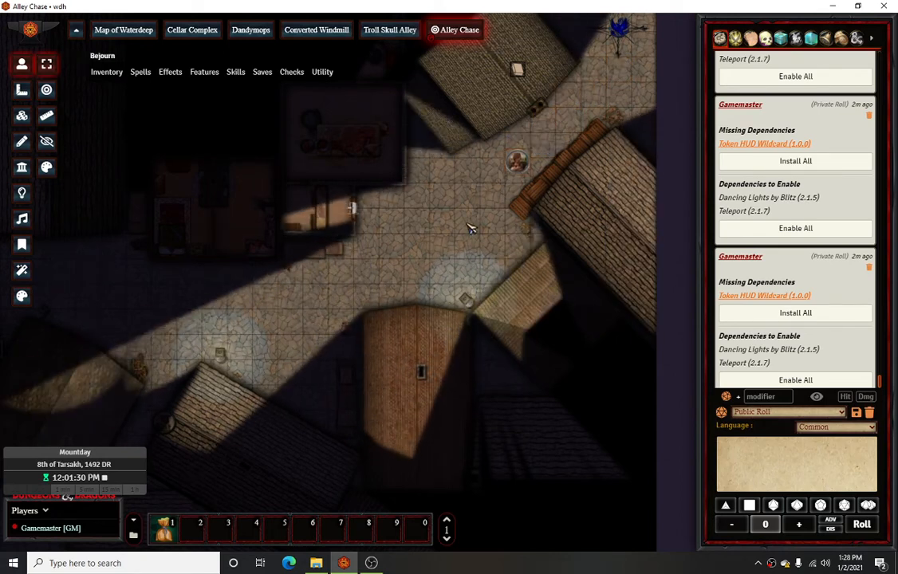
{"action": "key", "text": "Down"}
{"action": "key", "text": "Left"}
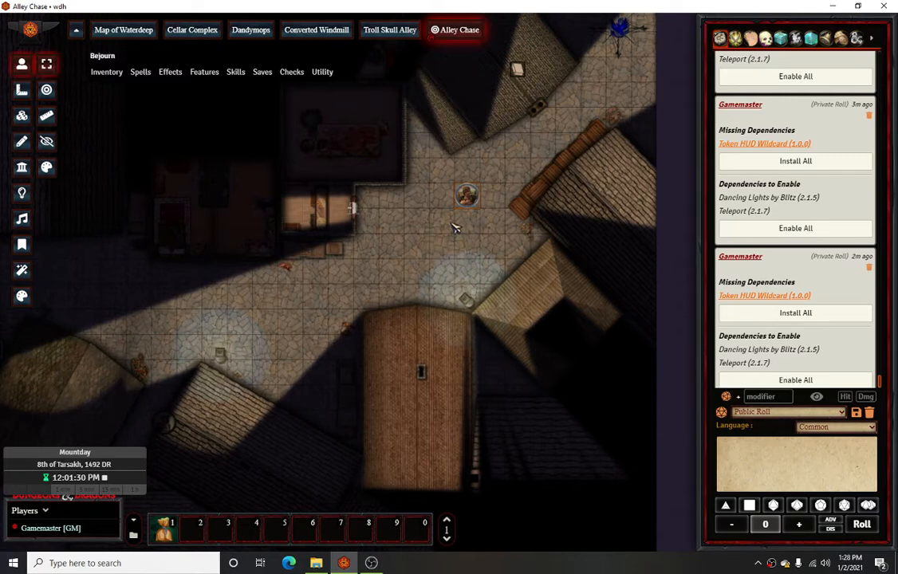
Move the barbarian's token south to the eastern lamp and west along the street toward the central lamp
{"action": "key", "text": "Left"}
{"action": "key", "text": "Down"}
{"action": "key", "text": "Down"}
{"action": "key", "text": "Down"}
{"action": "key", "text": "Down"}
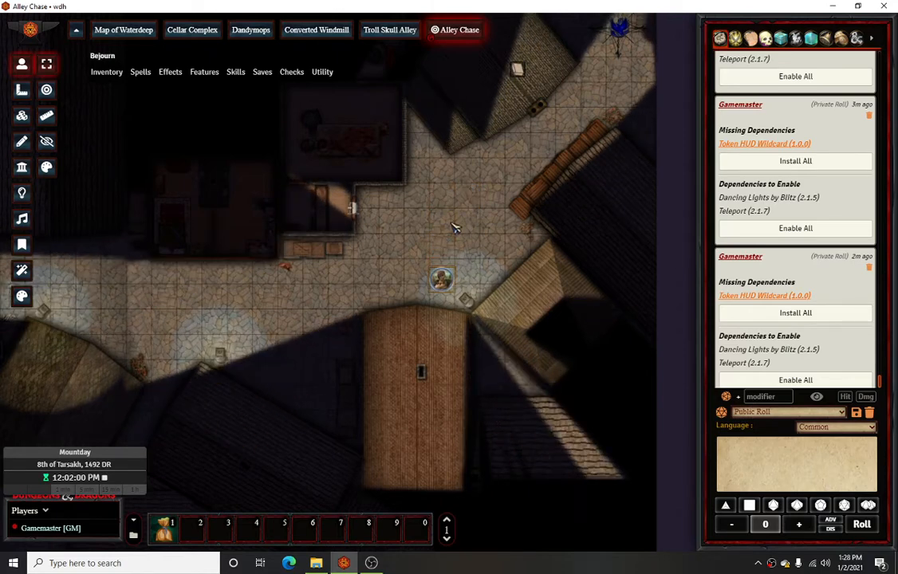
{"action": "key", "text": "Down"}
{"action": "key", "text": "Left"}
{"action": "key", "text": "Left"}
{"action": "key", "text": "Left"}
{"action": "key", "text": "Left"}
{"action": "key", "text": "Left"}
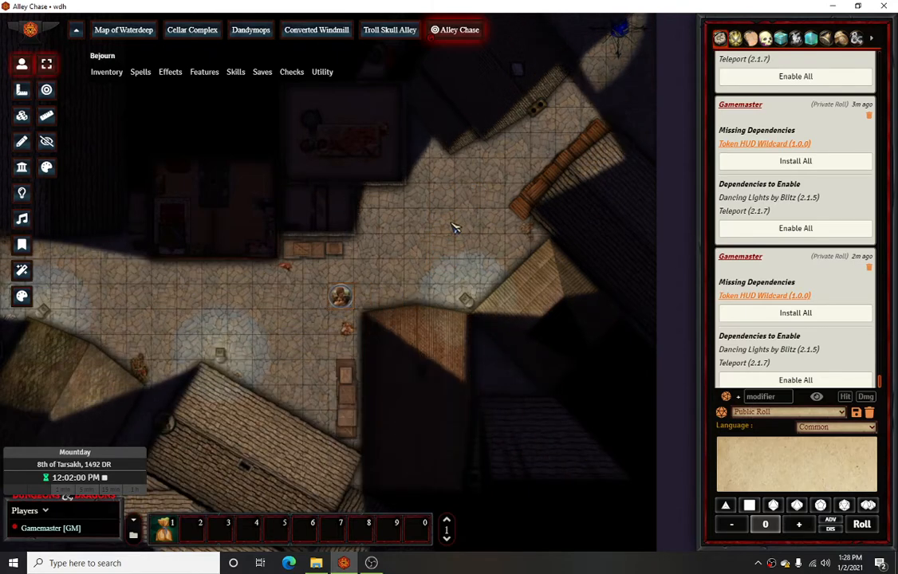
{"action": "key", "text": "Left"}
{"action": "key", "text": "Left"}
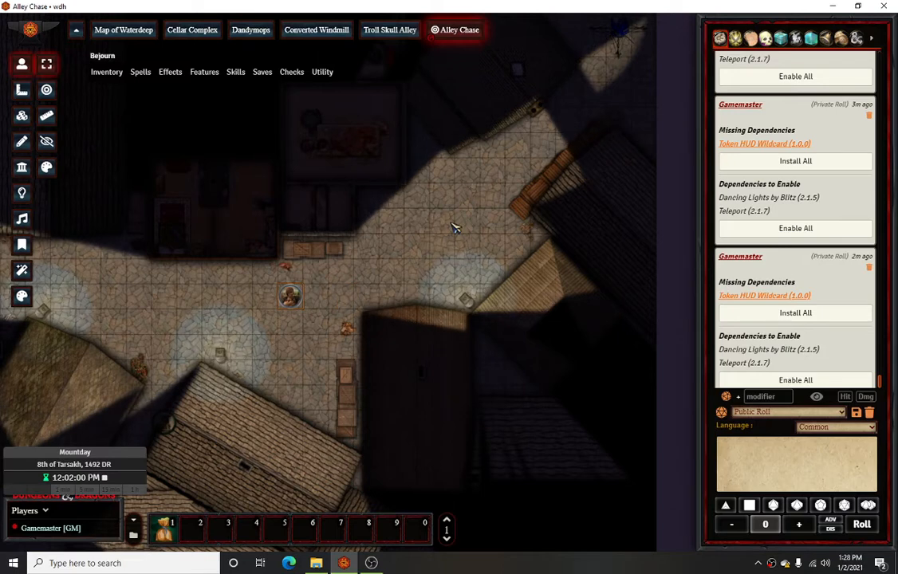
Move the barbarian's token back and forth near the brown roof's northwest corner to compare what it can see
{"action": "key", "text": "Right"}
{"action": "key", "text": "Right"}
{"action": "key", "text": "Up"}
{"action": "key", "text": "Up"}
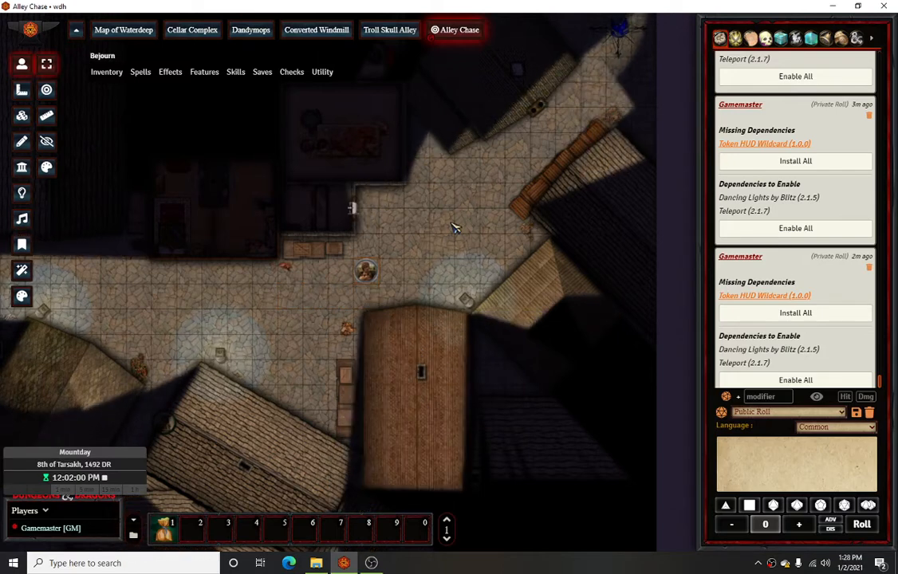
{"action": "key", "text": "Right"}
{"action": "key", "text": "Left"}
{"action": "key", "text": "Left"}
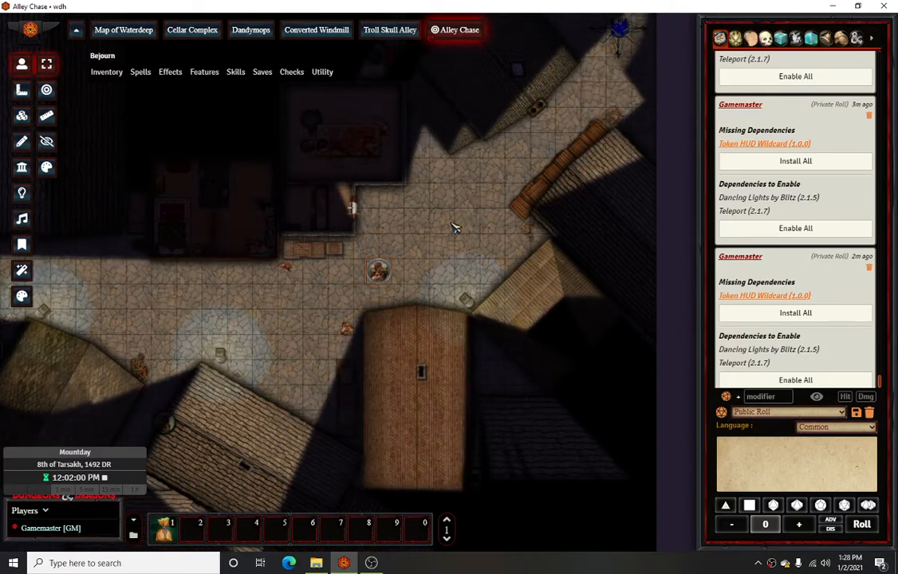
{"action": "key", "text": "Down"}
{"action": "key", "text": "Down"}
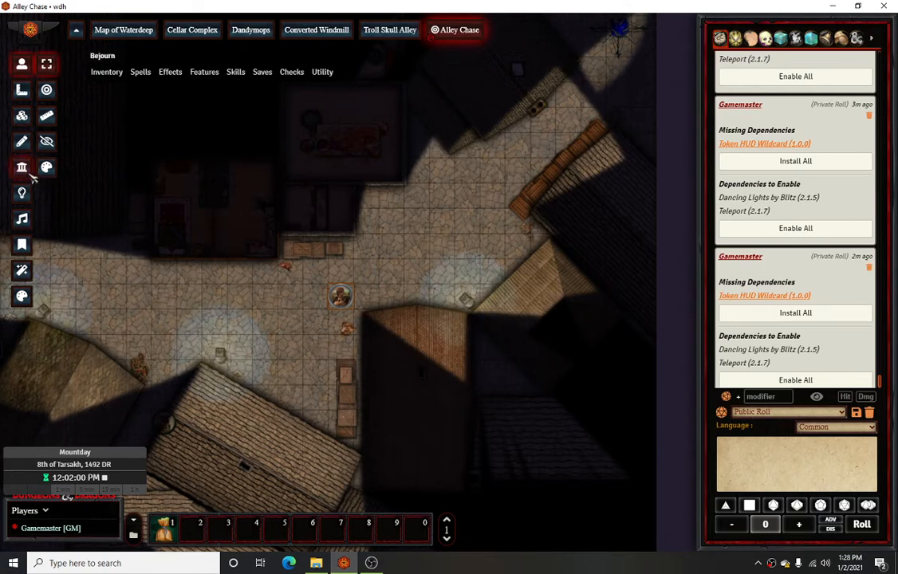
Compare the whole Alley Chase map with and without the vision of the barbarian's token
{"action": "scroll", "coordinate": [360, 323], "scroll_direction": "down", "scroll_amount": 8}
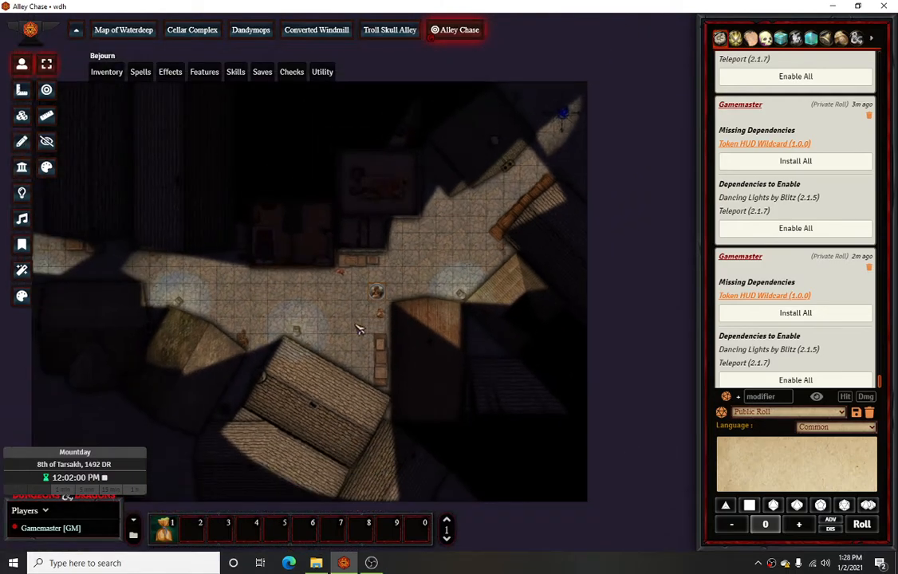
{"action": "left_click", "coordinate": [114, 170]}
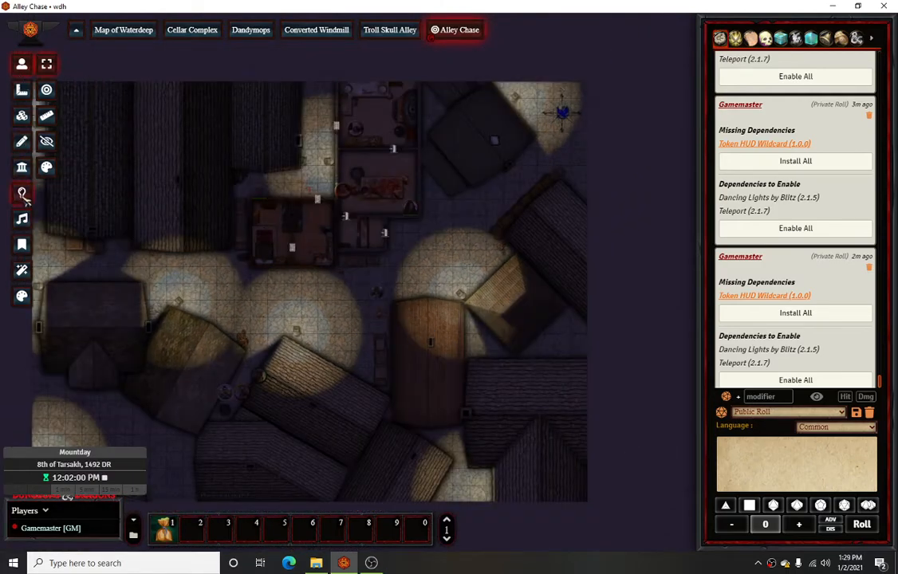
{"action": "left_click", "coordinate": [379, 293]}
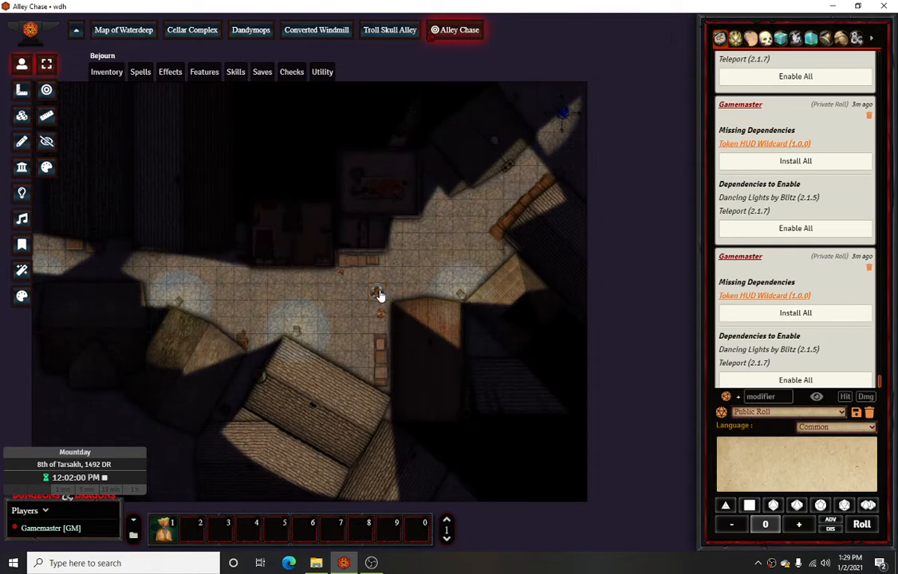
Move the barbarian's token south and north beside the crates west of the brown roof to test its line of sight
{"action": "key", "text": "Down"}
{"action": "key", "text": "Down"}
{"action": "key", "text": "Left"}
{"action": "key", "text": "Down"}
{"action": "key", "text": "Down"}
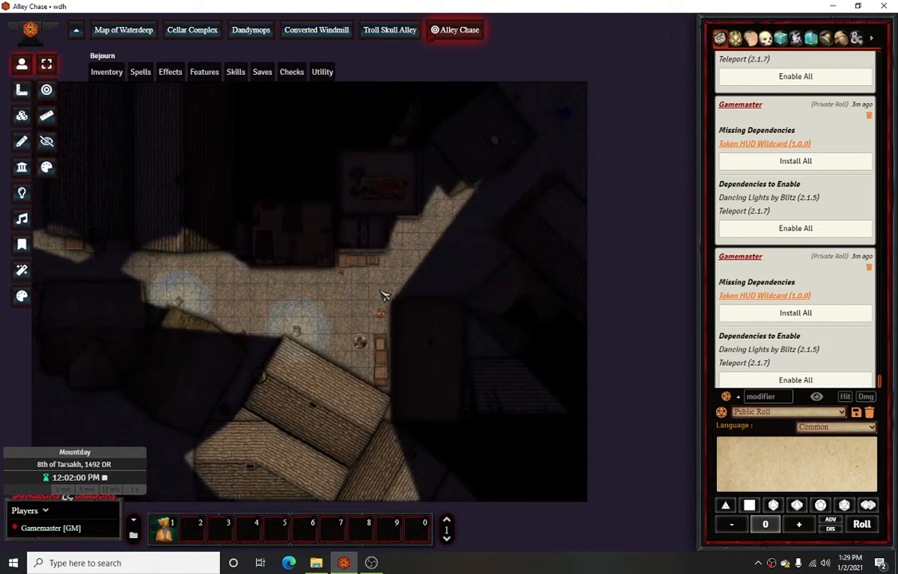
{"action": "key", "text": "Up"}
{"action": "key", "text": "Up"}
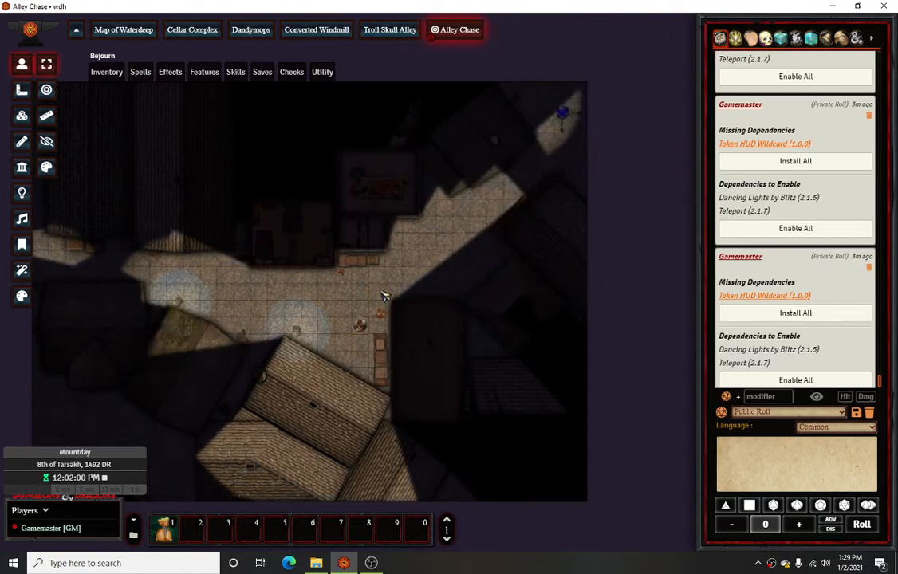
{"action": "key", "text": "Down"}
{"action": "key", "text": "Down"}
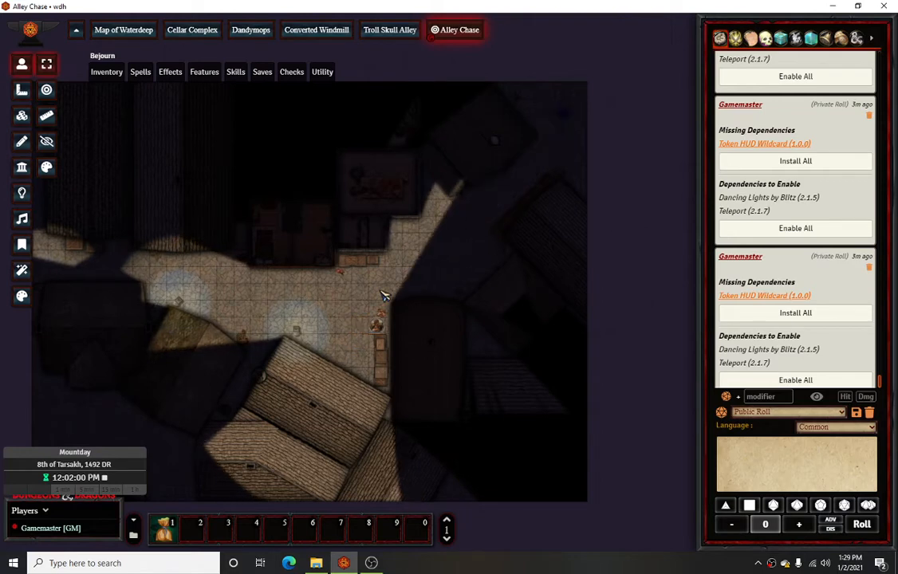
Move the barbarian's token northeast around the brown roof's corner to the street near the eastern lamp
{"action": "key", "text": "Up"}
{"action": "key", "text": "Up"}
{"action": "key", "text": "Up"}
{"action": "key", "text": "Up"}
{"action": "key", "text": "Right"}
{"action": "key", "text": "Right"}
{"action": "key", "text": "Right"}
{"action": "key", "text": "Up"}
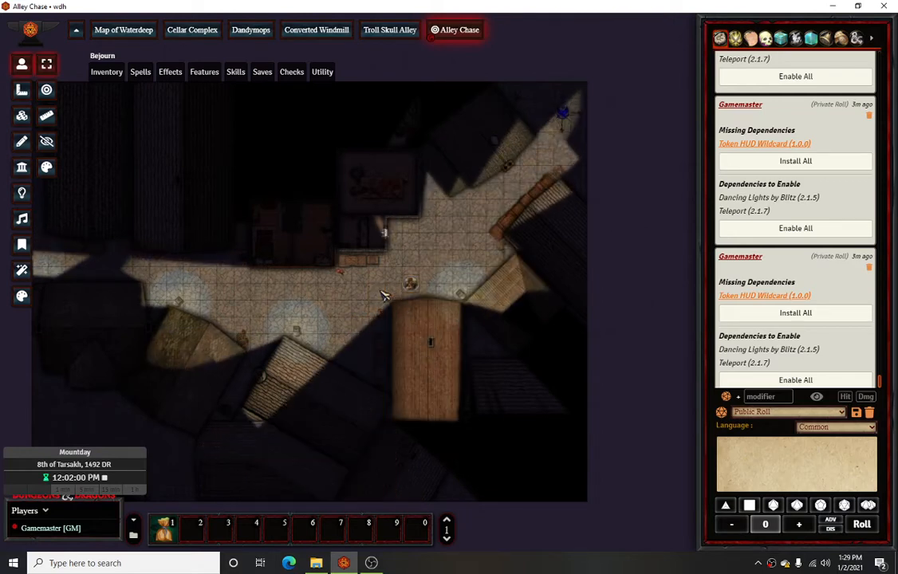
Show the scene's walls and examine the cyan and yellow wall segments around the northeastern roofs and crates
{"action": "left_click", "coordinate": [23, 169]}
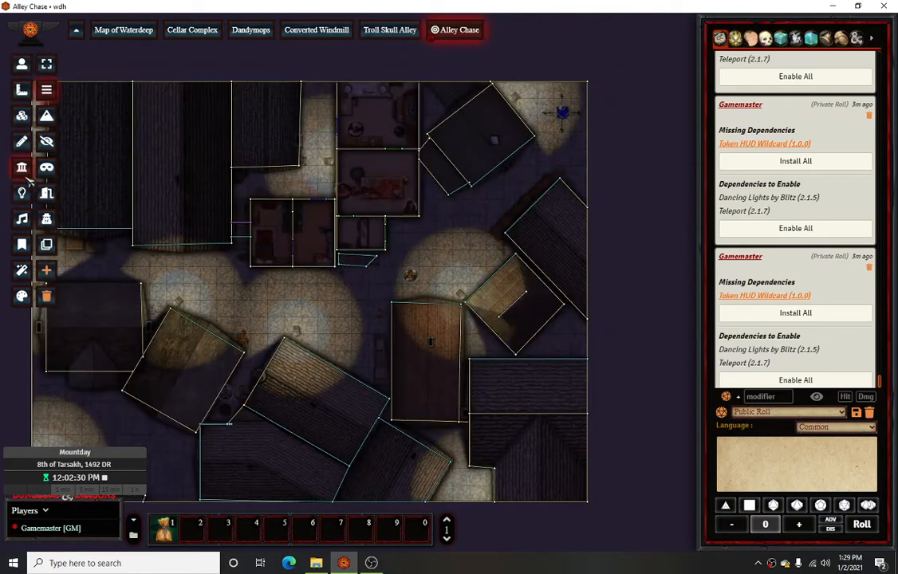
{"action": "scroll", "coordinate": [455, 217], "scroll_direction": "up", "scroll_amount": 3}
{"action": "scroll", "coordinate": [476, 221], "scroll_direction": "up", "scroll_amount": 4}
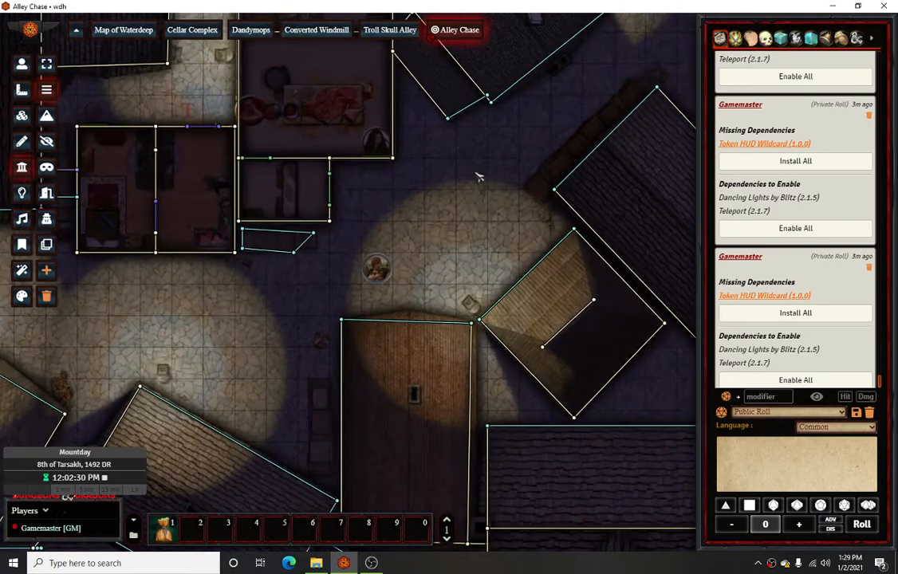
{"action": "left_click_drag", "start_coordinate": [479, 176], "coordinate": [381, 290]}
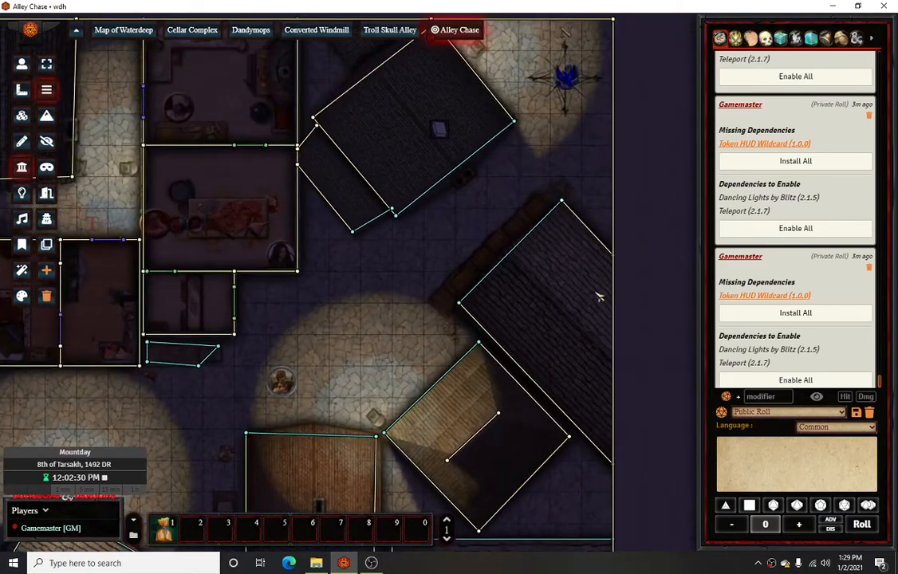
{"action": "scroll", "coordinate": [591, 286], "scroll_direction": "up", "scroll_amount": 3}
{"action": "scroll", "coordinate": [449, 315], "scroll_direction": "up", "scroll_amount": 2}
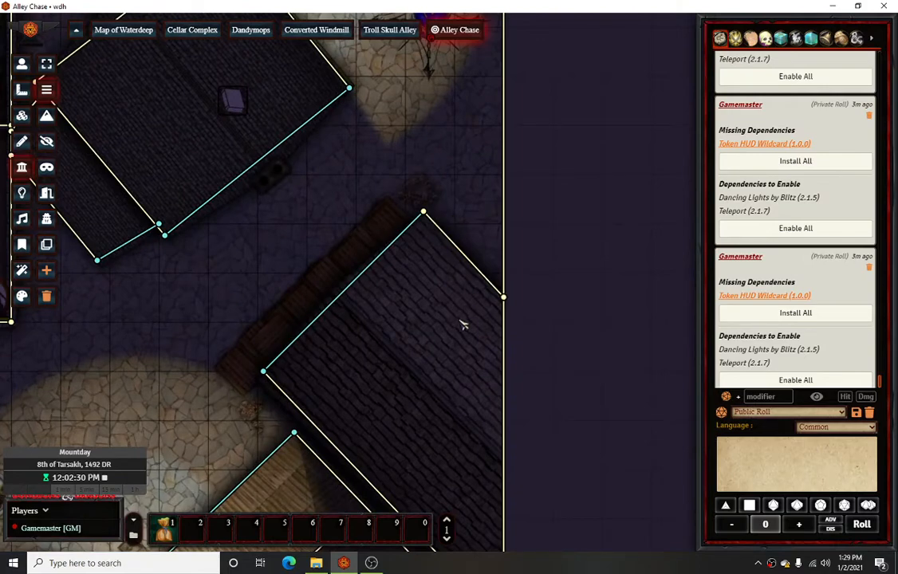
{"action": "left_click_drag", "start_coordinate": [463, 359], "coordinate": [469, 303]}
{"action": "left_click_drag", "start_coordinate": [435, 221], "coordinate": [420, 280]}
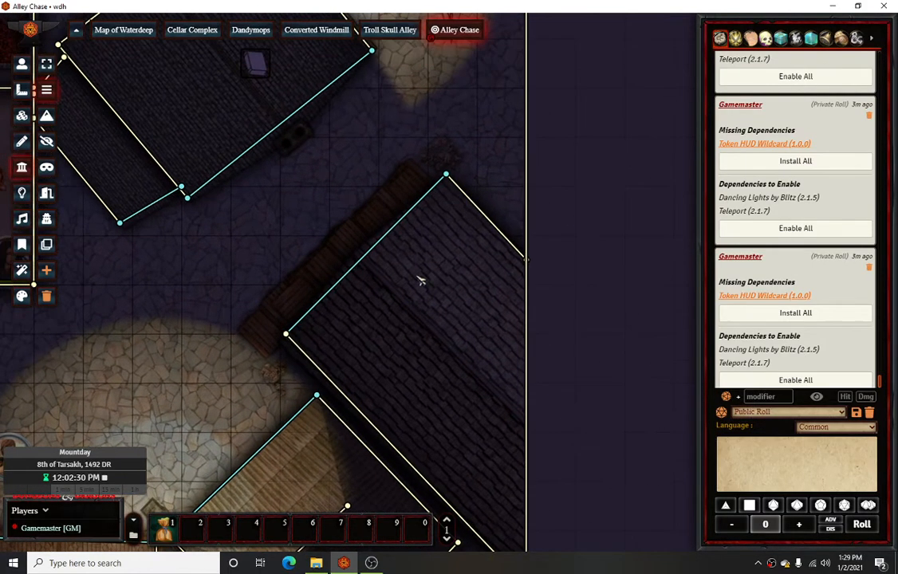
{"action": "left_click_drag", "start_coordinate": [256, 247], "coordinate": [360, 295]}
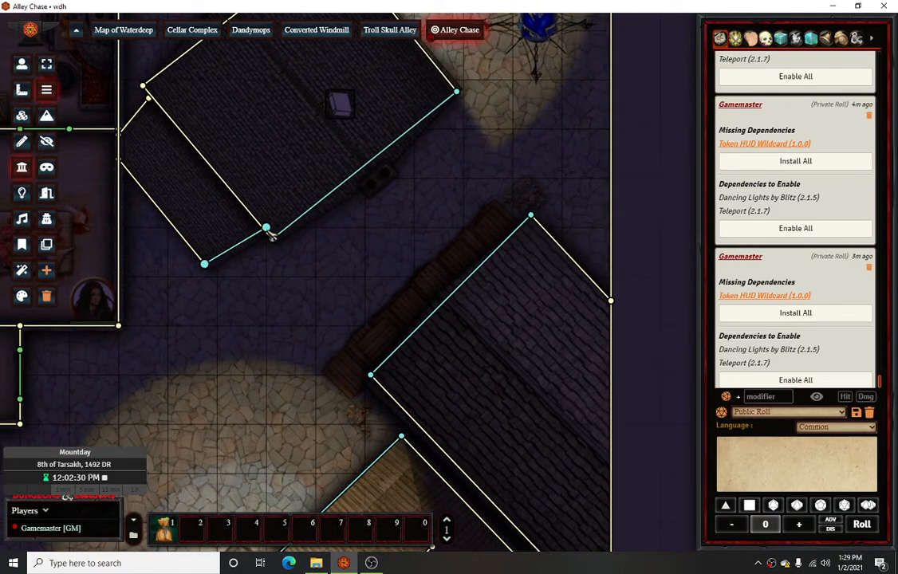
{"action": "left_click_drag", "start_coordinate": [381, 221], "coordinate": [401, 255]}
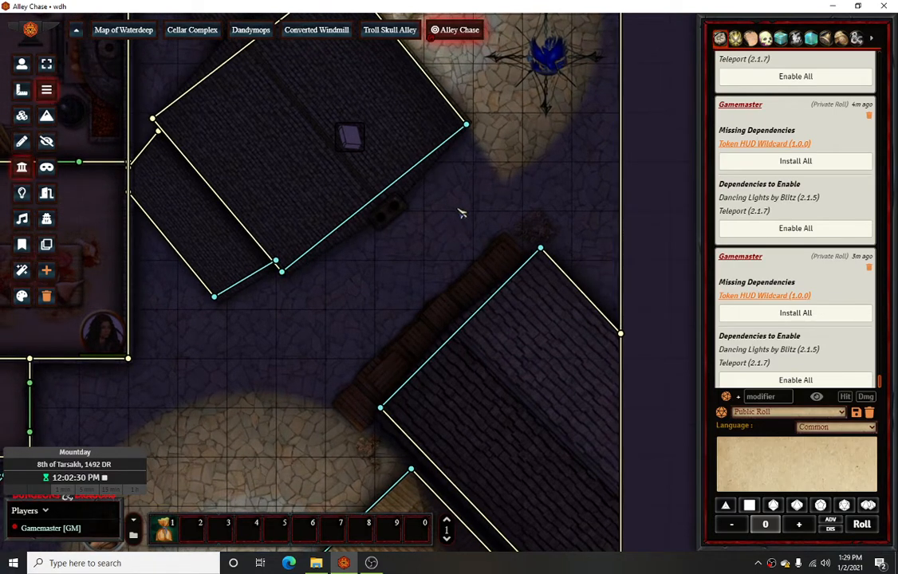
{"action": "left_click_drag", "start_coordinate": [496, 208], "coordinate": [472, 312]}
{"action": "scroll", "coordinate": [481, 220], "scroll_direction": "down", "scroll_amount": 3}
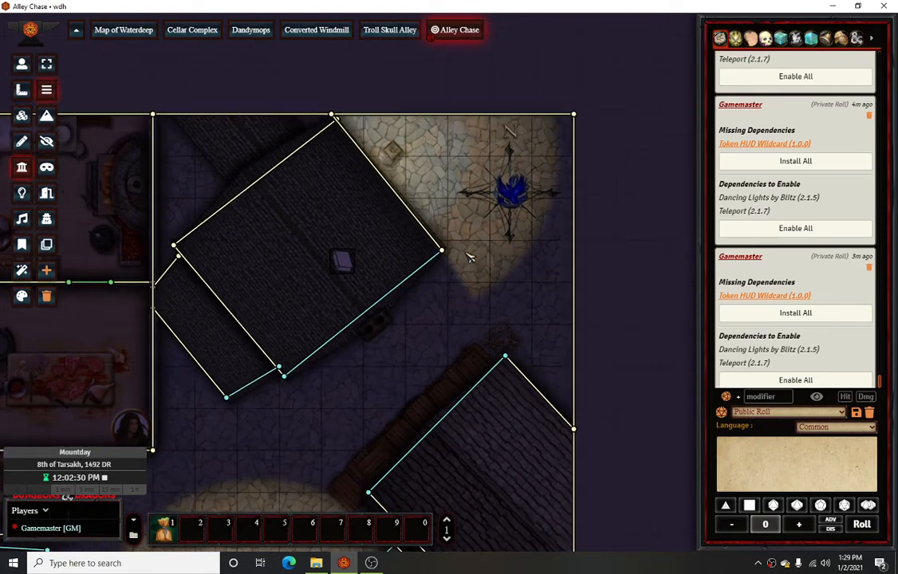
Switch back to token control and place the barbarian's token between the lamp and the compass rose in the map's northeast corner
{"action": "left_click", "coordinate": [22, 64]}
{"action": "left_click_drag", "start_coordinate": [416, 262], "coordinate": [472, 150]}
{"action": "left_click_drag", "start_coordinate": [189, 478], "coordinate": [502, 72]}
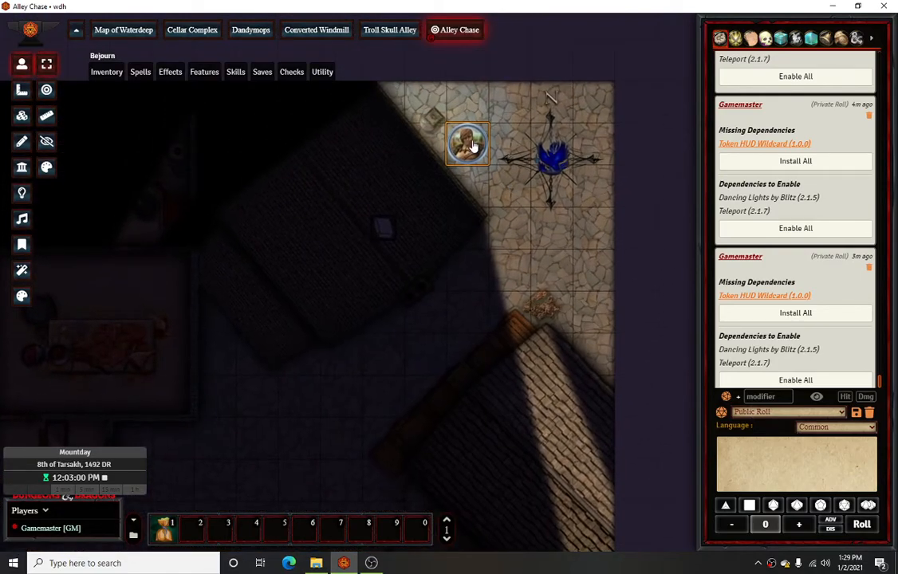
Move the barbarian's token south around the northeastern roof's eastern corner onto its southeastern edge
{"action": "key", "text": "Right"}
{"action": "key", "text": "Down"}
{"action": "key", "text": "Down"}
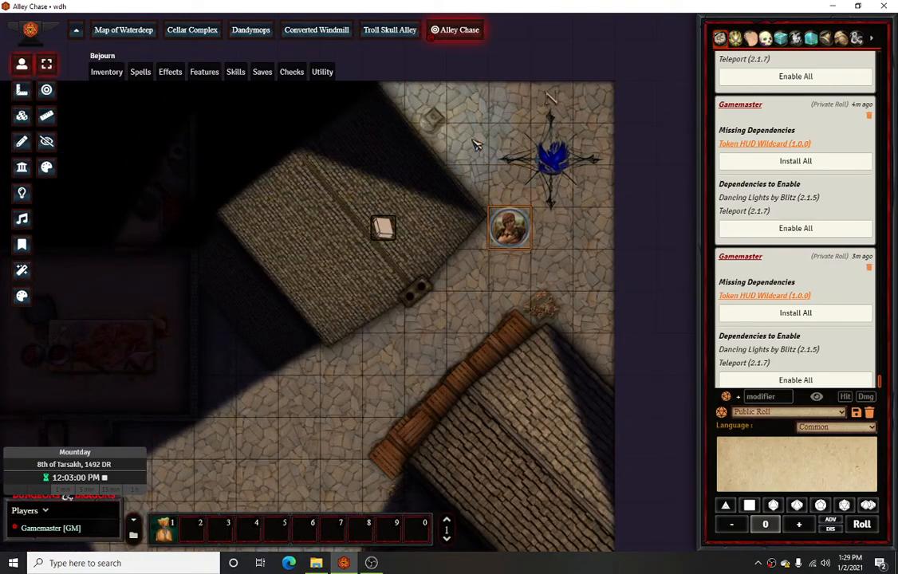
{"action": "key", "text": "Down"}
{"action": "key", "text": "Left"}
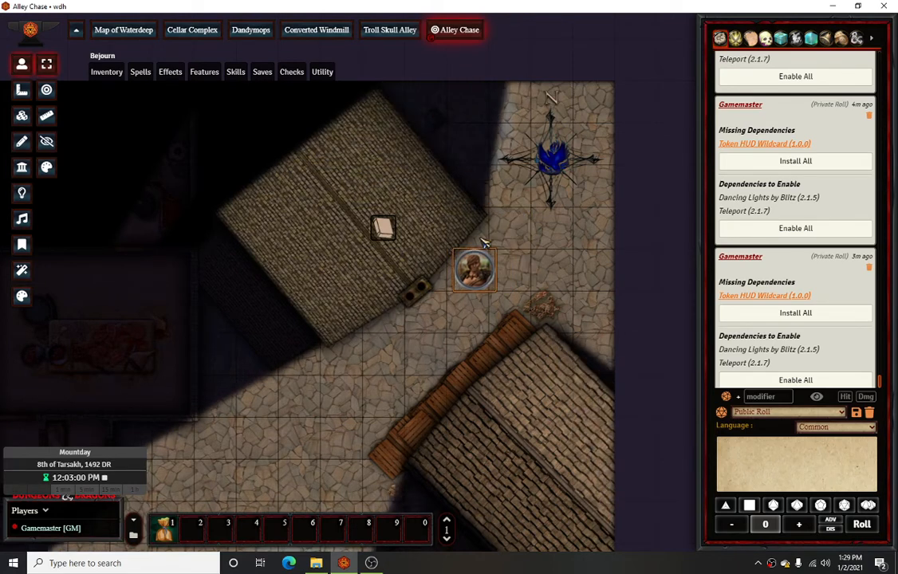
{"action": "key", "text": "Left"}
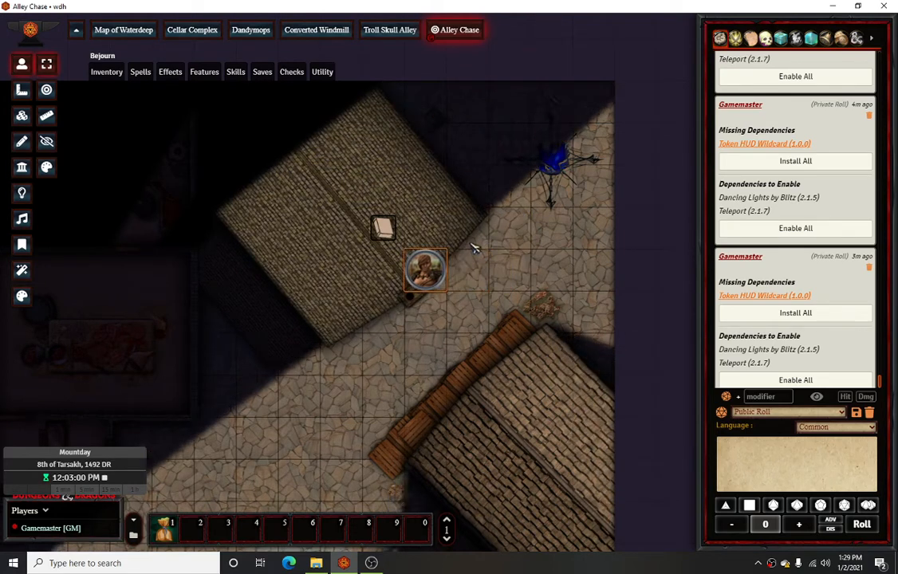
Move the barbarian's token back and forth across the roof's southeastern edge to compare its line of sight
{"action": "key", "text": "Right"}
{"action": "key", "text": "Up"}
{"action": "key", "text": "Left"}
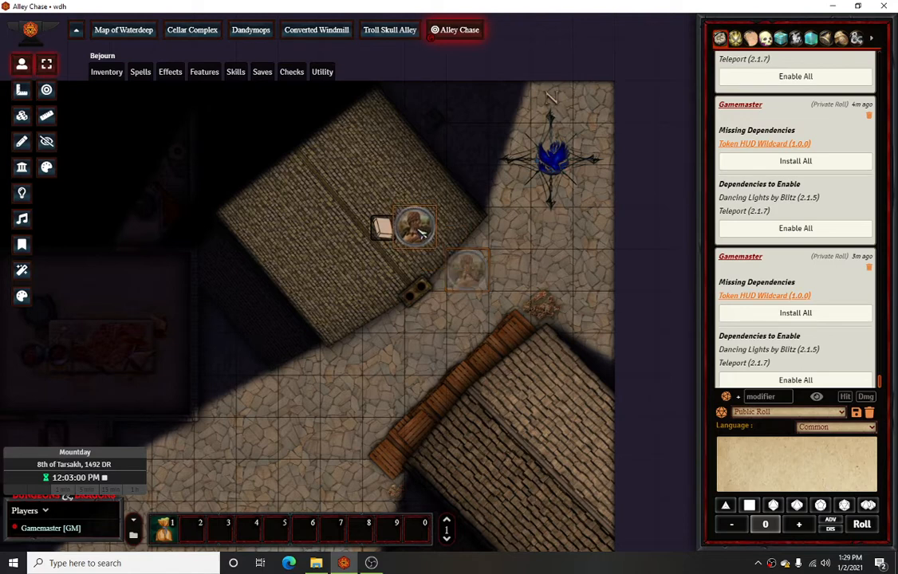
{"action": "key", "text": "Down"}
{"action": "key", "text": "Right"}
{"action": "key", "text": "Down"}
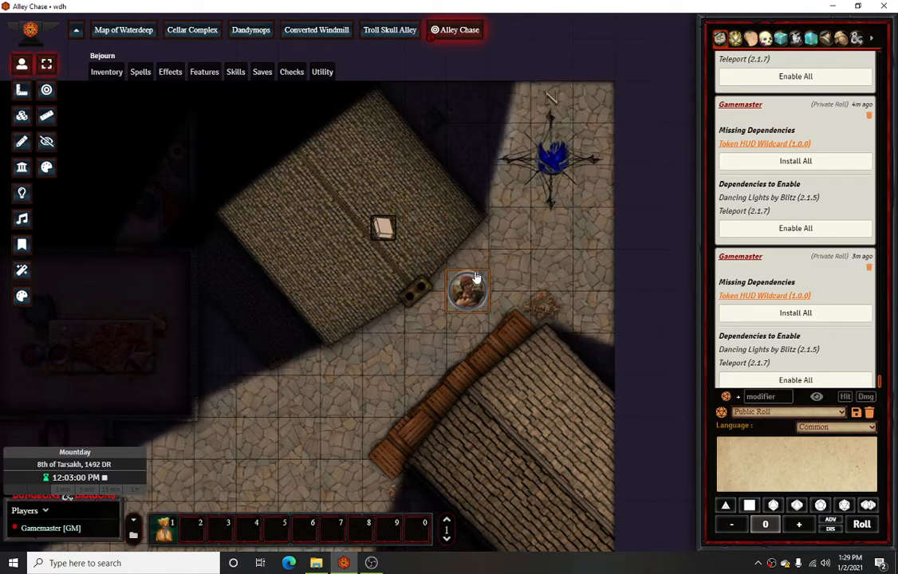
{"action": "key", "text": "Left"}
{"action": "key", "text": "Up"}
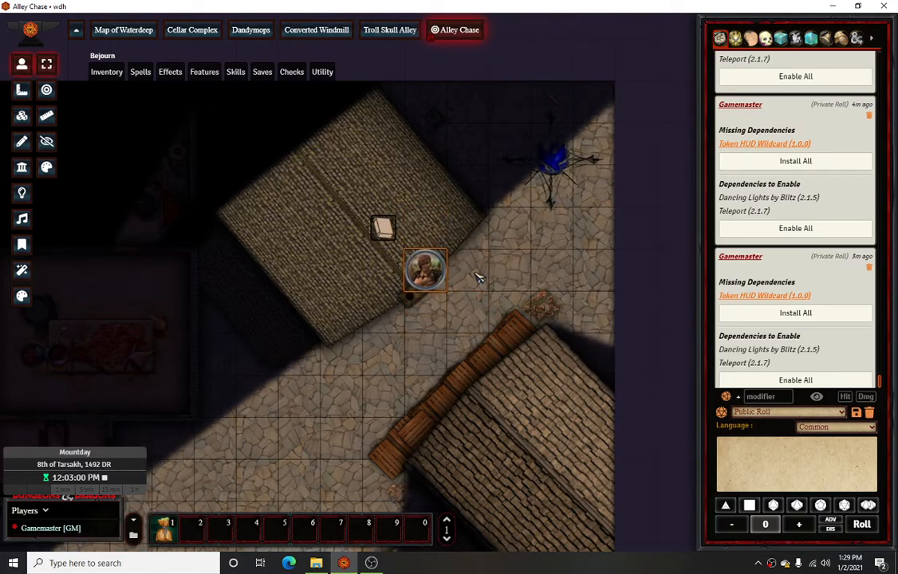
Move the barbarian's token southwest along the roof's edge into the street beside the wooden crates
{"action": "key", "text": "Down"}
{"action": "key", "text": "Down"}
{"action": "key", "text": "Left"}
{"action": "key", "text": "Up"}
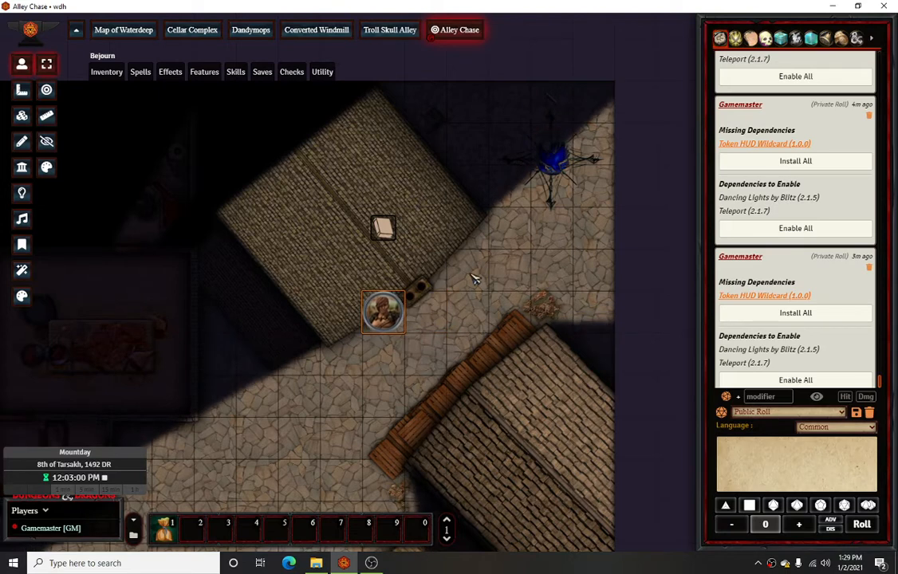
{"action": "key", "text": "Down"}
{"action": "key", "text": "Left"}
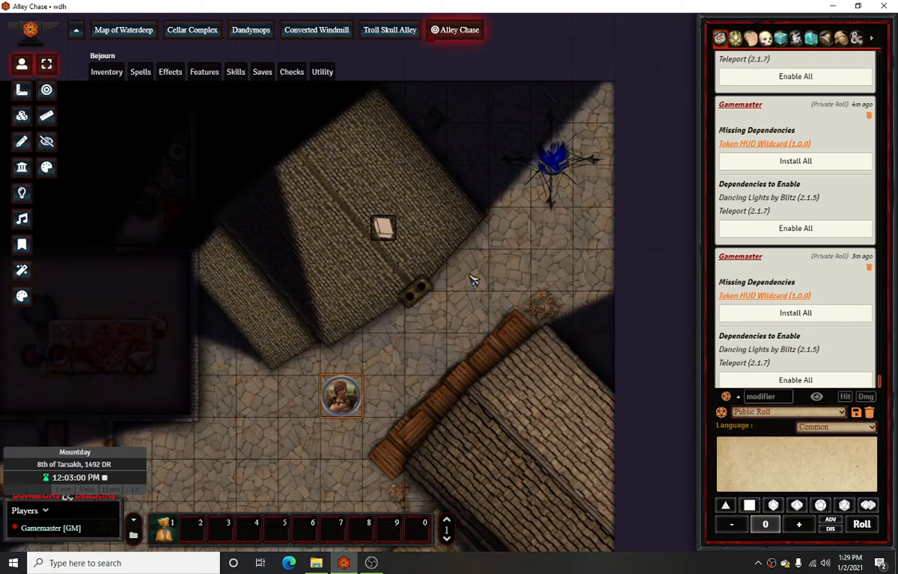
Move the barbarian's token west into the gap below the small roof, and back south to the adjoining building's southeast corner
{"action": "key", "text": "Left"}
{"action": "key", "text": "Down"}
{"action": "key", "text": "Left"}
{"action": "key", "text": "Up"}
{"action": "key", "text": "Left"}
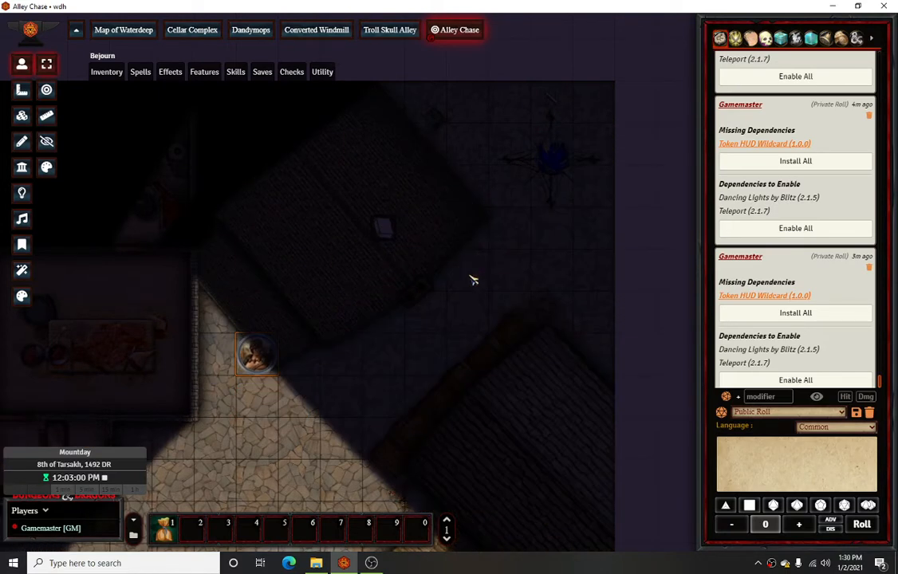
{"action": "key", "text": "Up"}
{"action": "key", "text": "Down"}
{"action": "key", "text": "Down"}
{"action": "key", "text": "Down"}
{"action": "key", "text": "Down"}
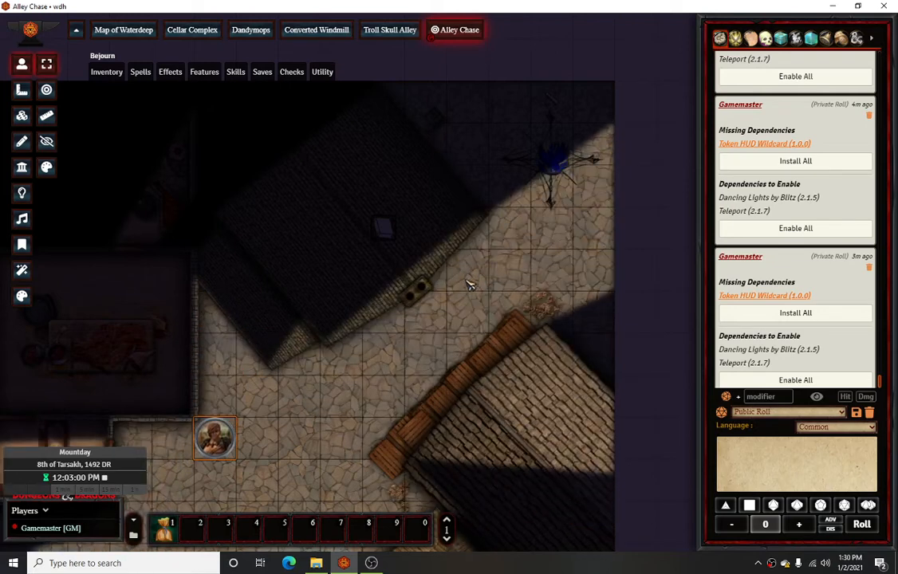
Look at the barbarian's character sheet, bring up the compendium list and close the sheet
{"action": "scroll", "coordinate": [421, 353], "scroll_direction": "down", "scroll_amount": 4}
{"action": "left_click_drag", "start_coordinate": [300, 366], "coordinate": [348, 321]}
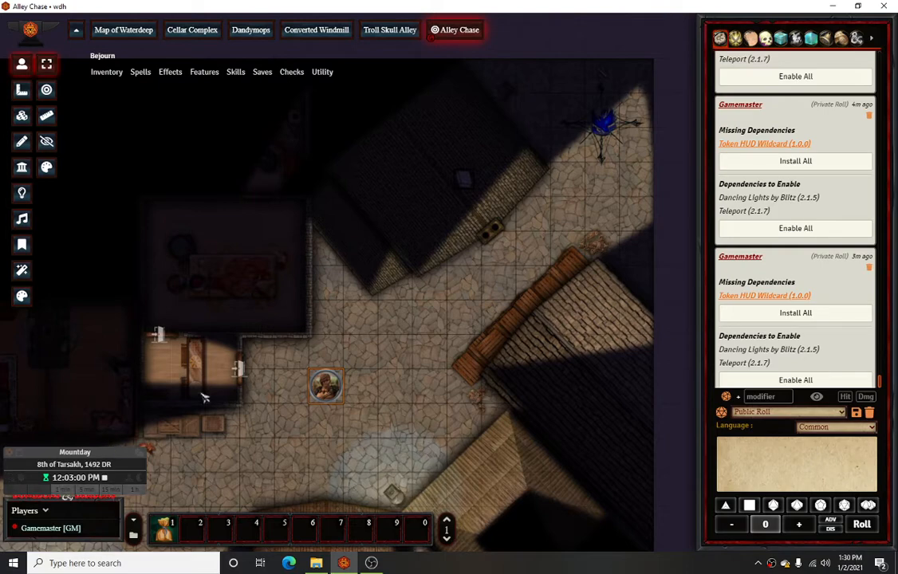
{"action": "mouse_move", "coordinate": [58, 449]}
{"action": "double_click", "coordinate": [325, 384]}
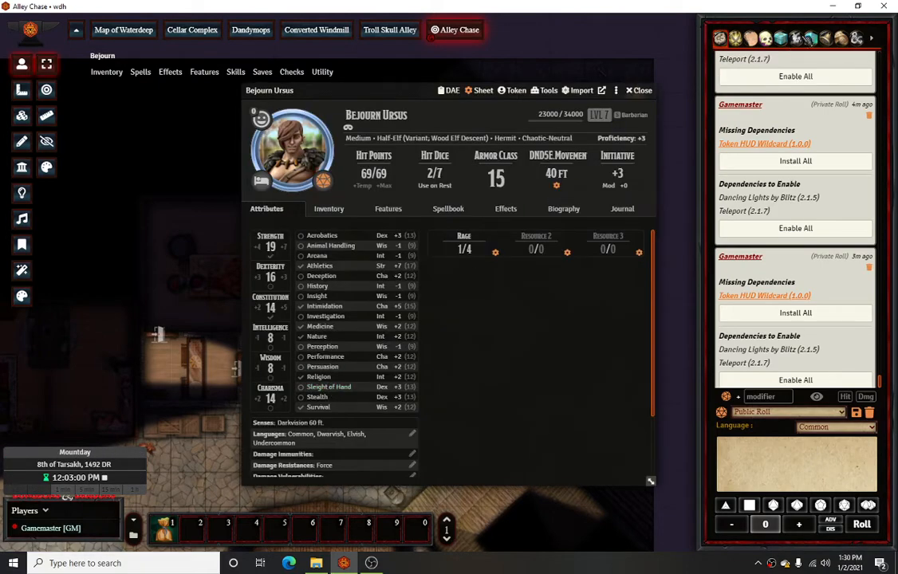
{"action": "left_click", "coordinate": [843, 38]}
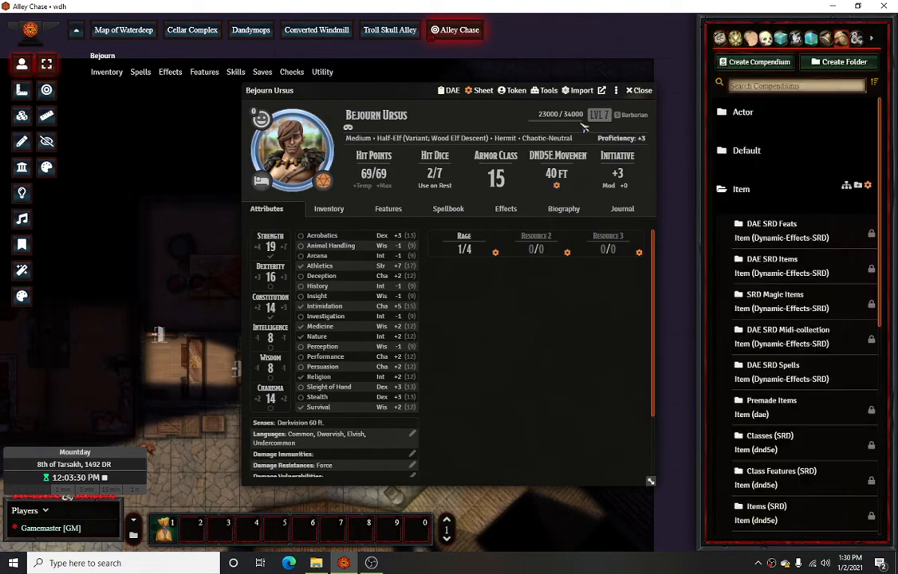
{"action": "left_click", "coordinate": [641, 90]}
Show the effects on the barbarian's character sheet and open the actor's DAE effects window
{"action": "left_click_drag", "start_coordinate": [395, 367], "coordinate": [444, 358]}
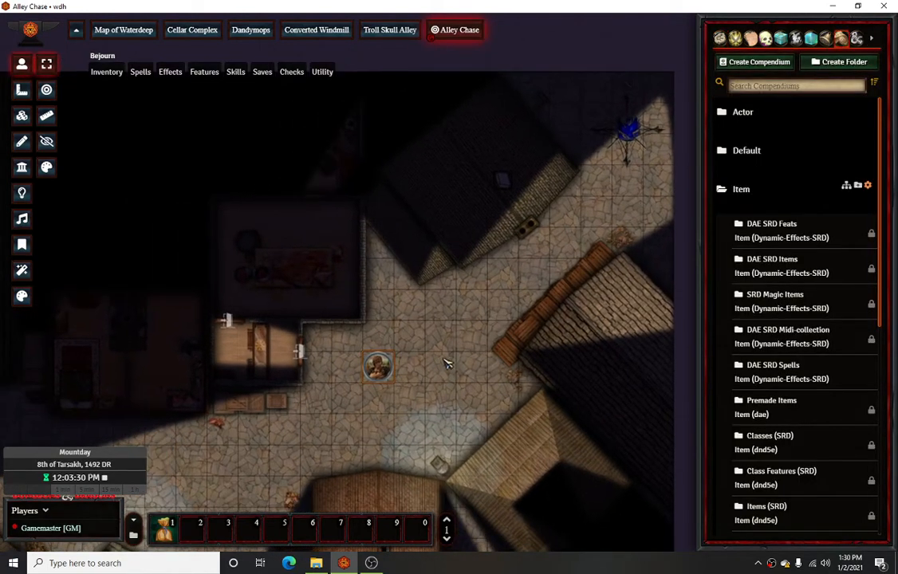
{"action": "double_click", "coordinate": [377, 366]}
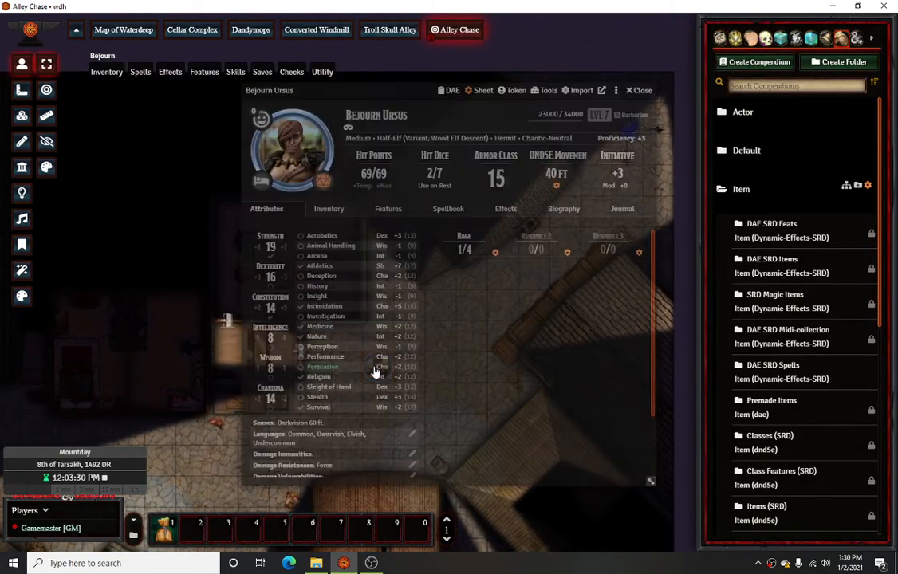
{"action": "left_click", "coordinate": [447, 211]}
{"action": "left_click", "coordinate": [504, 209]}
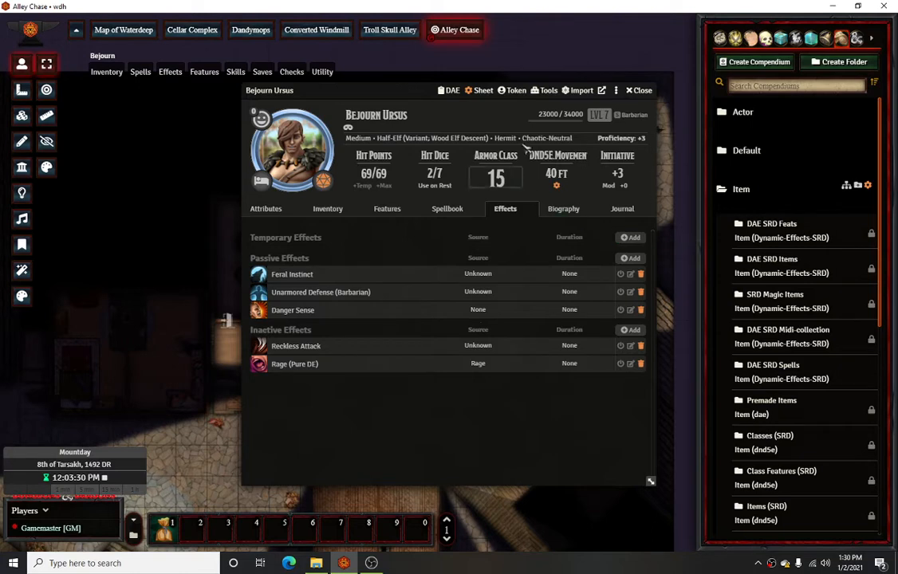
{"action": "left_click", "coordinate": [451, 91]}
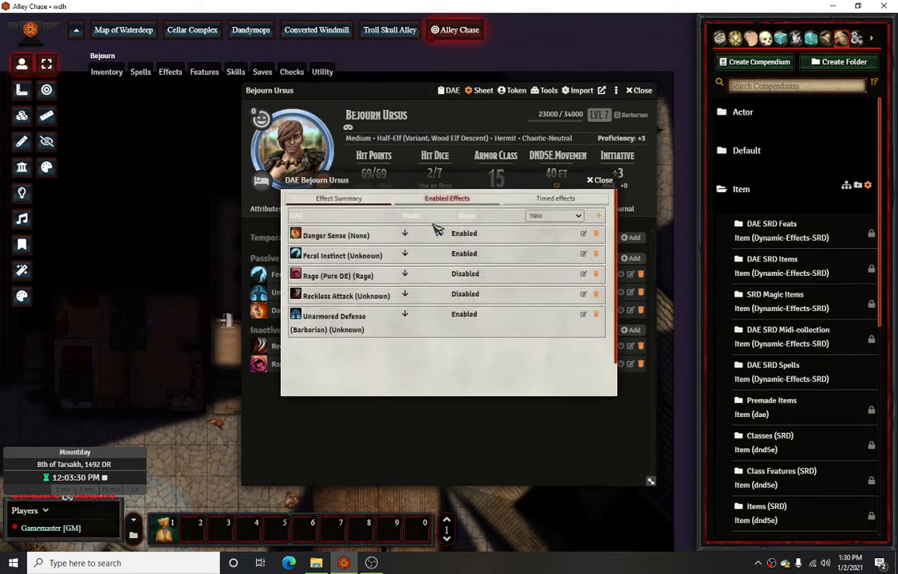
Add a new active effect to the barbarian and set its duration to 3600 seconds
{"action": "left_click", "coordinate": [598, 216]}
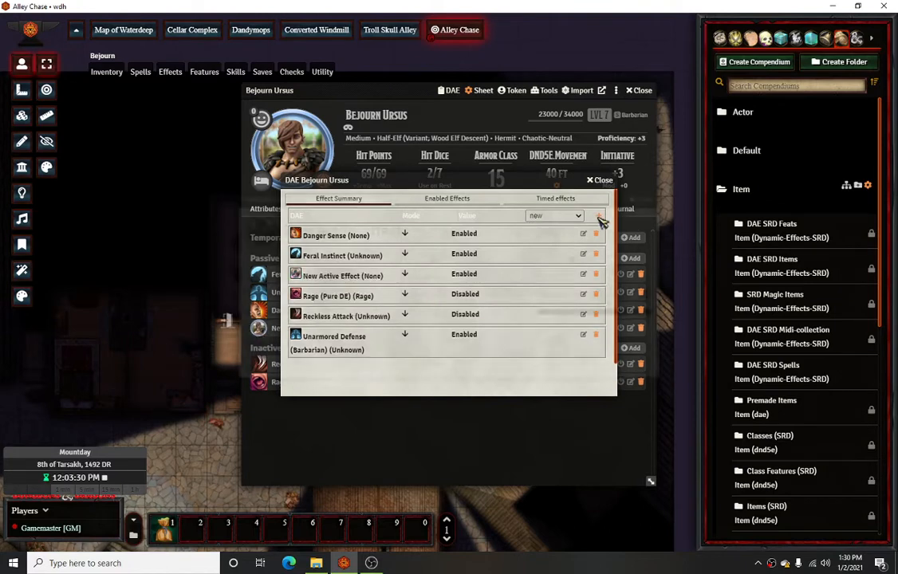
{"action": "left_click", "coordinate": [451, 260]}
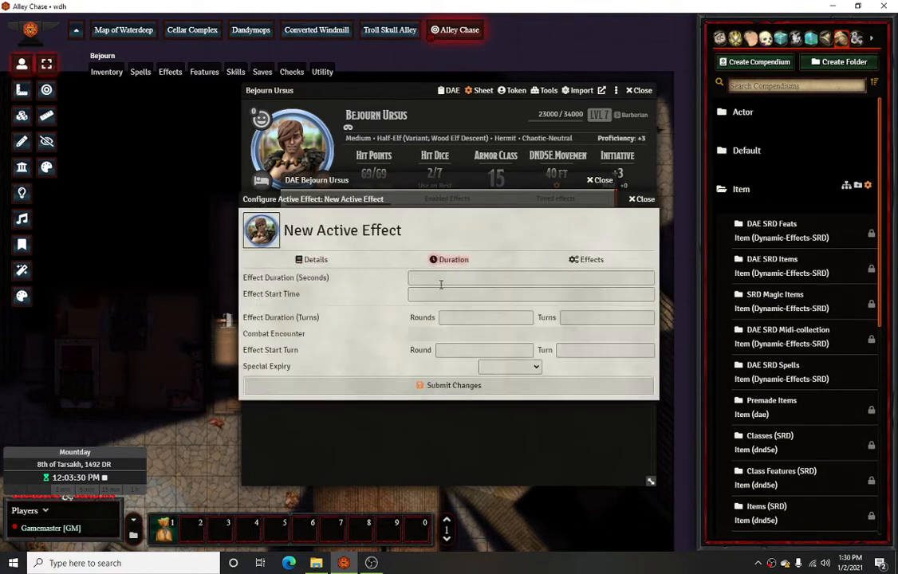
{"action": "left_click", "coordinate": [439, 278]}
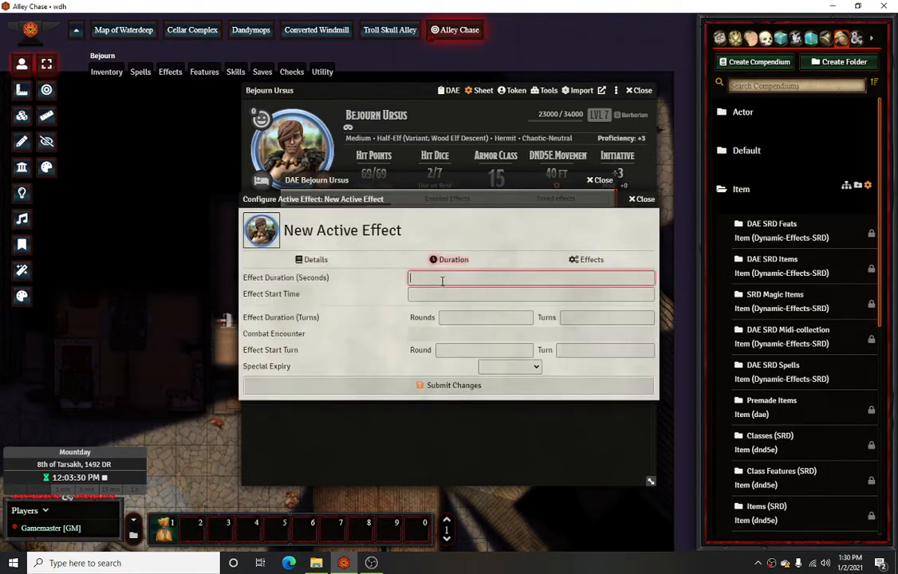
{"action": "type", "text": "3600"}
{"action": "left_click", "coordinate": [329, 331]}
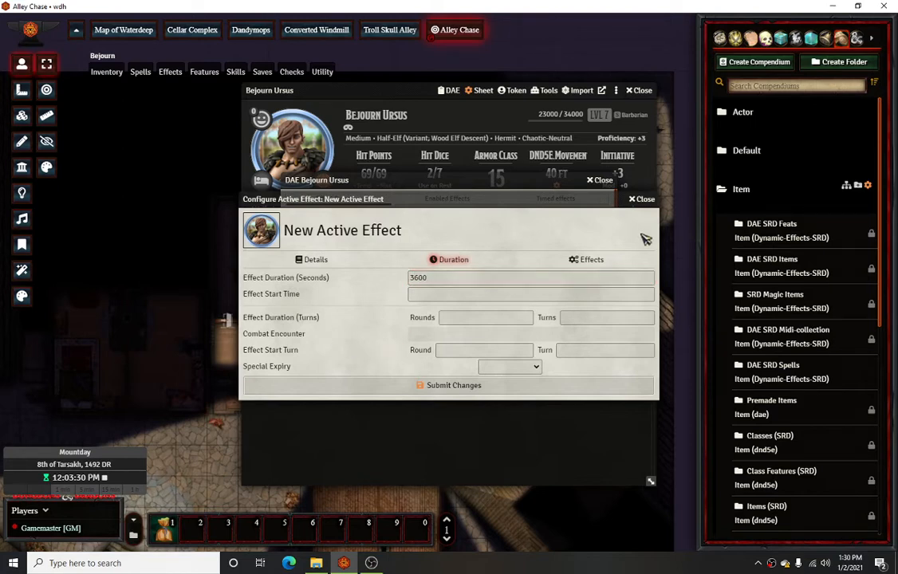
Add a change to the new effect on Attributes Movement Walk, using Add mode with an effect value of 20
{"action": "left_click", "coordinate": [591, 260]}
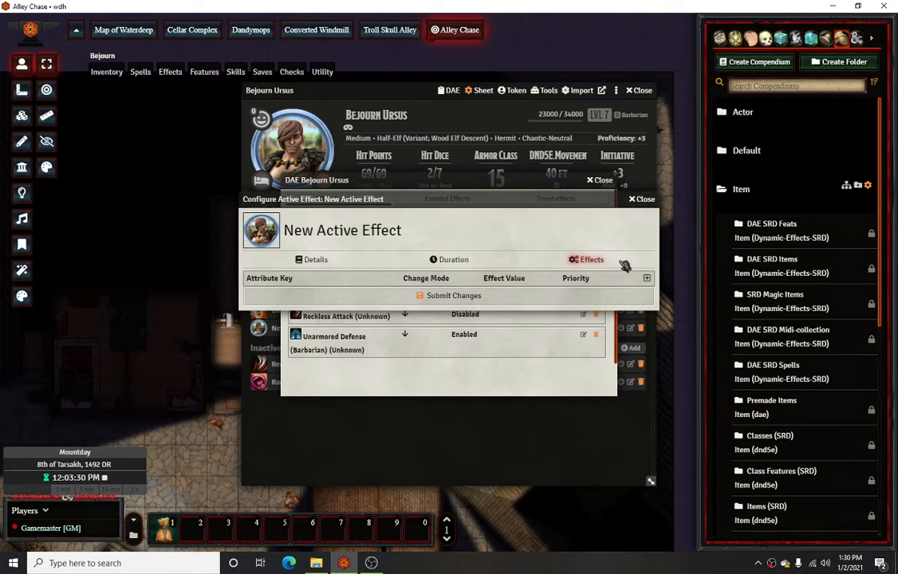
{"action": "left_click", "coordinate": [647, 279]}
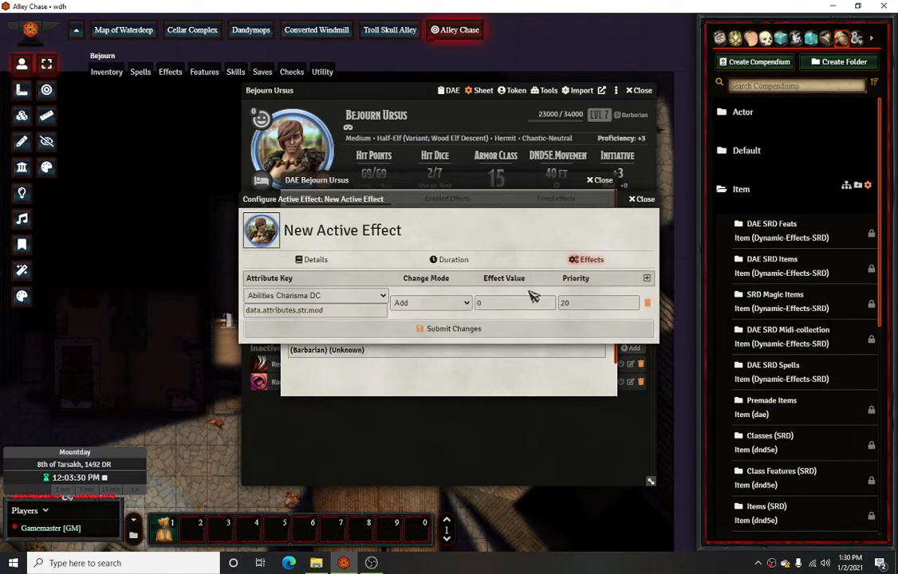
{"action": "left_click", "coordinate": [383, 296]}
{"action": "left_click_drag", "start_coordinate": [384, 319], "coordinate": [395, 357]}
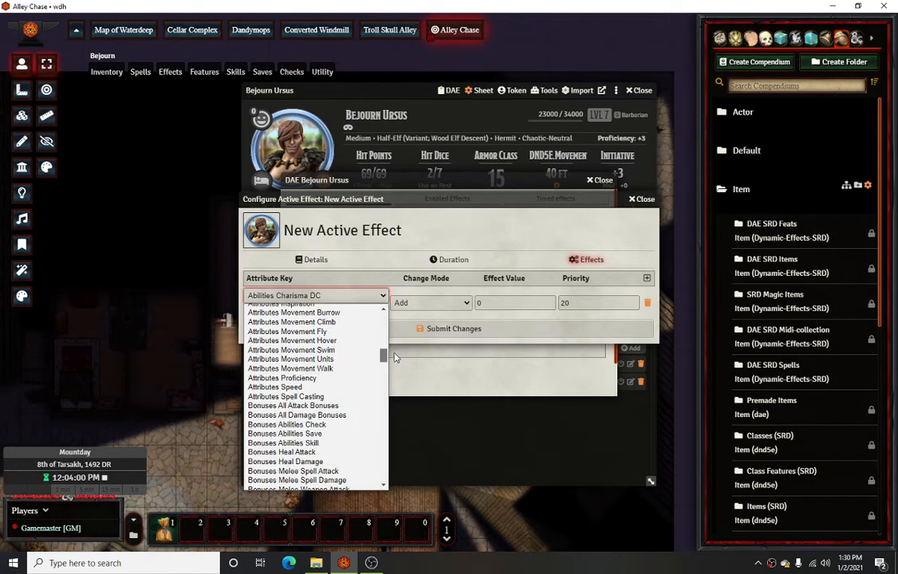
{"action": "left_click", "coordinate": [335, 369]}
{"action": "left_click", "coordinate": [490, 304]}
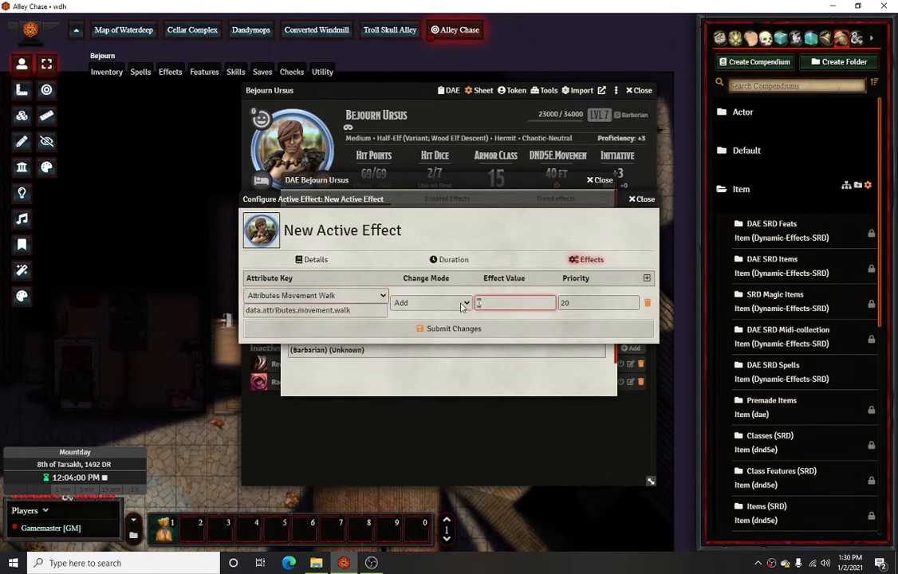
{"action": "type", "text": "20"}
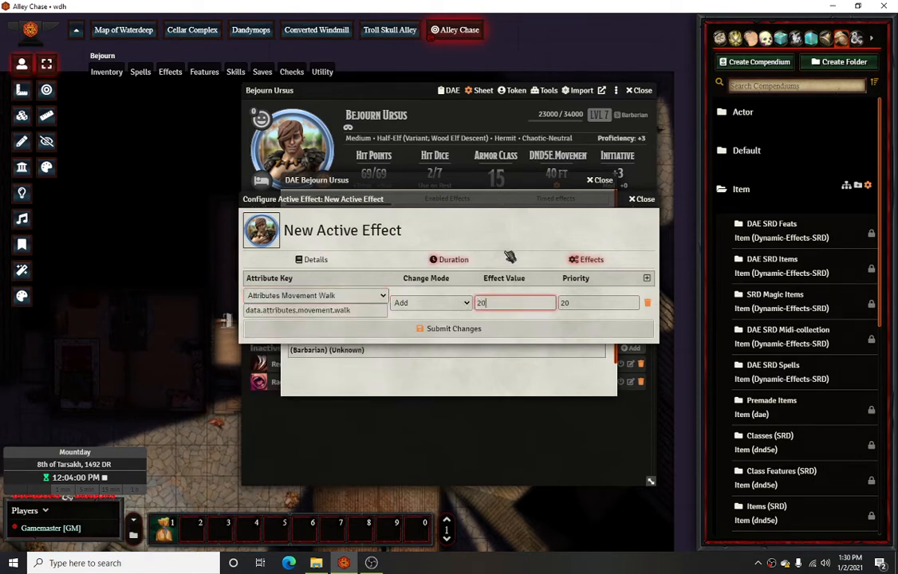
Label the new active effect "Times Up test", submit its changes and close the DAE window
{"action": "left_click", "coordinate": [314, 260]}
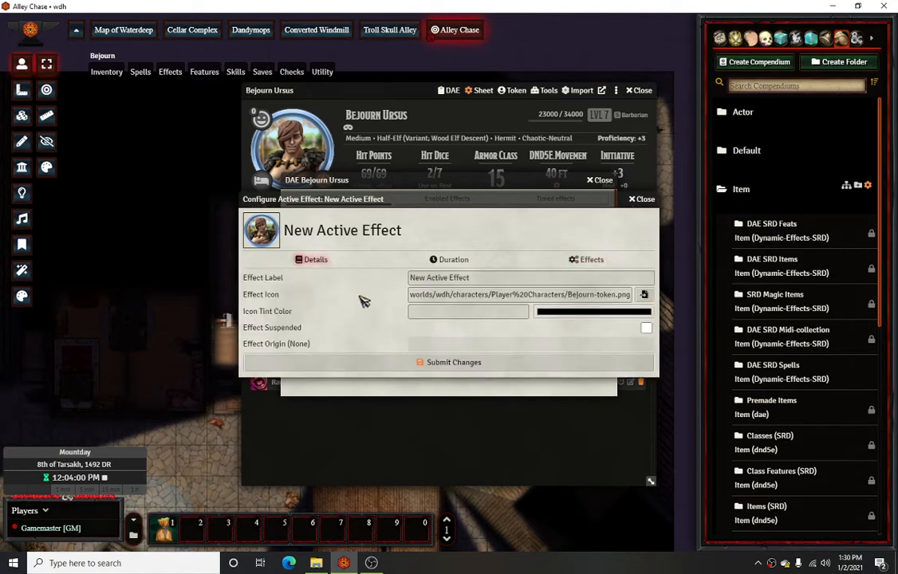
{"action": "triple_click", "coordinate": [484, 279]}
{"action": "type", "text": "Times Up test"}
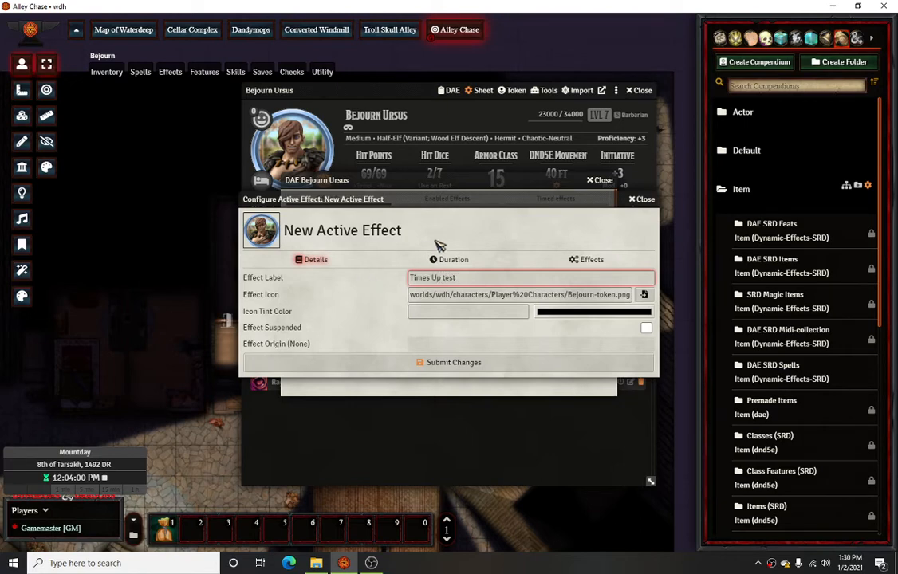
{"action": "left_click", "coordinate": [451, 262]}
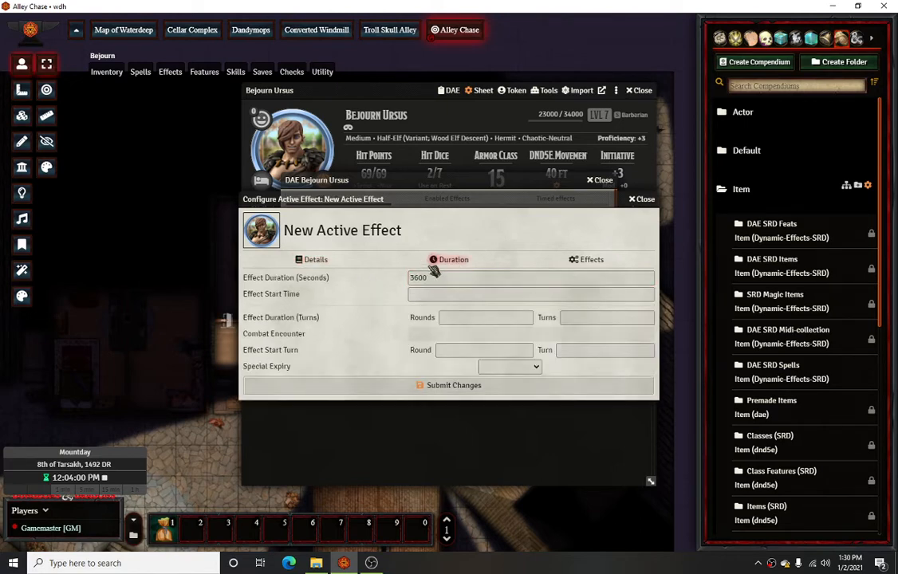
{"action": "left_click", "coordinate": [592, 263]}
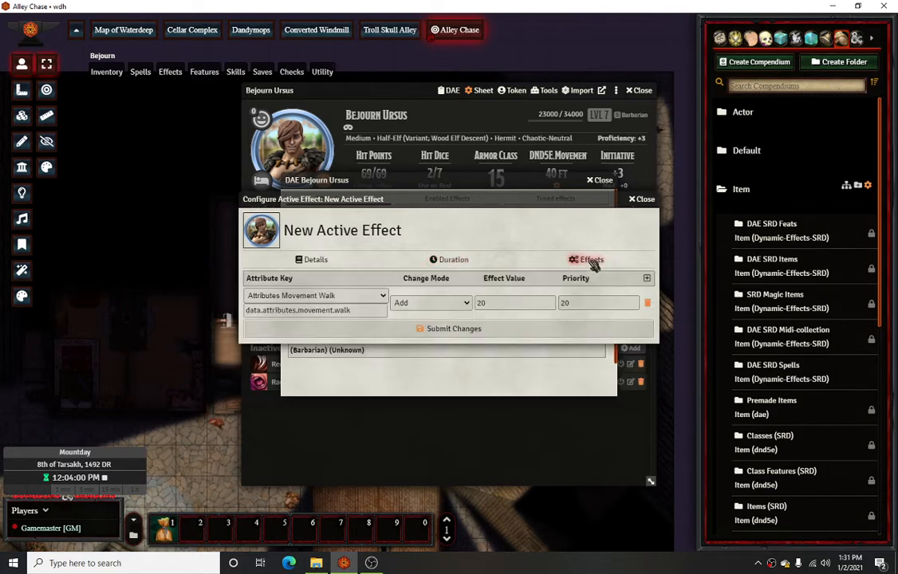
{"action": "left_click", "coordinate": [459, 330]}
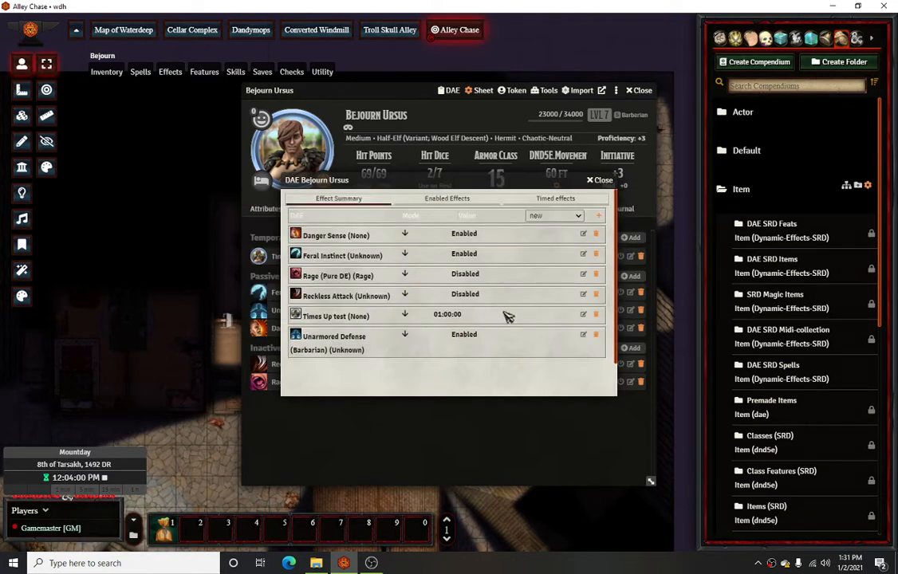
{"action": "left_click", "coordinate": [601, 181]}
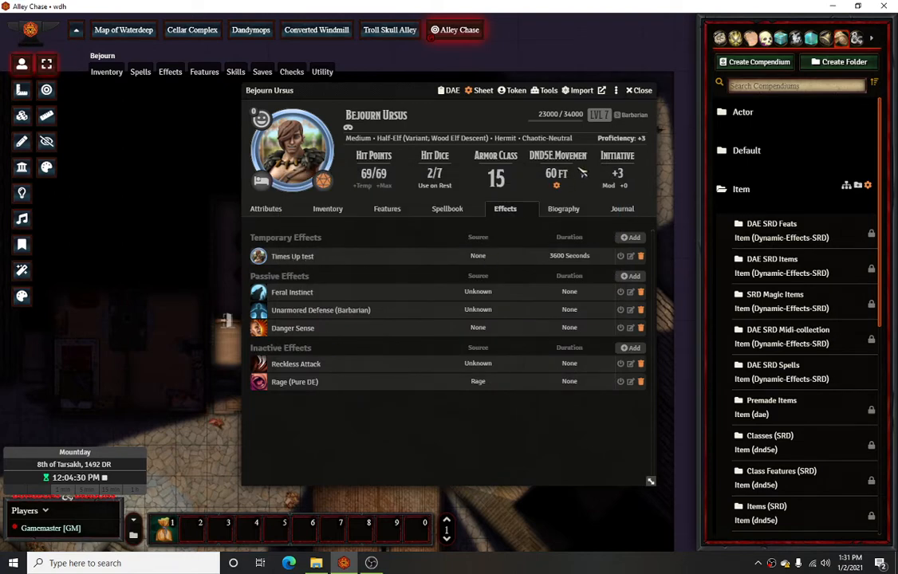
Switch the Times Up test effect off and on again, and close the barbarian's character sheet
{"action": "left_click", "coordinate": [621, 256]}
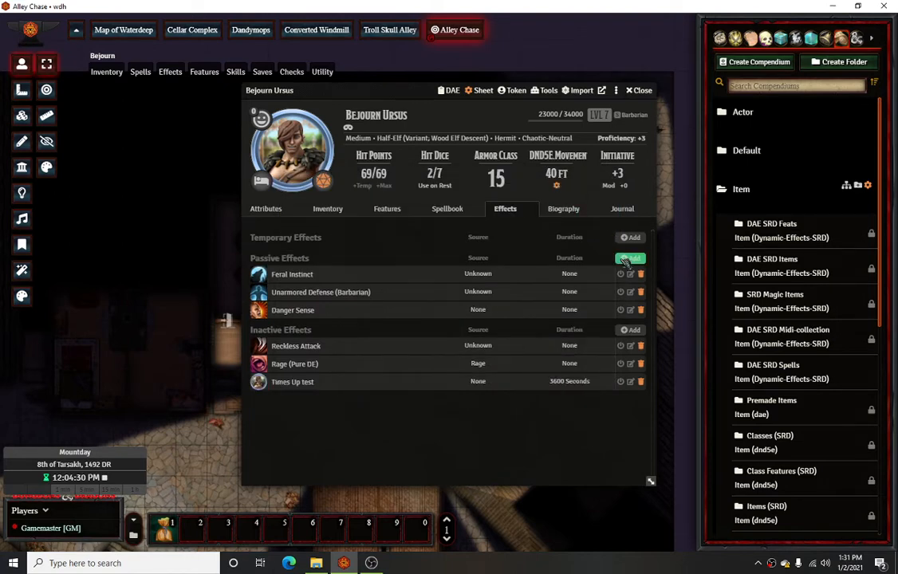
{"action": "left_click", "coordinate": [620, 381]}
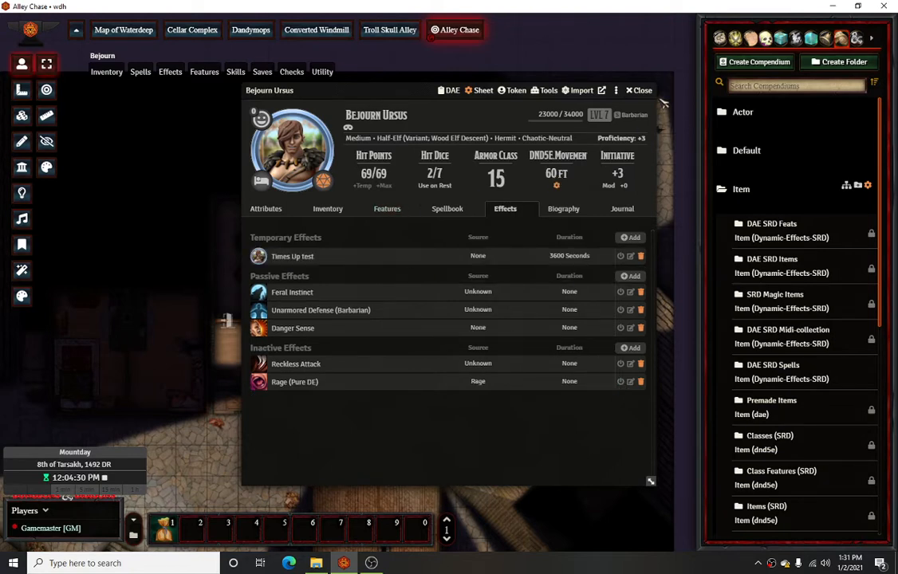
{"action": "left_click", "coordinate": [641, 91]}
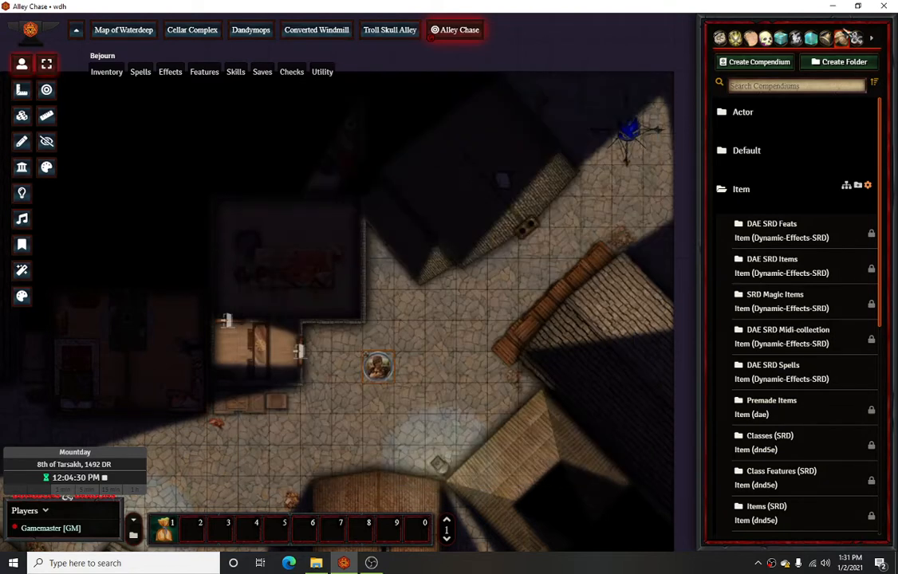
Enable the times-up module and save the module settings
{"action": "left_click", "coordinate": [856, 38]}
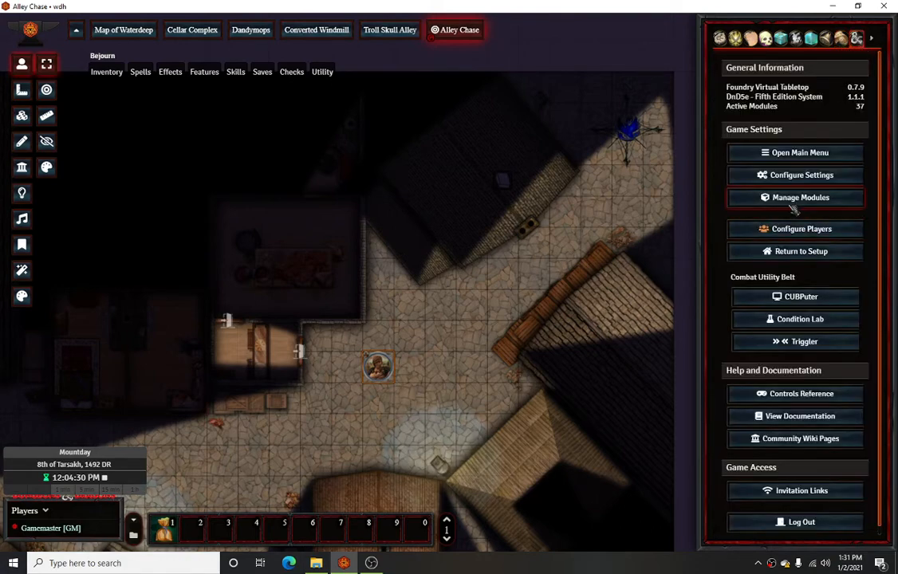
{"action": "left_click", "coordinate": [797, 197]}
{"action": "scroll", "coordinate": [430, 271], "scroll_direction": "down", "scroll_amount": 8}
{"action": "scroll", "coordinate": [426, 285], "scroll_direction": "down", "scroll_amount": 3}
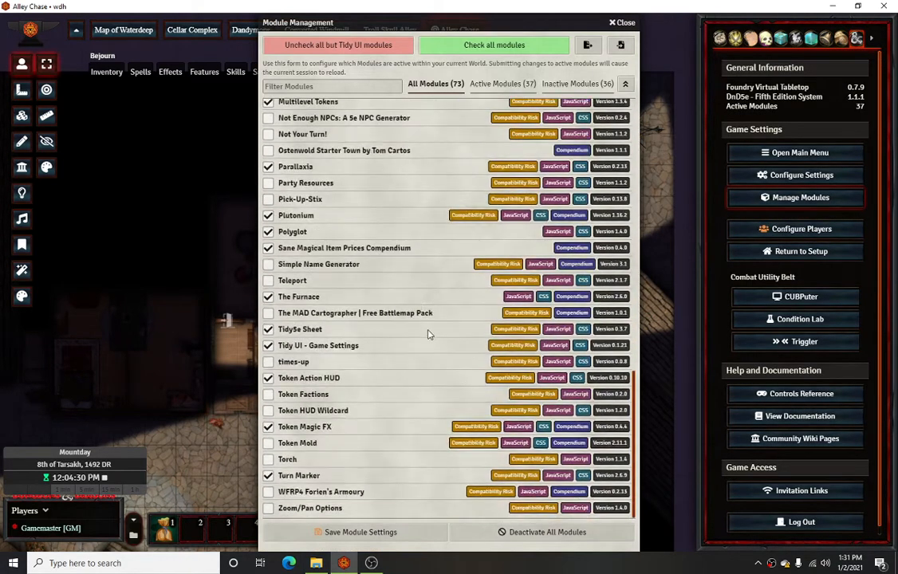
{"action": "left_click", "coordinate": [354, 531]}
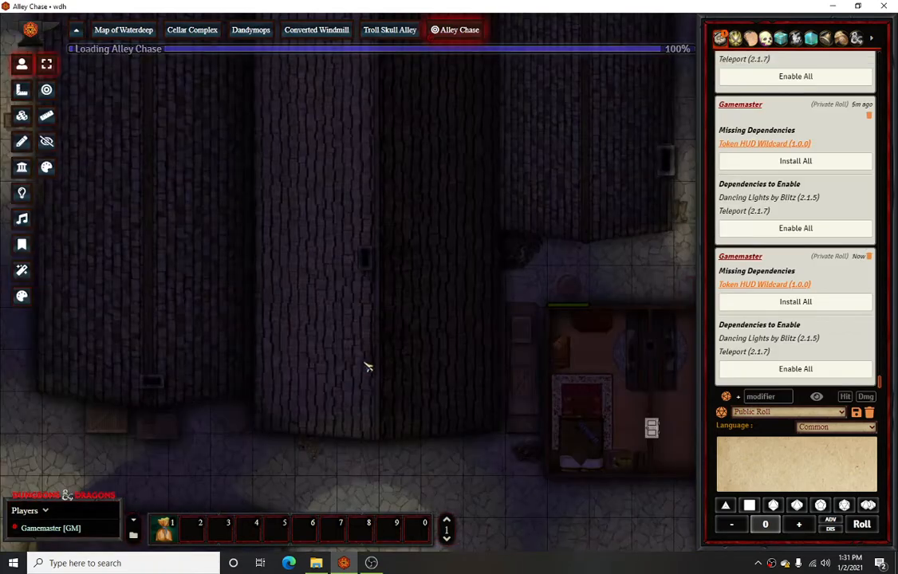
Select the barbarian's token on the Alley Chase scene and show the effects on its character sheet
{"action": "scroll", "coordinate": [423, 382], "scroll_direction": "down", "scroll_amount": 4}
{"action": "left_click_drag", "start_coordinate": [474, 411], "coordinate": [302, 364]}
{"action": "scroll", "coordinate": [470, 398], "scroll_direction": "down", "scroll_amount": 5}
{"action": "left_click", "coordinate": [524, 274]}
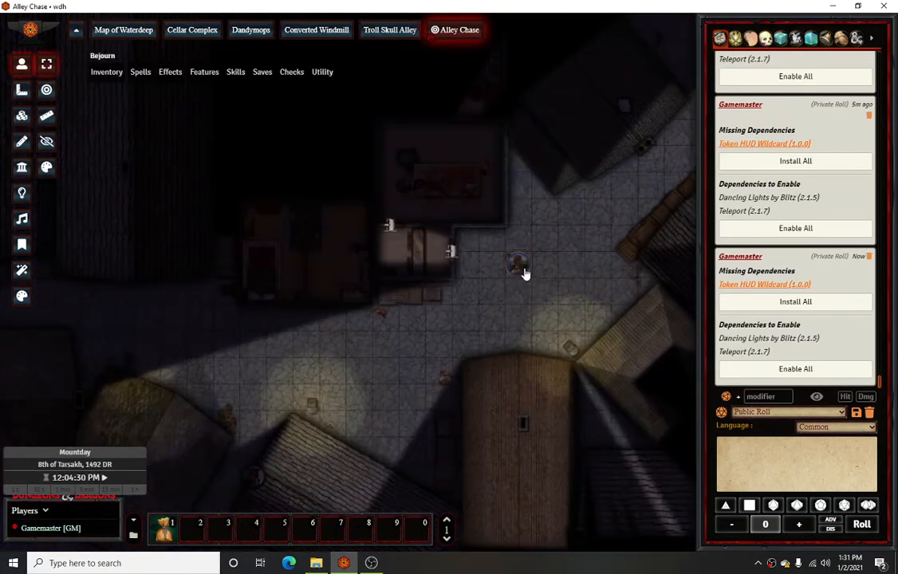
{"action": "scroll", "coordinate": [550, 270], "scroll_direction": "up", "scroll_amount": 6}
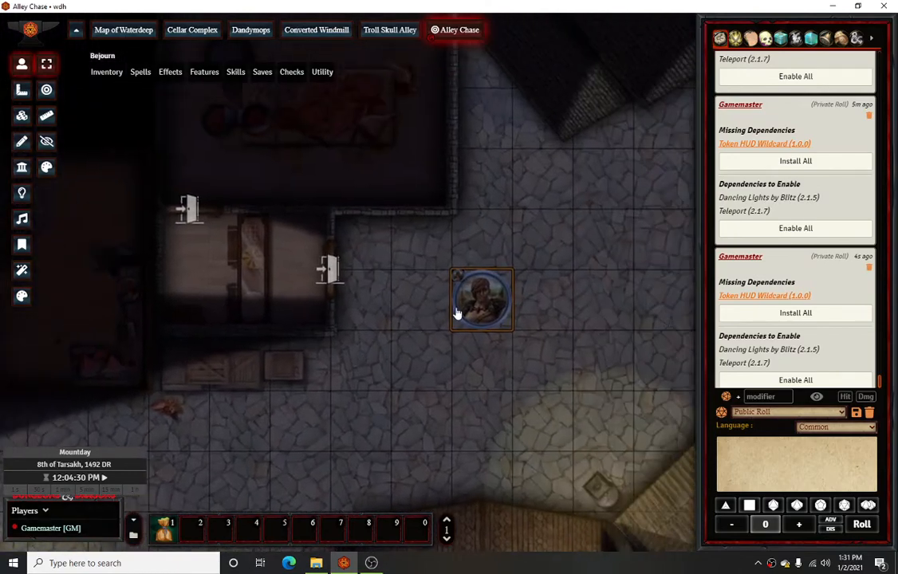
{"action": "scroll", "coordinate": [463, 291], "scroll_direction": "up", "scroll_amount": 3}
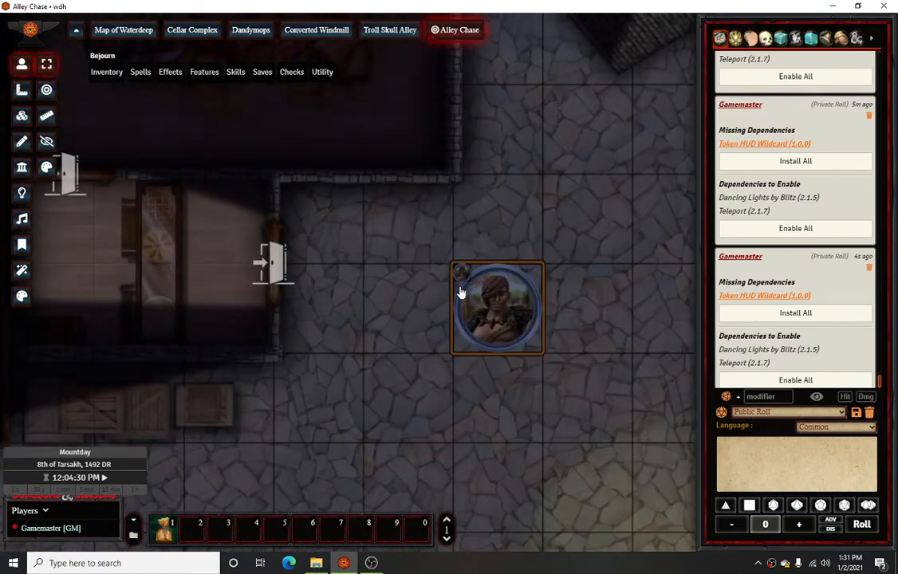
{"action": "double_click", "coordinate": [496, 320]}
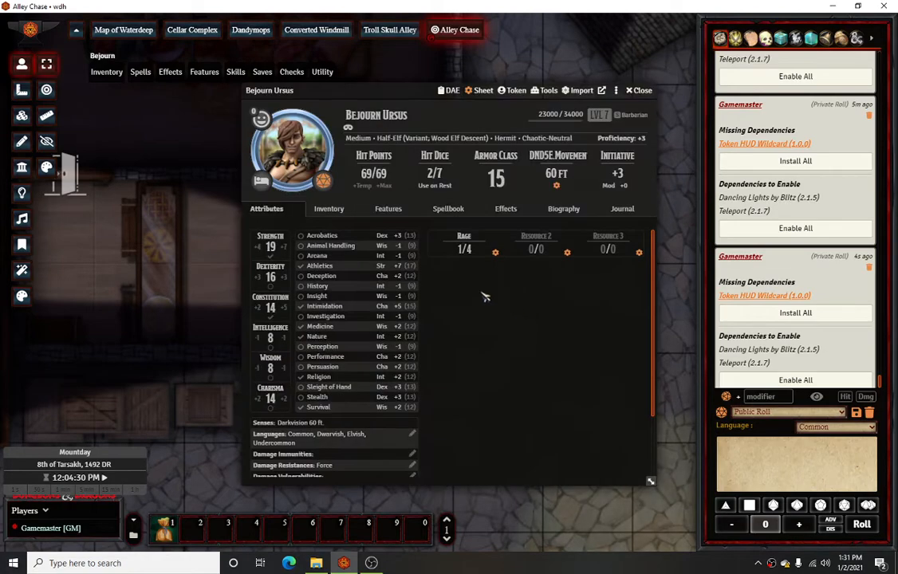
{"action": "left_click", "coordinate": [505, 208]}
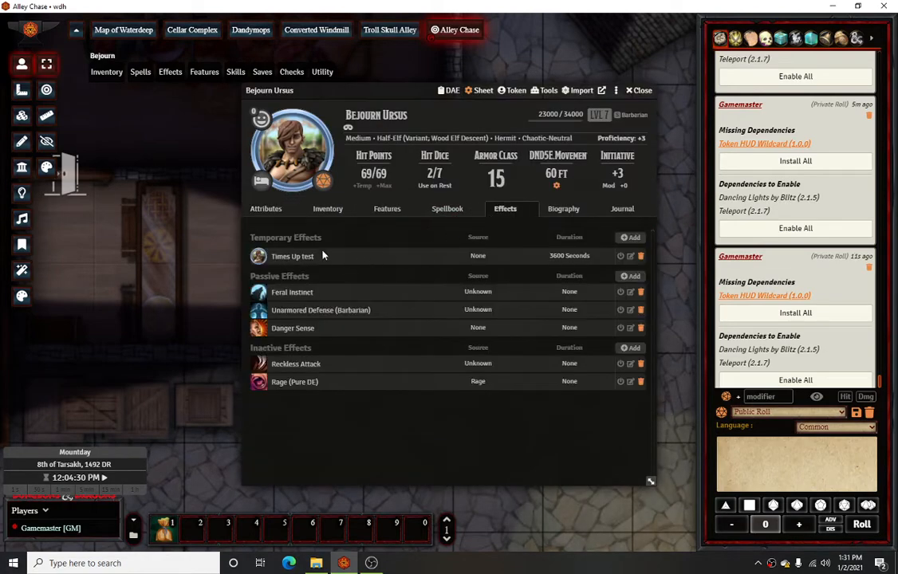
Review the duration and attribute changes of the Times Up test effect and close the character sheet
{"action": "left_click", "coordinate": [630, 256]}
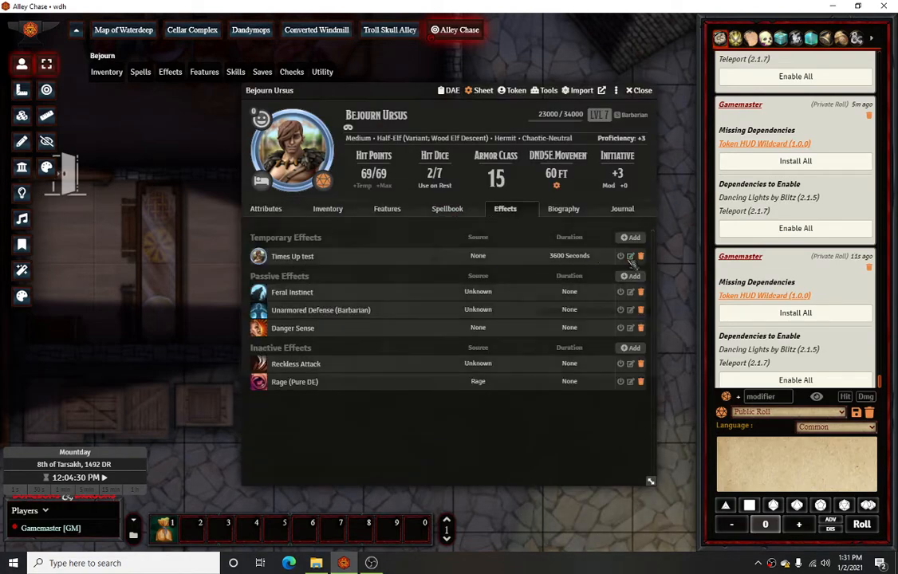
{"action": "left_click", "coordinate": [452, 259]}
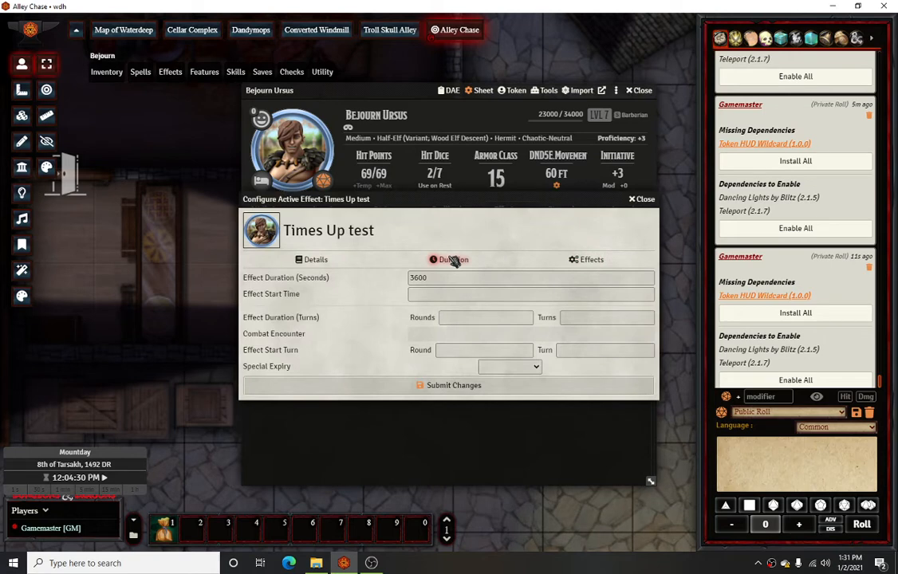
{"action": "left_click", "coordinate": [592, 260]}
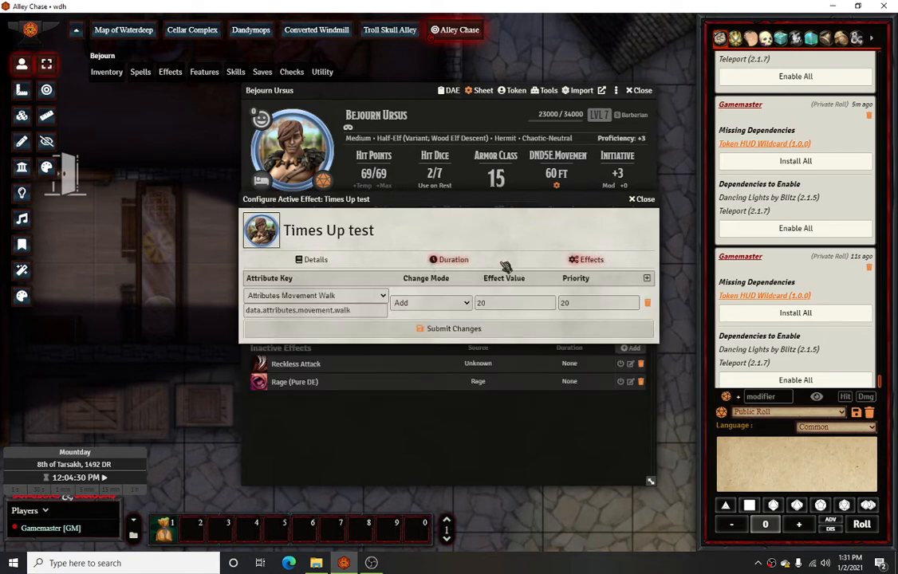
{"action": "left_click", "coordinate": [640, 199]}
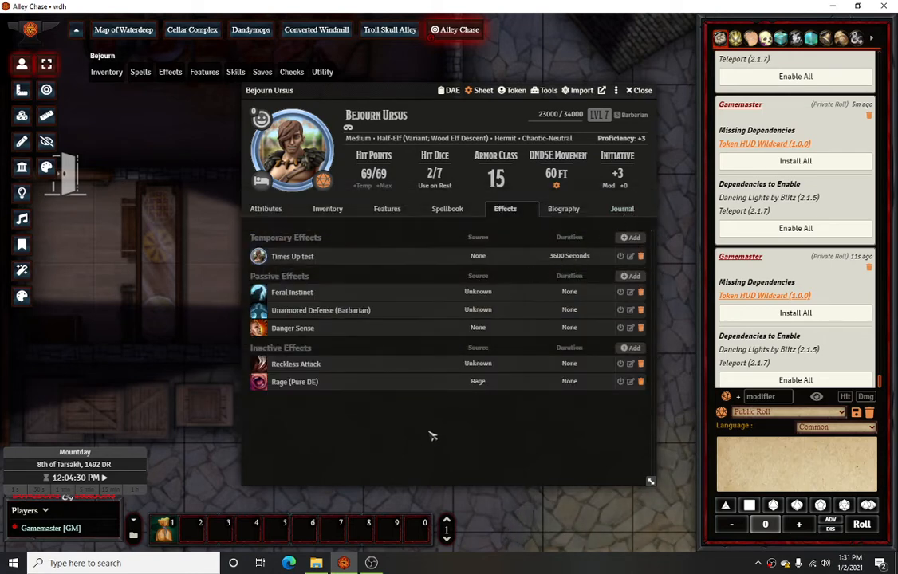
{"action": "left_click", "coordinate": [643, 93]}
{"action": "scroll", "coordinate": [348, 403], "scroll_direction": "down", "scroll_amount": 3}
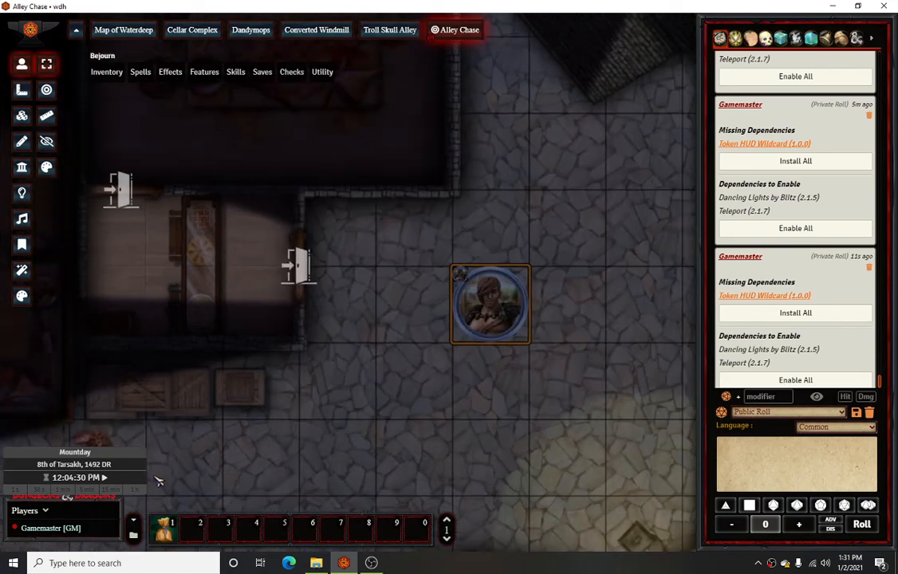
{"action": "double_click", "coordinate": [493, 319]}
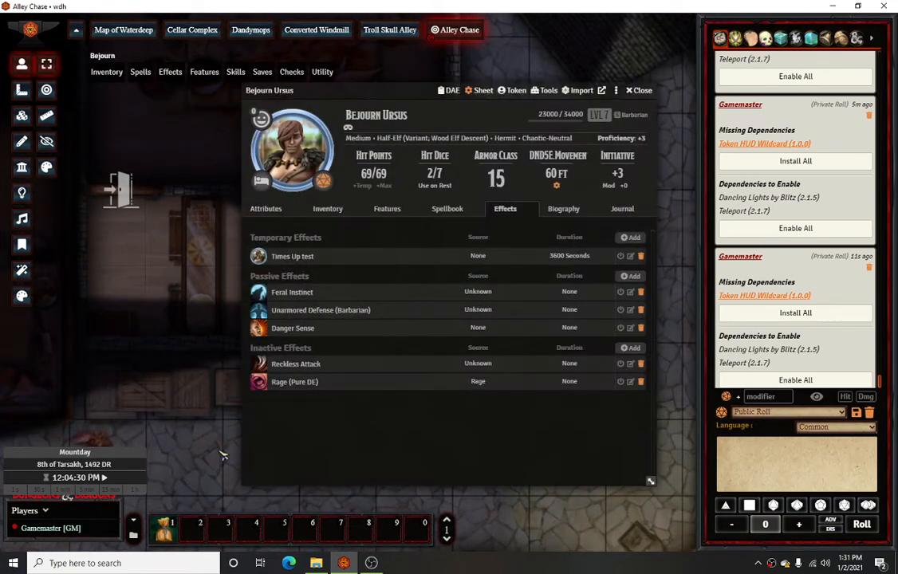
{"action": "left_click", "coordinate": [643, 89]}
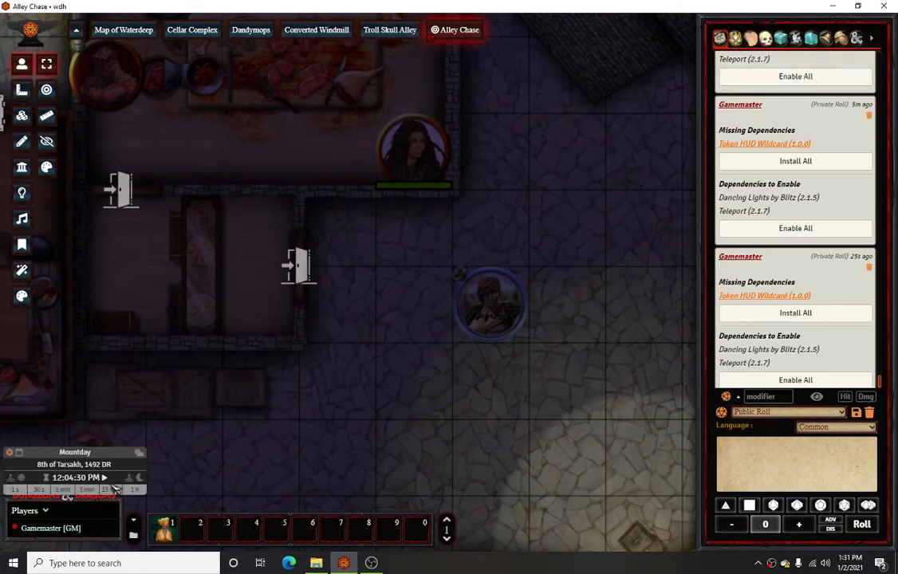
Advance the game clock by one minute and two hours, and move the barbarian's token beside the crates
{"action": "left_click", "coordinate": [66, 490]}
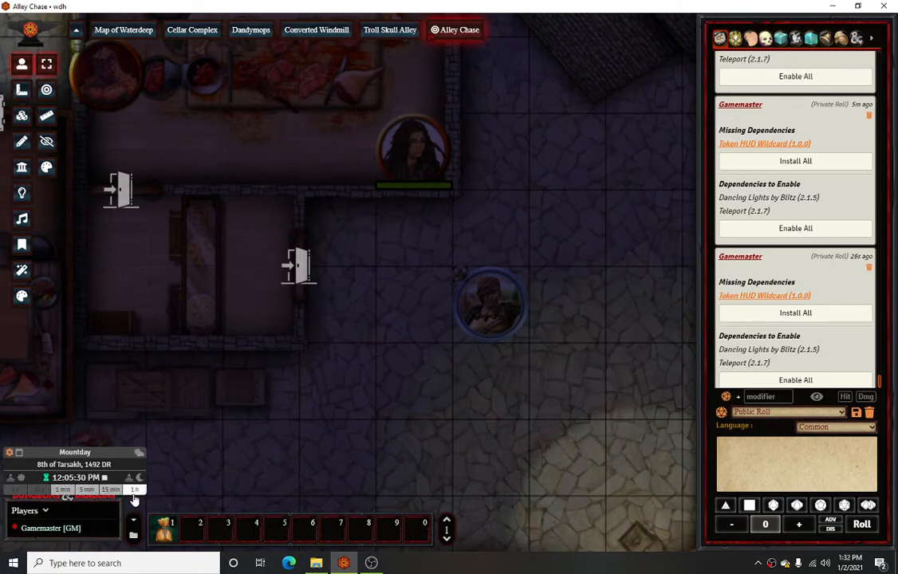
{"action": "left_click_drag", "start_coordinate": [504, 318], "coordinate": [212, 482]}
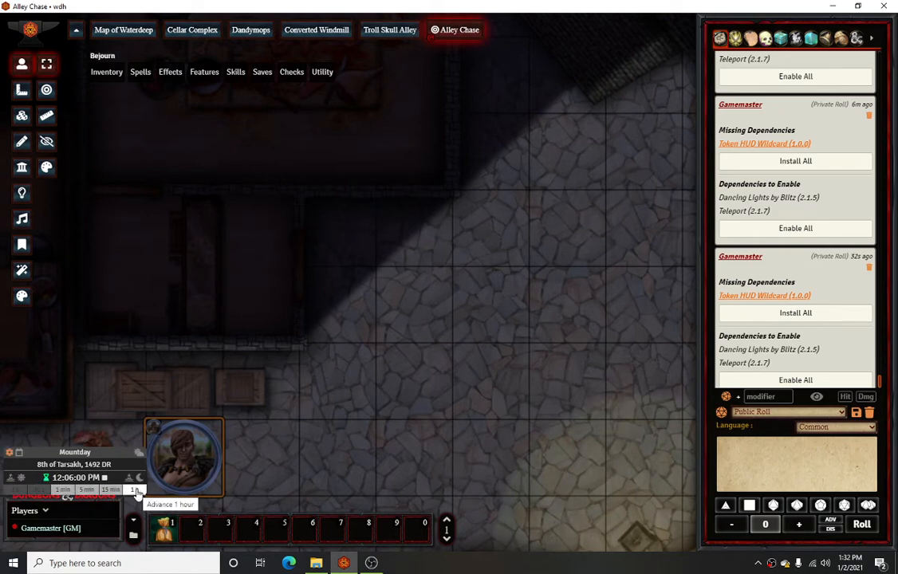
{"action": "left_click", "coordinate": [137, 491]}
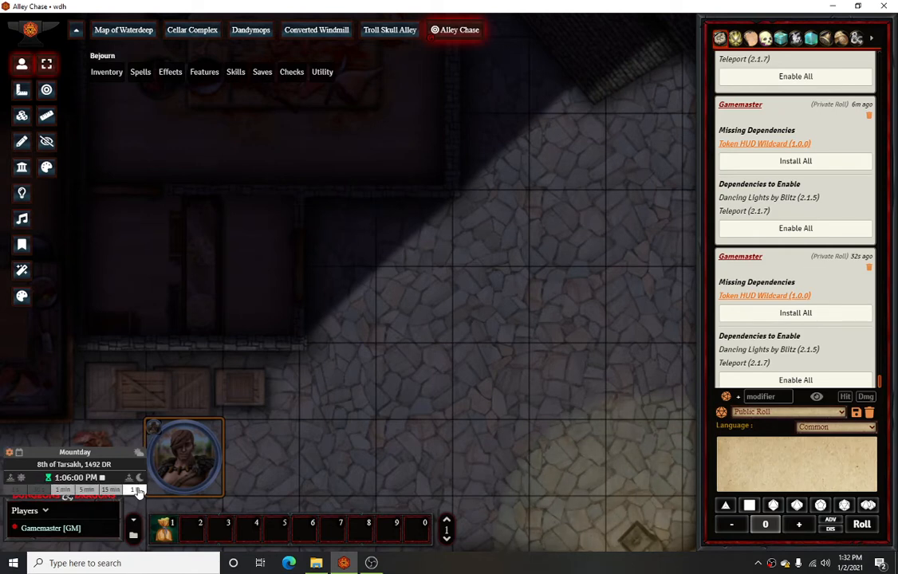
{"action": "left_click", "coordinate": [136, 490]}
Clear the Times Up test effect's duration in seconds, set its start time to 20600 and submit the changes
{"action": "left_click", "coordinate": [174, 465]}
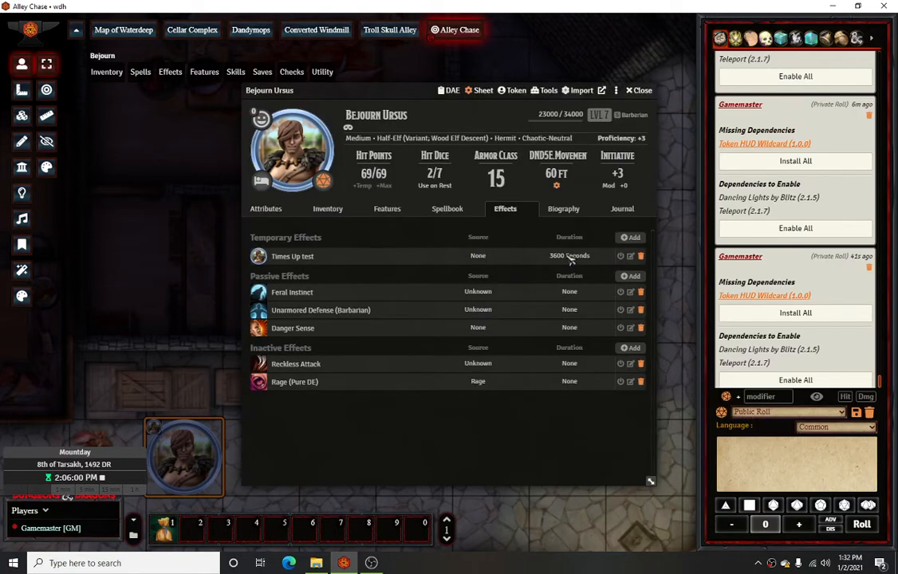
{"action": "left_click", "coordinate": [630, 256]}
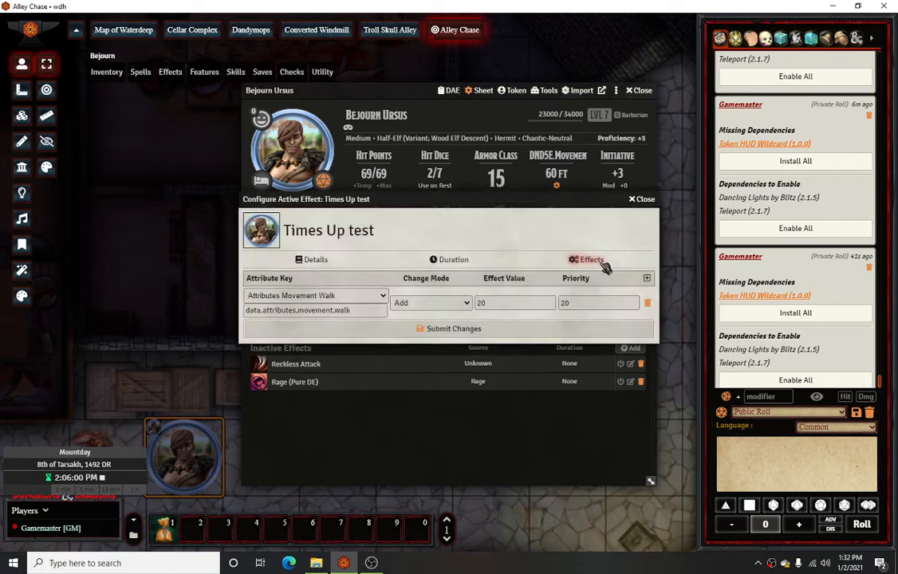
{"action": "left_click", "coordinate": [452, 259]}
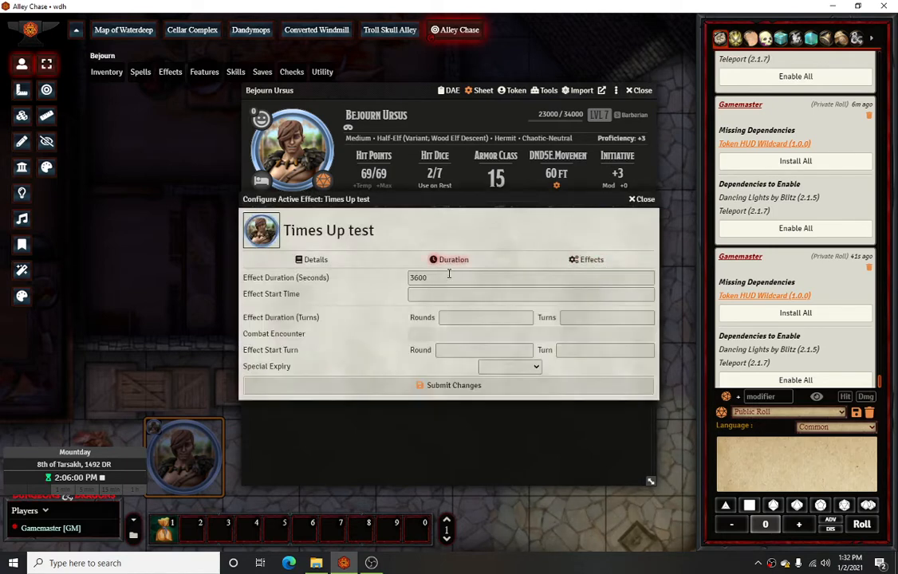
{"action": "left_click_drag", "start_coordinate": [449, 274], "coordinate": [319, 278]}
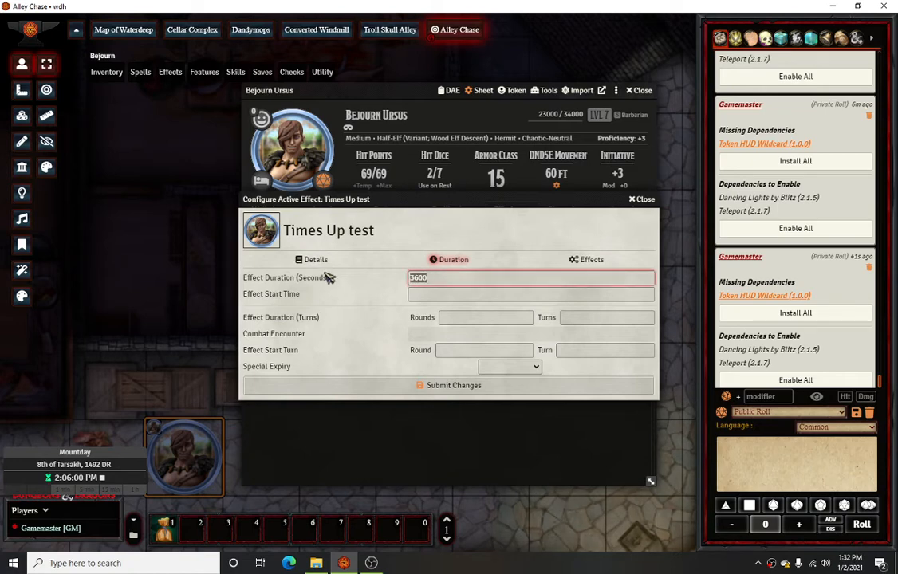
{"action": "key", "text": "BackSpace"}
{"action": "left_click", "coordinate": [437, 294]}
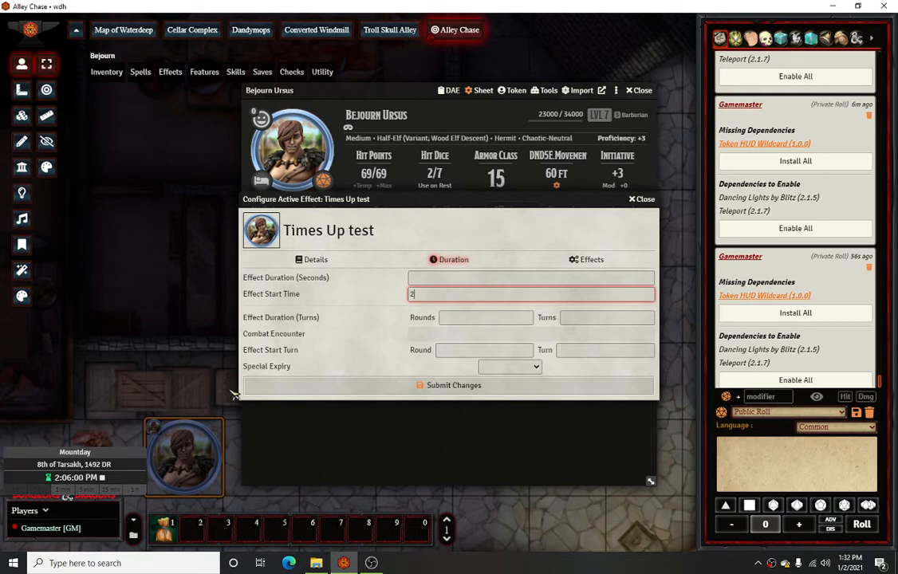
{"action": "type", "text": "206"}
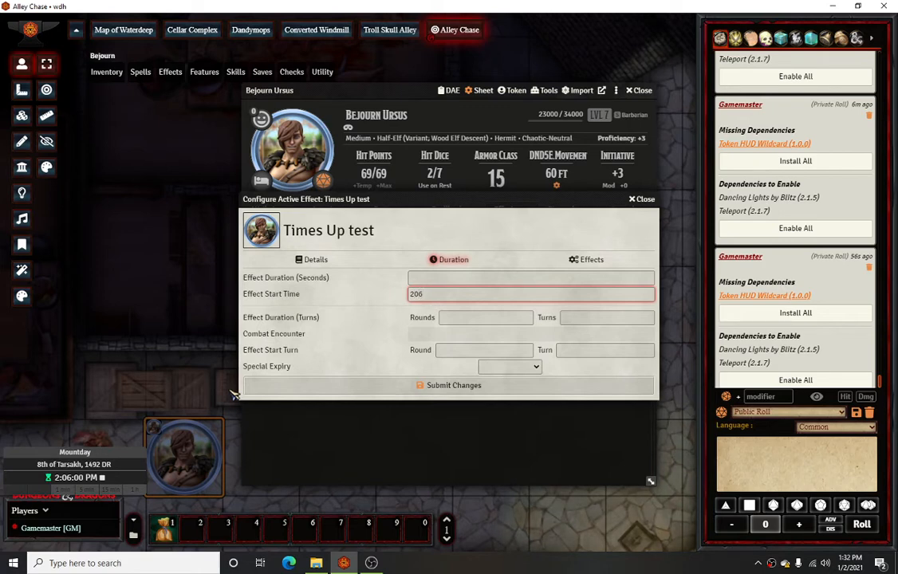
{"action": "type", "text": "00"}
{"action": "left_click", "coordinate": [382, 274]}
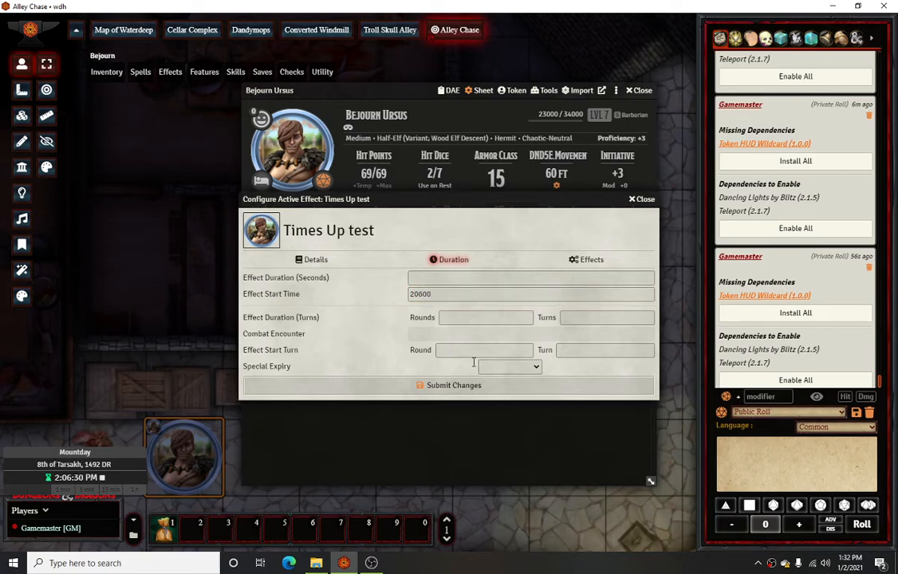
{"action": "left_click", "coordinate": [473, 386]}
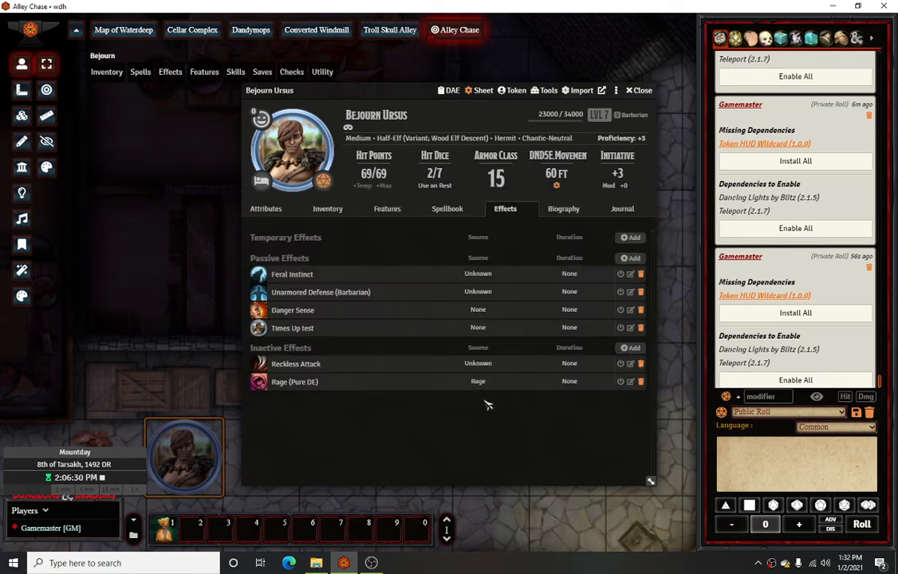
Compare the duration settings of the Rage (Pure DE) and Times Up test effects, closing each configuration unchanged
{"action": "mouse_move", "coordinate": [70, 490]}
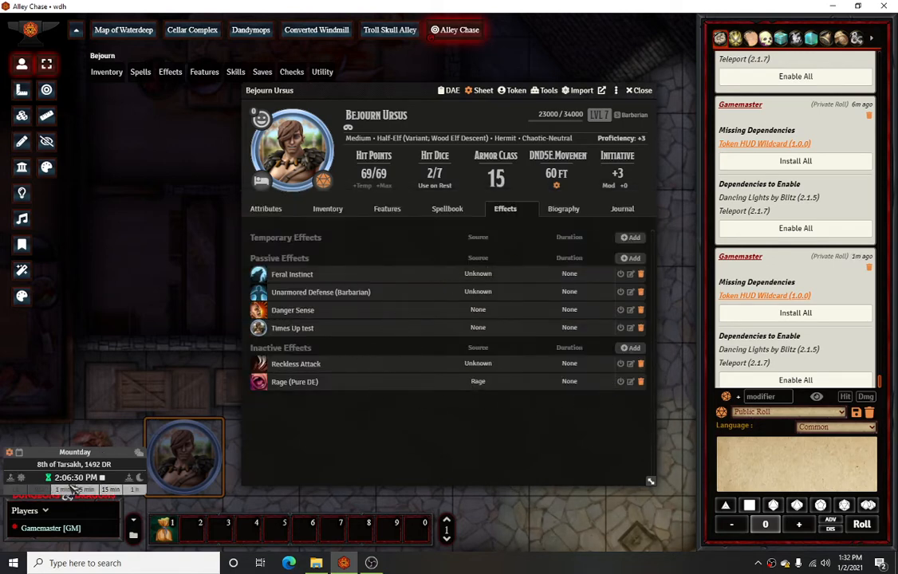
{"action": "left_click", "coordinate": [631, 383]}
{"action": "left_click", "coordinate": [449, 258]}
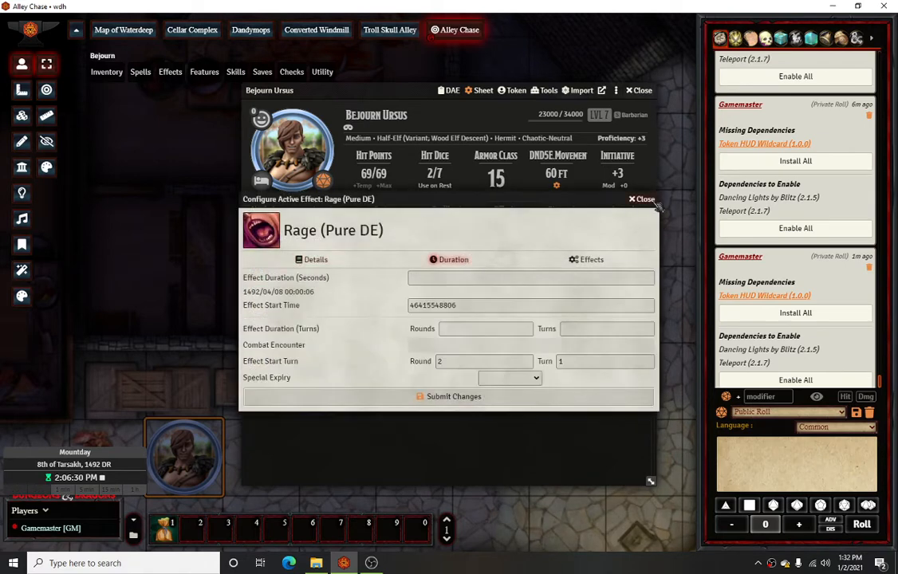
{"action": "left_click", "coordinate": [646, 200]}
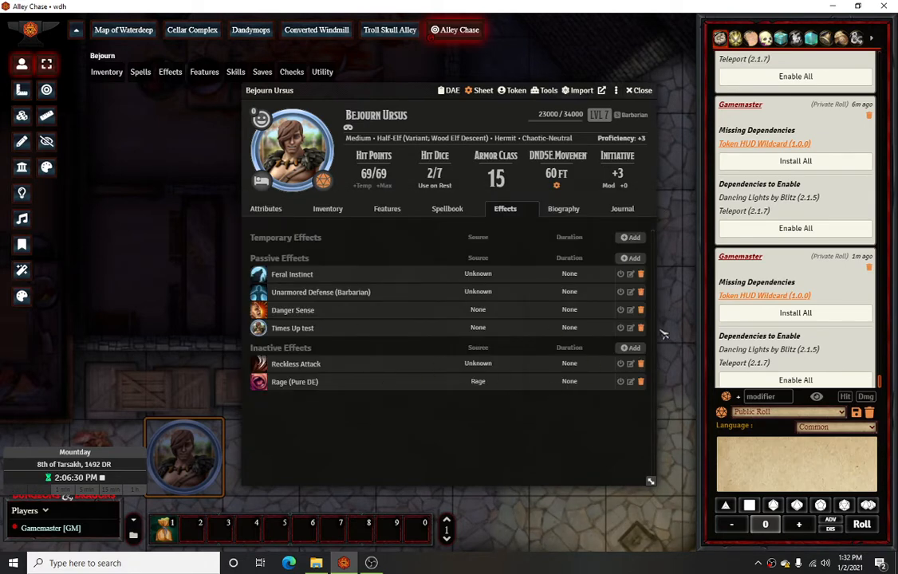
{"action": "left_click", "coordinate": [630, 328]}
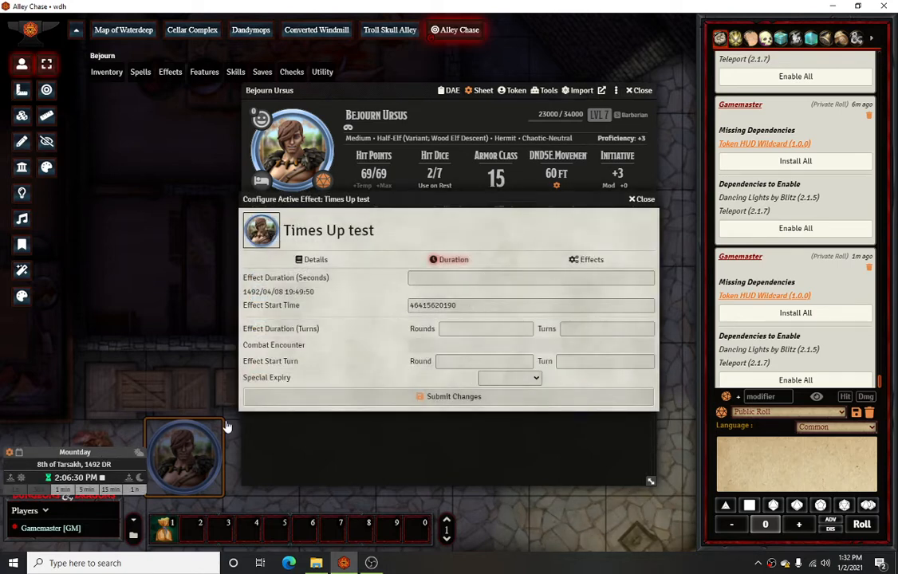
{"action": "left_click_drag", "start_coordinate": [477, 306], "coordinate": [244, 319]}
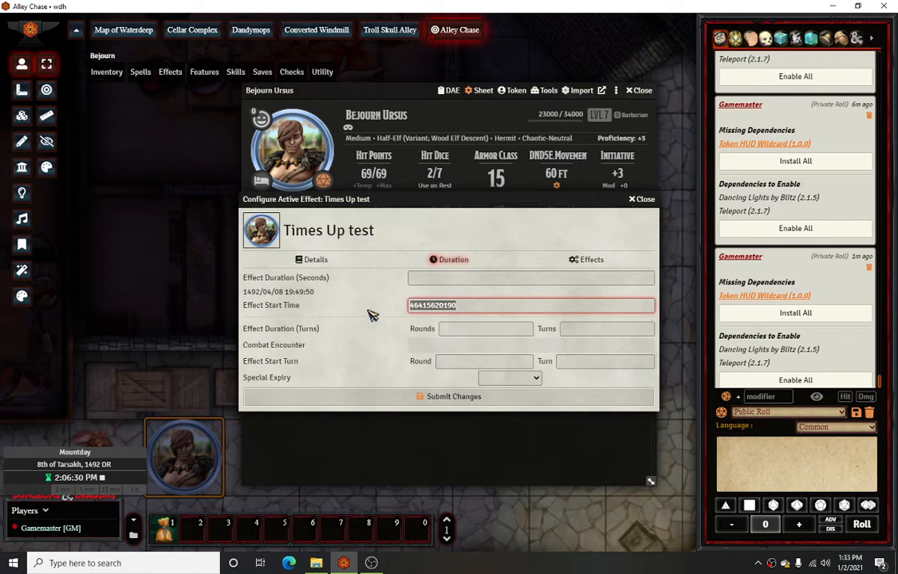
{"action": "left_click", "coordinate": [643, 200]}
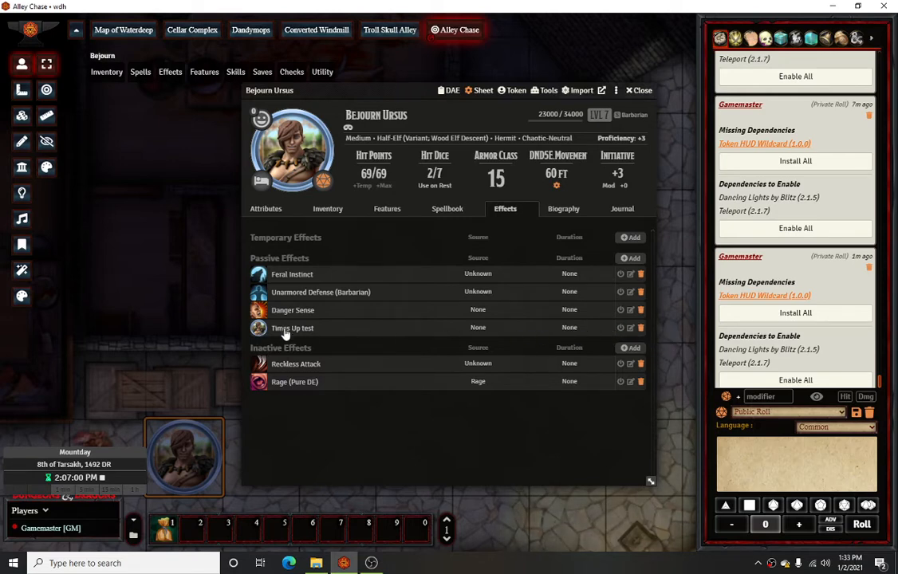
{"action": "left_click", "coordinate": [437, 210]}
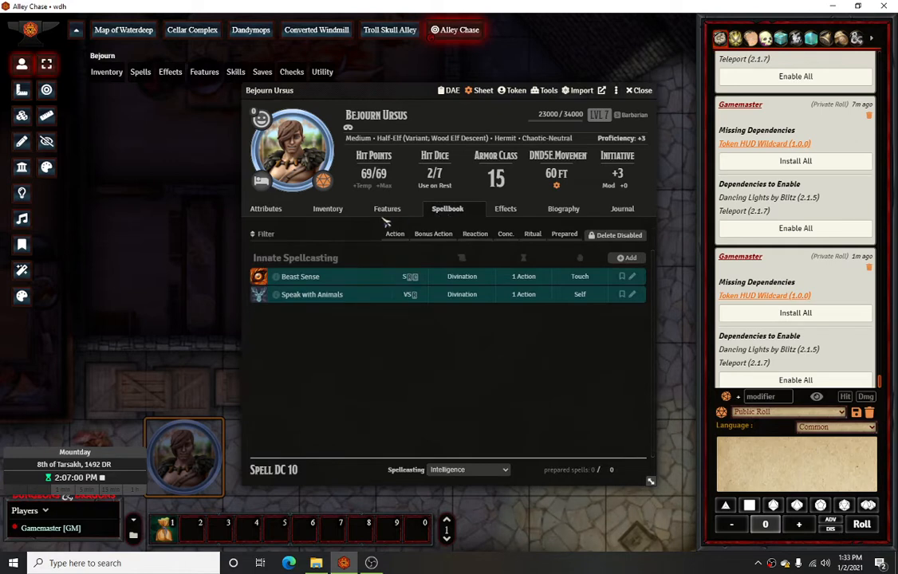
{"action": "left_click", "coordinate": [387, 210]}
{"action": "left_click", "coordinate": [448, 211]}
{"action": "left_click", "coordinate": [507, 210]}
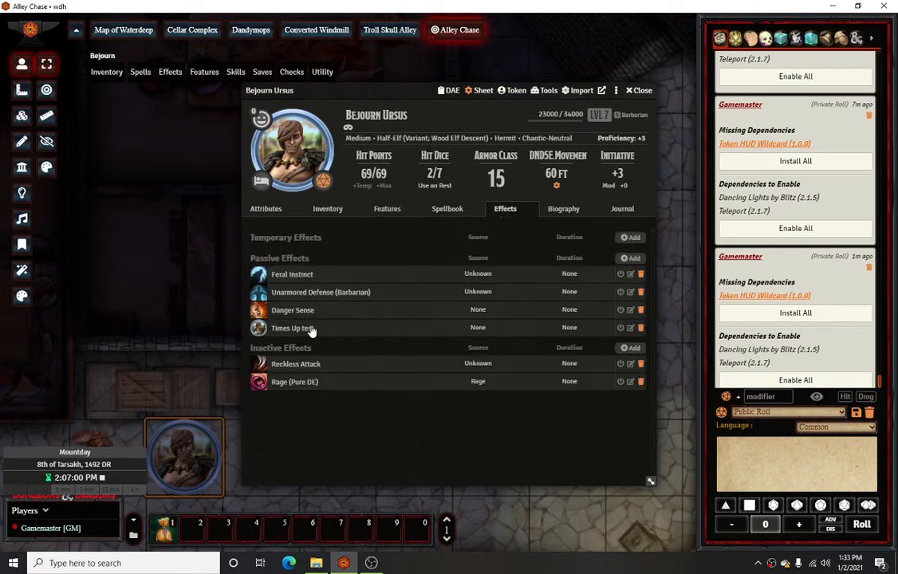
Add a new active effect labelled Test to the barbarian through DAE and set its duration to 60 seconds
{"action": "left_click", "coordinate": [446, 90]}
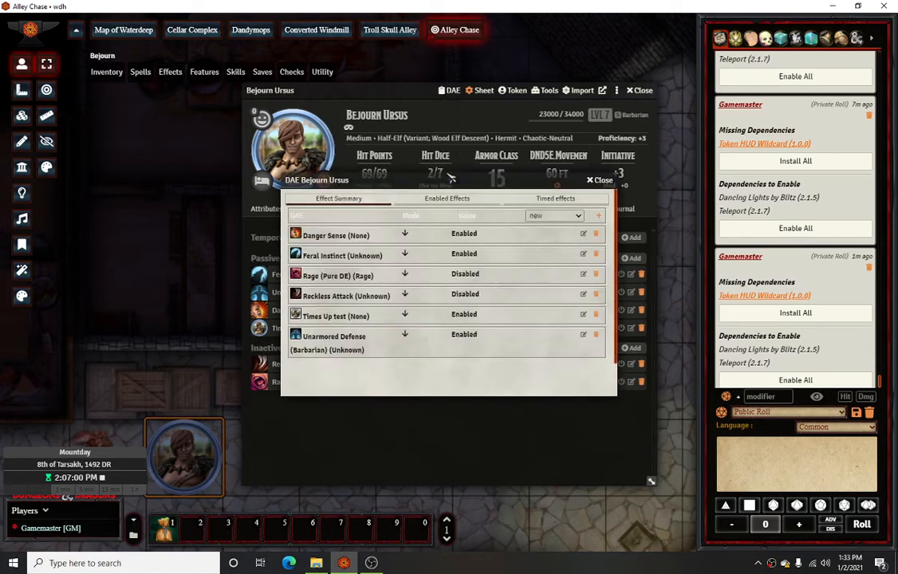
{"action": "left_click", "coordinate": [598, 215]}
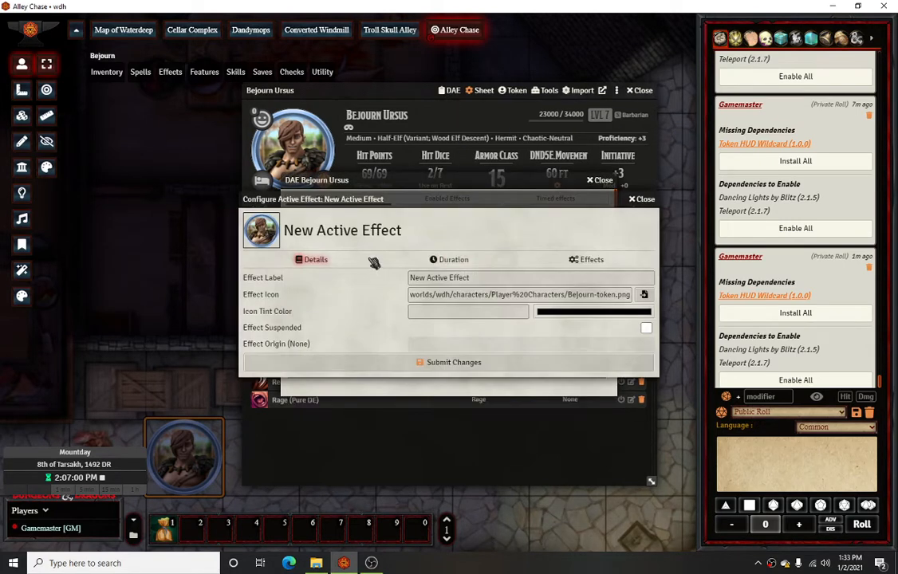
{"action": "triple_click", "coordinate": [479, 277]}
{"action": "type", "text": "Test"}
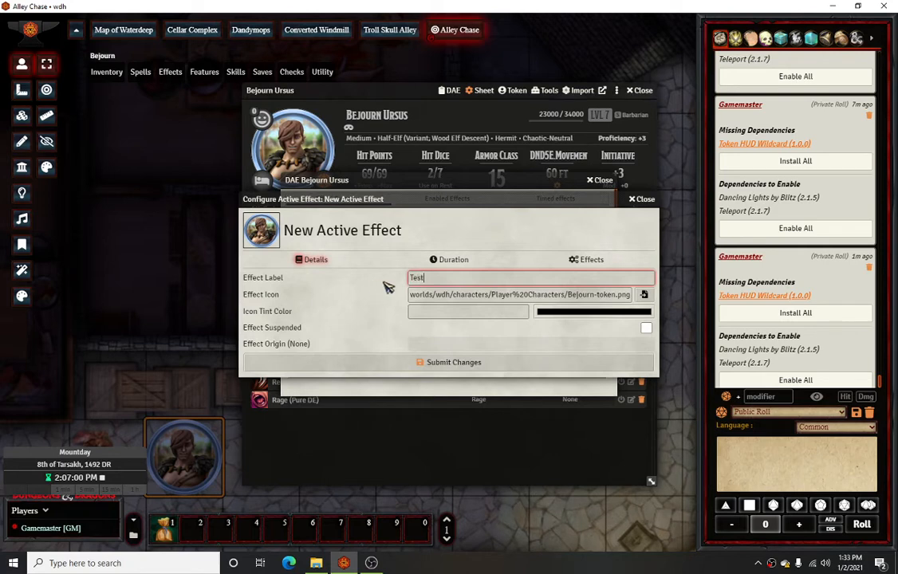
{"action": "left_click", "coordinate": [451, 259]}
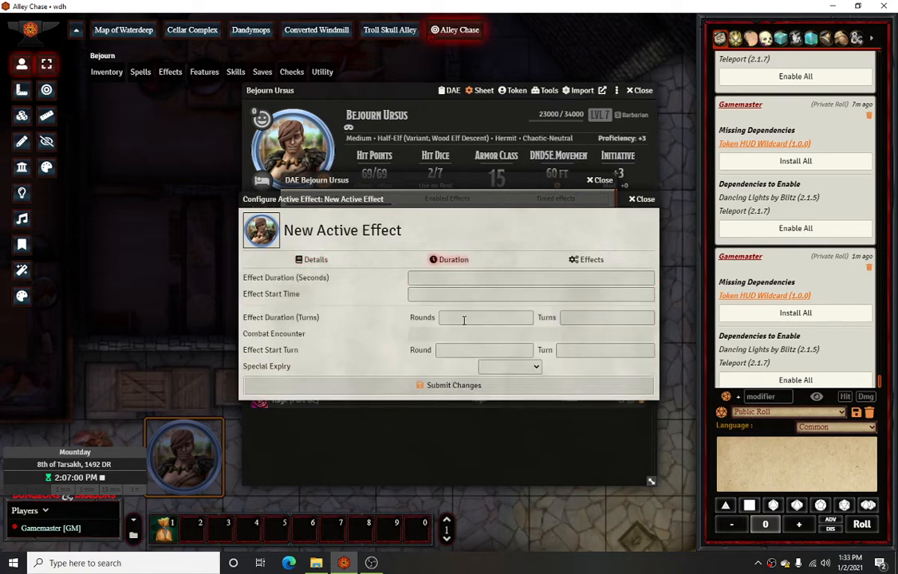
{"action": "left_click", "coordinate": [464, 320]}
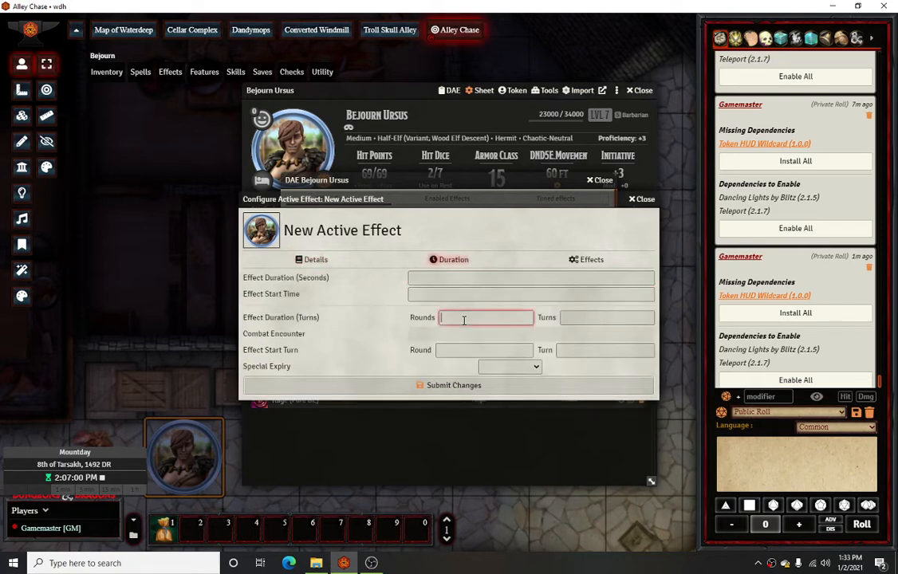
{"action": "left_click", "coordinate": [433, 279]}
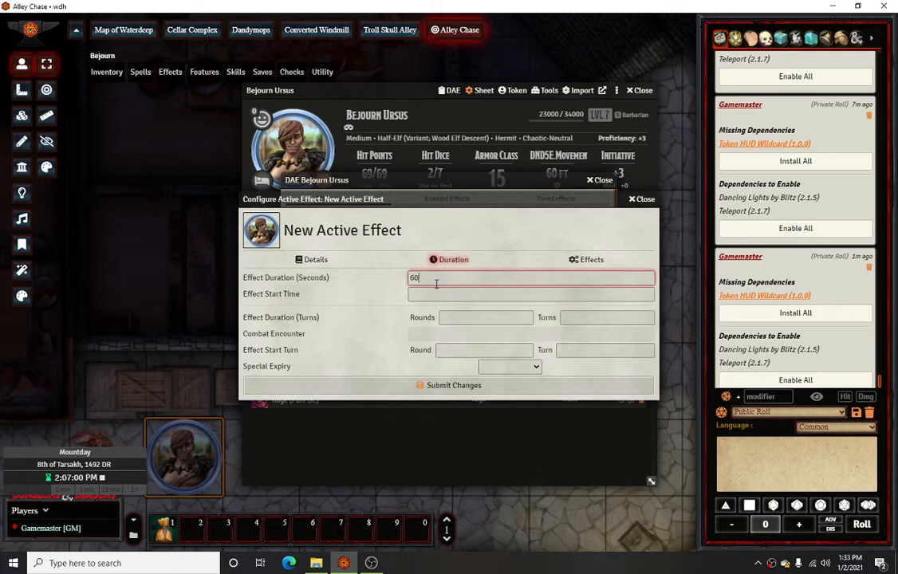
Try to add an attribute change to the Test effect, leaving the default key in Add mode, with value 100, and submit it
{"action": "left_click", "coordinate": [594, 260]}
{"action": "left_click", "coordinate": [648, 278]}
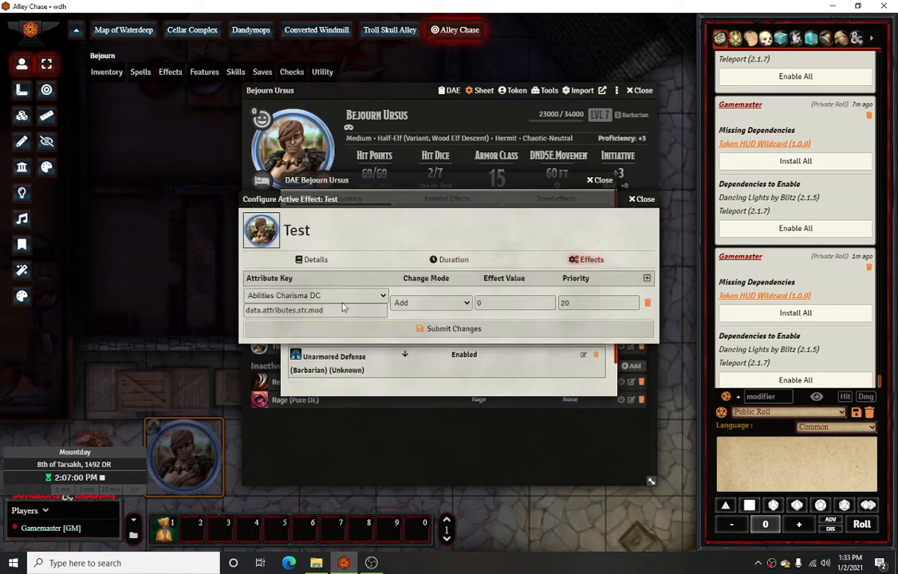
{"action": "left_click", "coordinate": [343, 295]}
{"action": "scroll", "coordinate": [335, 382], "scroll_direction": "down", "scroll_amount": 10}
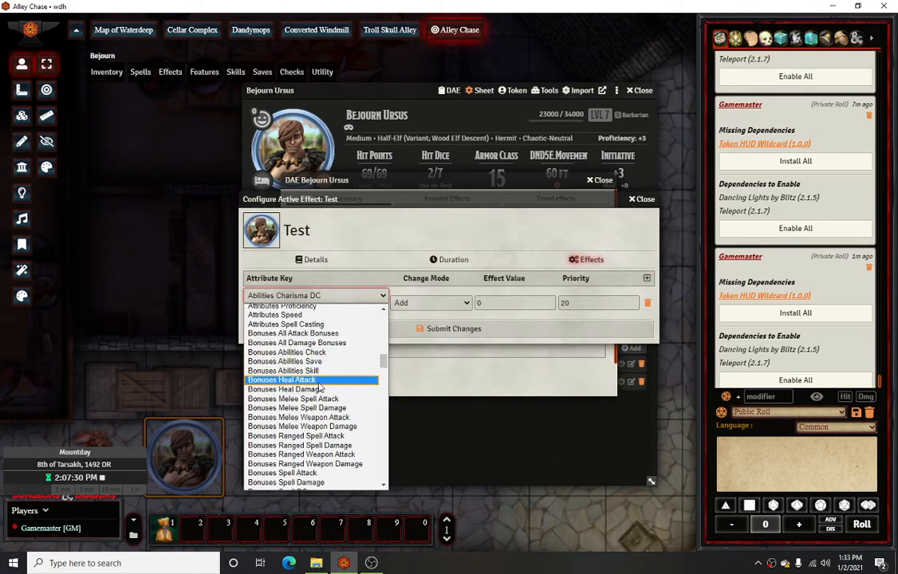
{"action": "scroll", "coordinate": [343, 409], "scroll_direction": "down", "scroll_amount": 10}
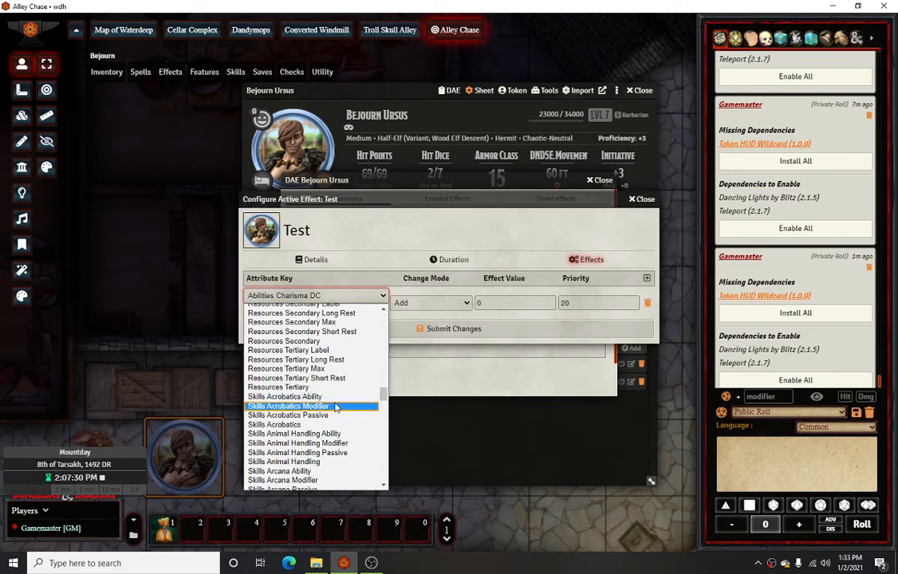
{"action": "scroll", "coordinate": [336, 408], "scroll_direction": "up", "scroll_amount": 10}
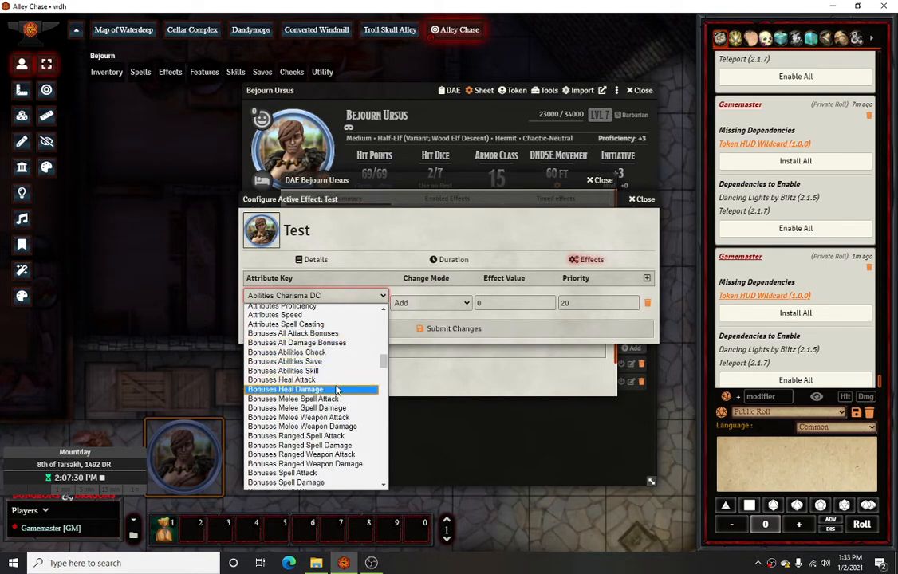
{"action": "scroll", "coordinate": [336, 390], "scroll_direction": "up", "scroll_amount": 5}
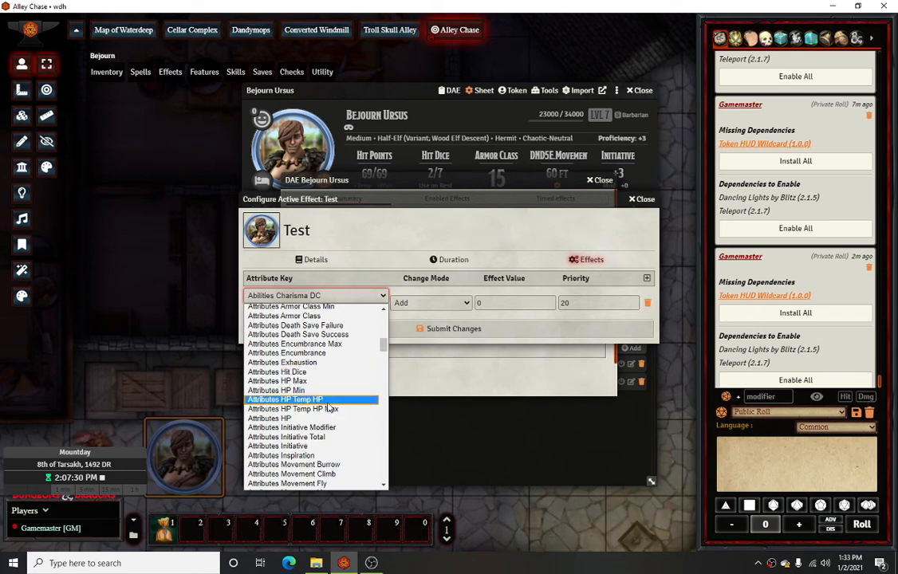
{"action": "key", "text": "Escape"}
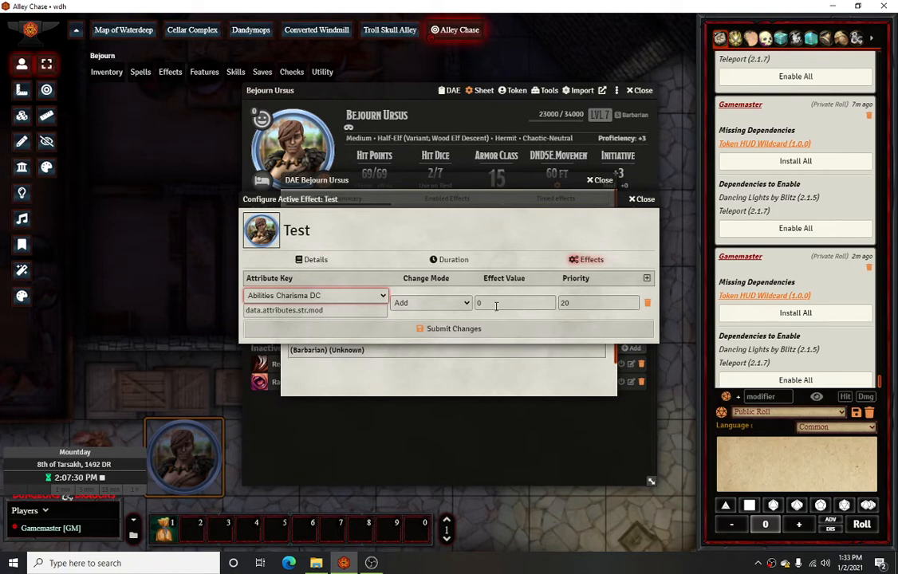
{"action": "left_click", "coordinate": [496, 305]}
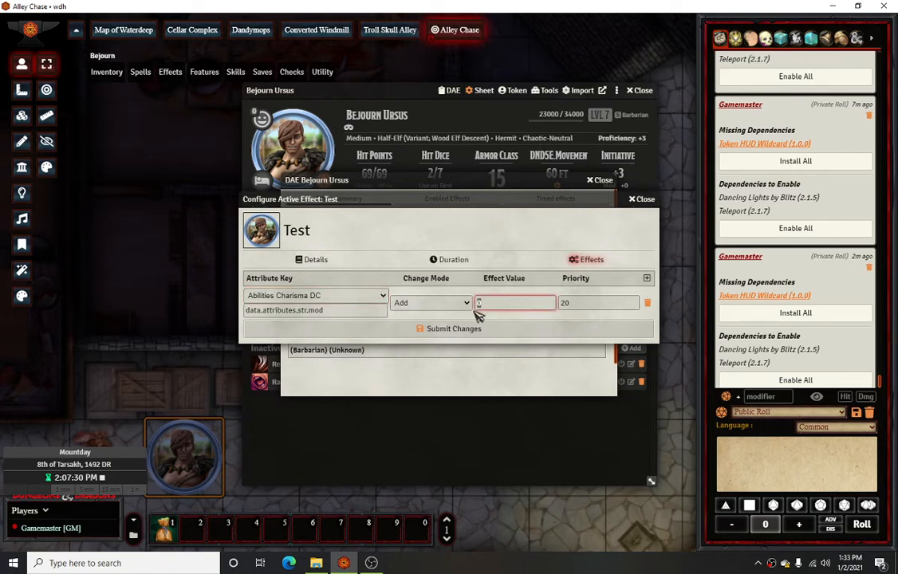
{"action": "type", "text": "100"}
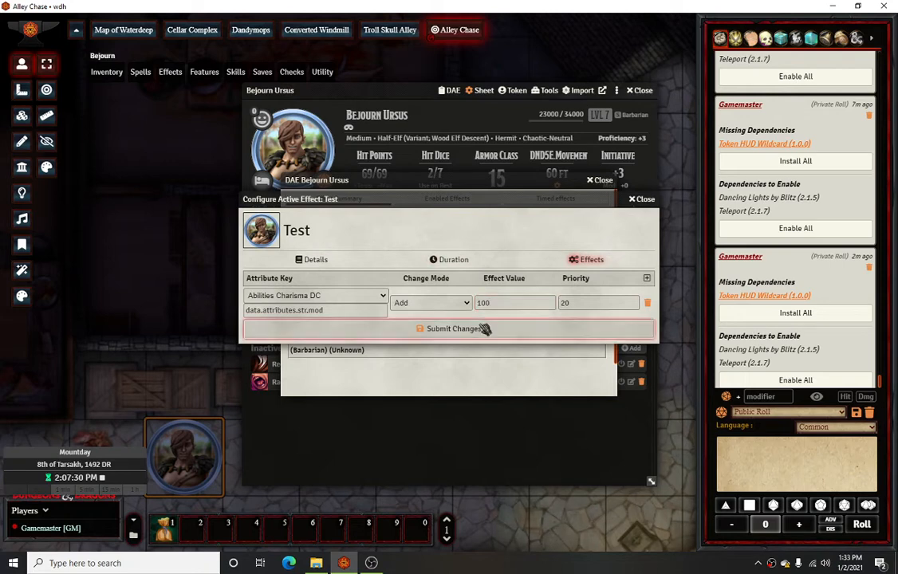
{"action": "left_click", "coordinate": [482, 329]}
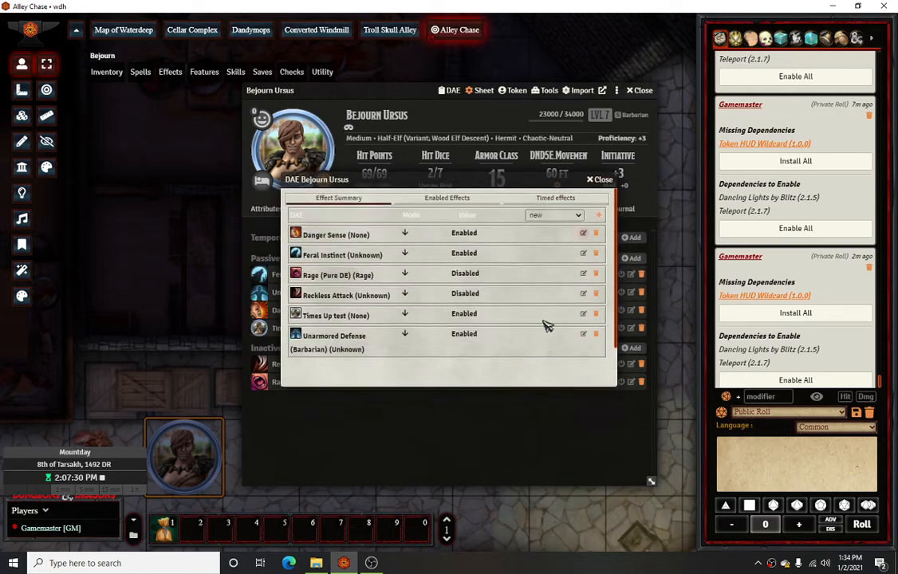
Return from the DAE effect list to the character sheet's effects and delete the Times Up test effect
{"action": "left_click", "coordinate": [412, 452]}
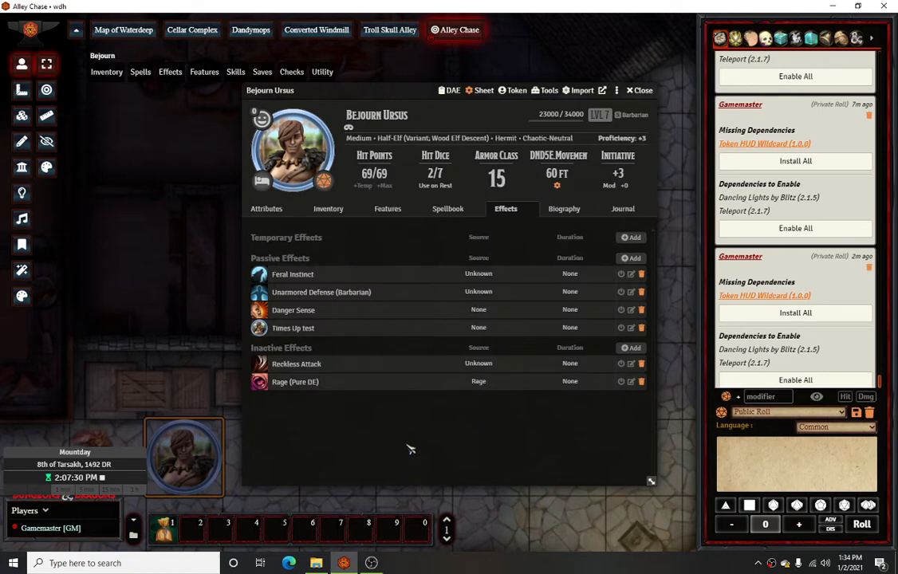
{"action": "left_click", "coordinate": [564, 209]}
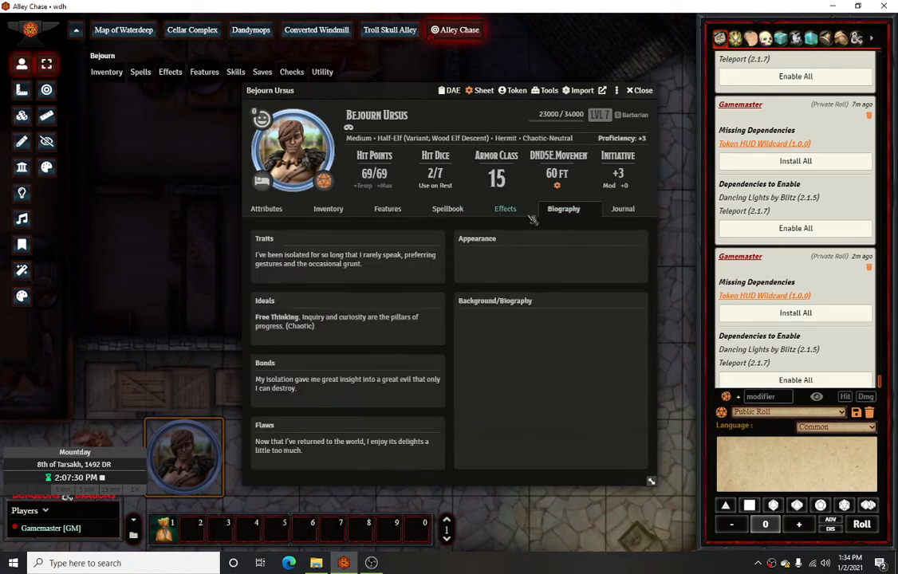
{"action": "left_click", "coordinate": [504, 209]}
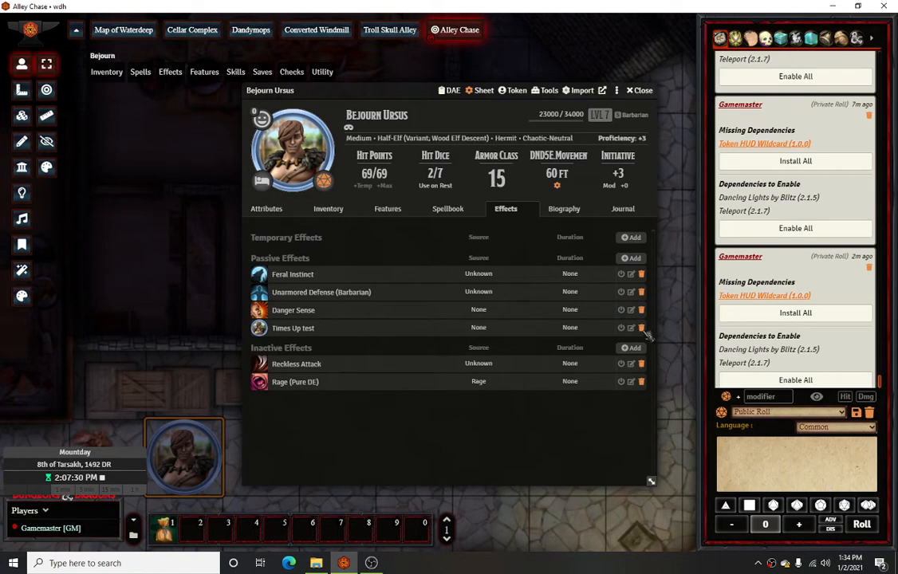
Create another DAE active effect labelled Test on the barbarian with a duration of 60 seconds
{"action": "left_click", "coordinate": [449, 90]}
{"action": "left_click", "coordinate": [598, 216]}
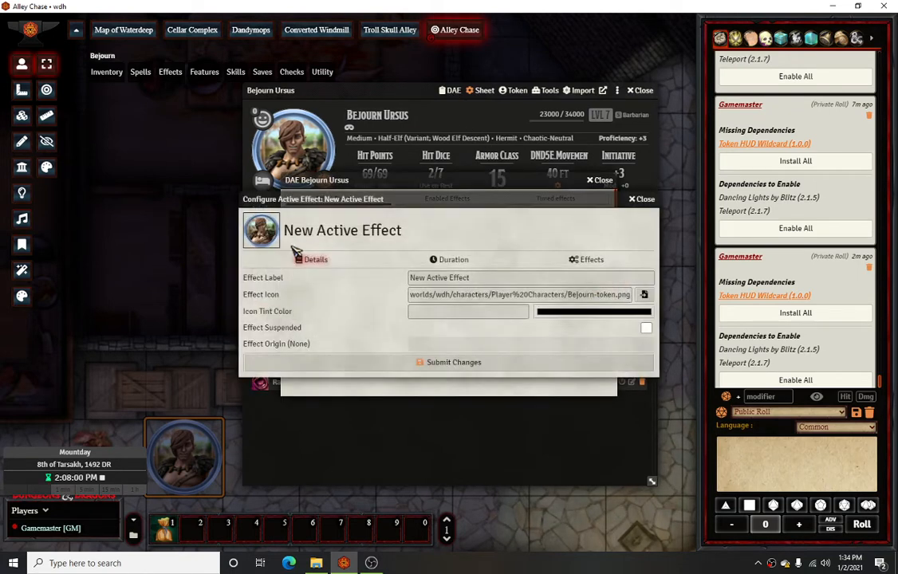
{"action": "type", "text": "Test"}
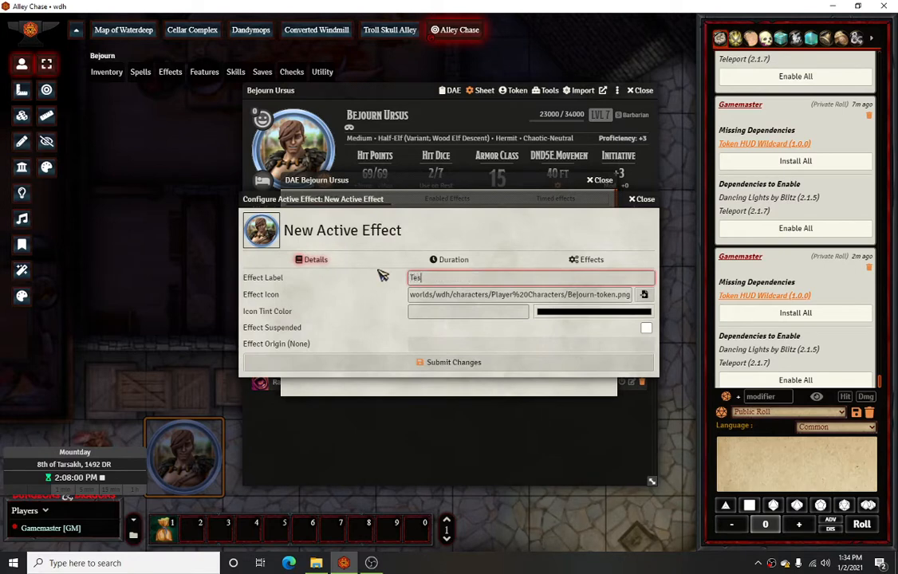
{"action": "left_click", "coordinate": [477, 262]}
{"action": "left_click", "coordinate": [460, 278]}
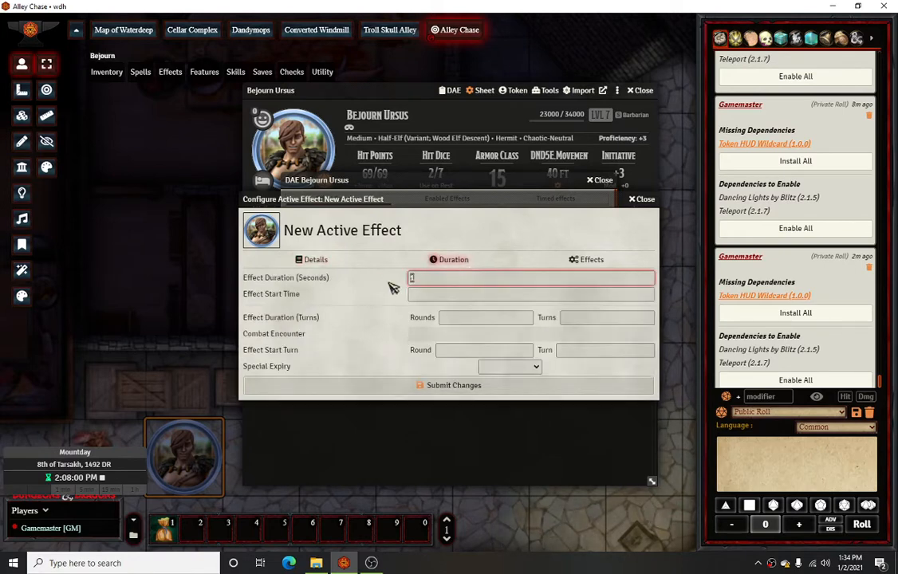
Add an Attributes Movement Walk change to the Test effect in Add mode with value 100 and submit the changes
{"action": "left_click", "coordinate": [594, 260]}
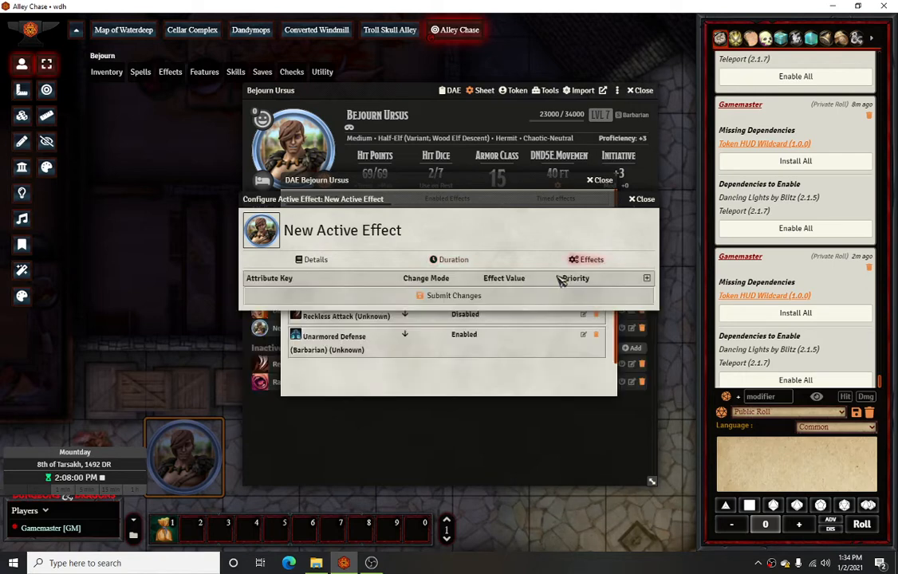
{"action": "left_click", "coordinate": [647, 278]}
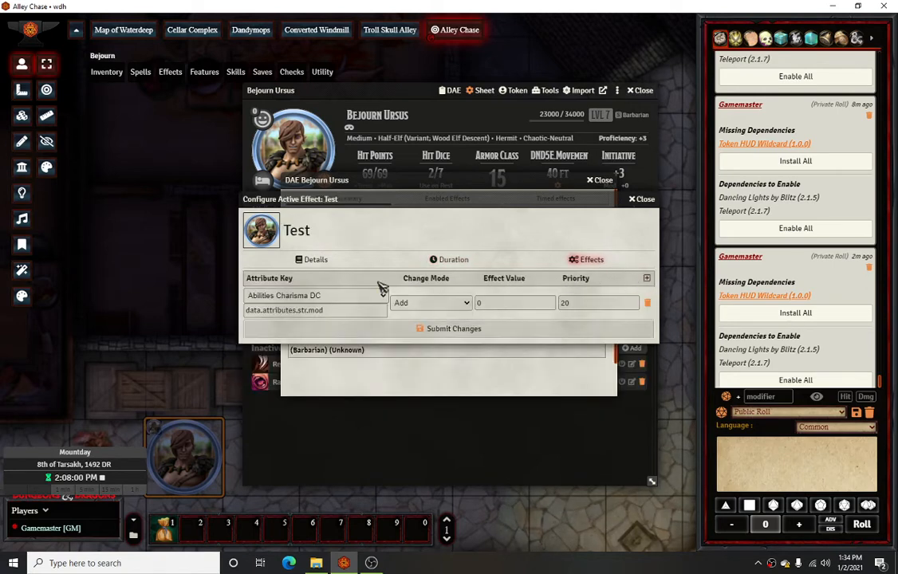
{"action": "left_click", "coordinate": [351, 295]}
{"action": "scroll", "coordinate": [335, 359], "scroll_direction": "down", "scroll_amount": 3}
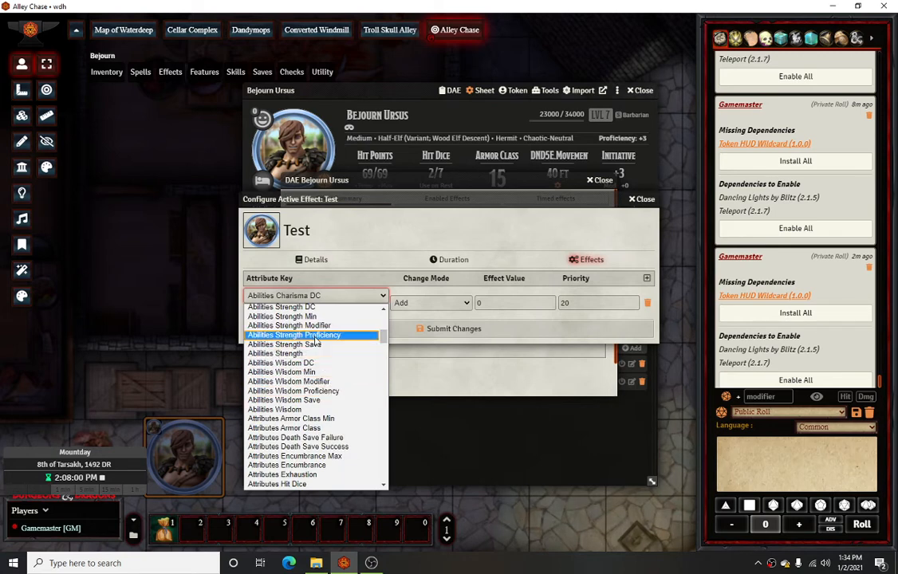
{"action": "scroll", "coordinate": [320, 429], "scroll_direction": "down", "scroll_amount": 6}
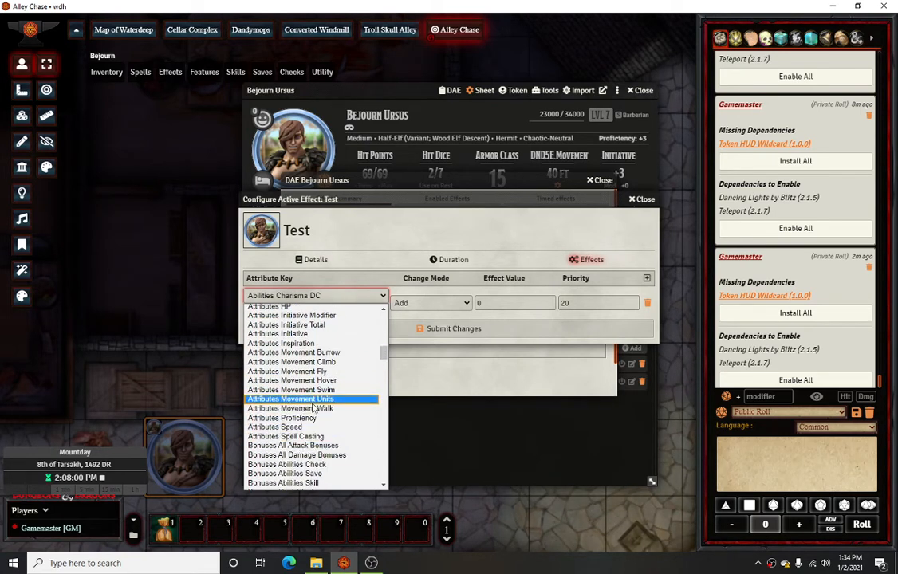
{"action": "left_click", "coordinate": [314, 408]}
{"action": "key", "text": "Tab"}
{"action": "key", "text": "Tab"}
{"action": "type", "text": "1"}
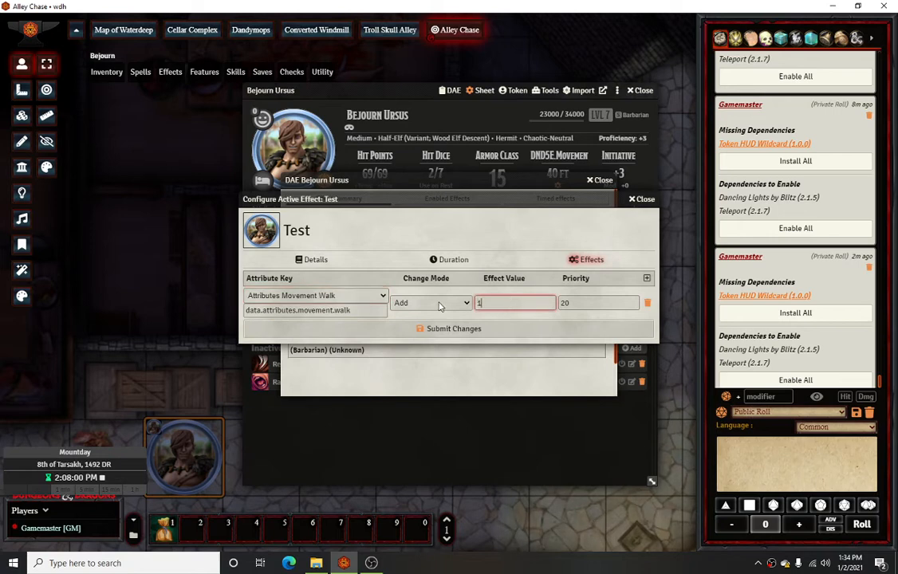
{"action": "left_click", "coordinate": [472, 328]}
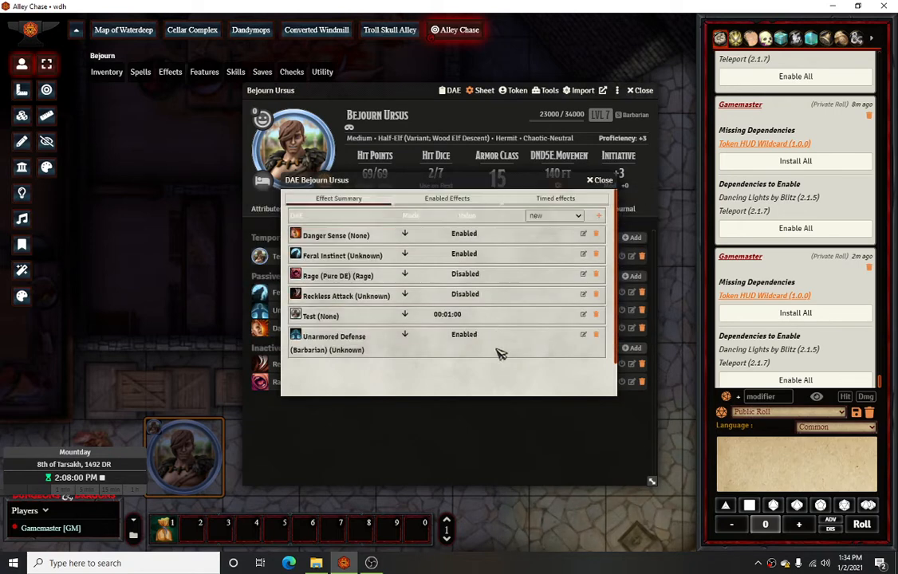
Close the DAE effect list and advance the game clock by 1 minute to run out the Test effect's duration
{"action": "left_click", "coordinate": [600, 180]}
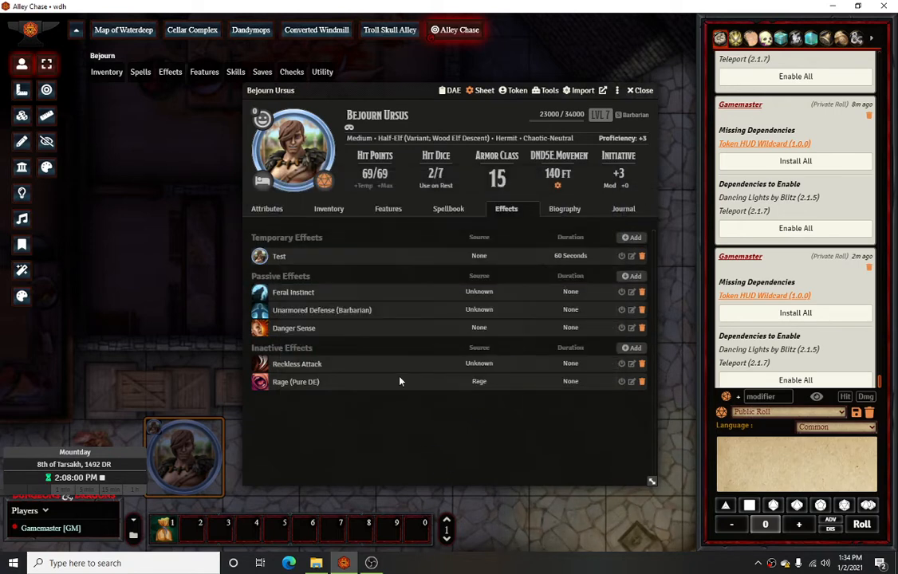
{"action": "left_click", "coordinate": [63, 490]}
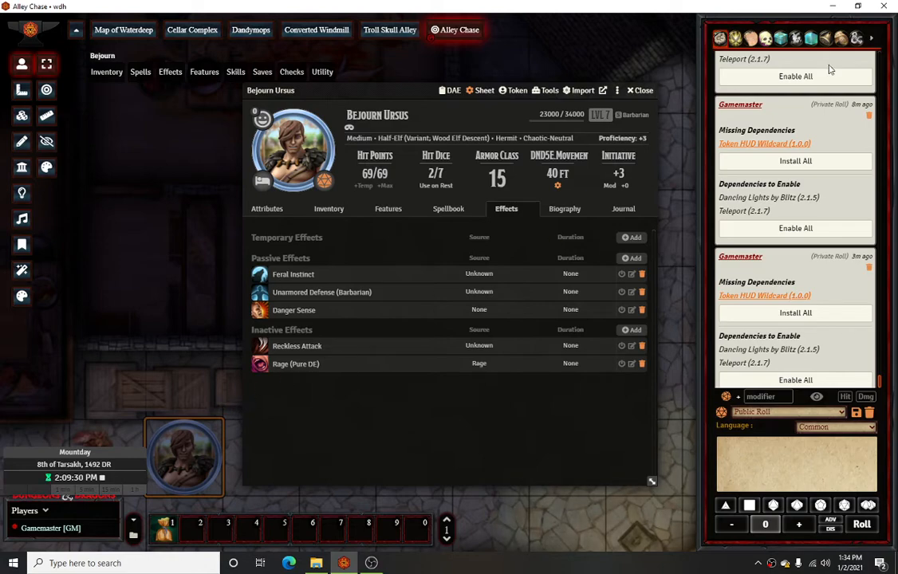
Disable the times-up module in the world's module management and save the module settings
{"action": "left_click", "coordinate": [855, 37]}
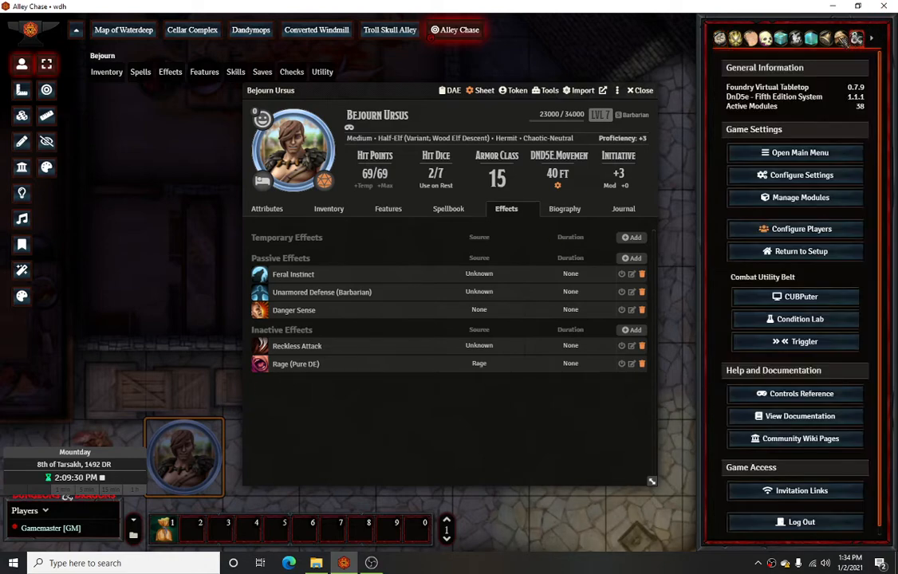
{"action": "left_click", "coordinate": [782, 177]}
{"action": "left_click", "coordinate": [798, 197]}
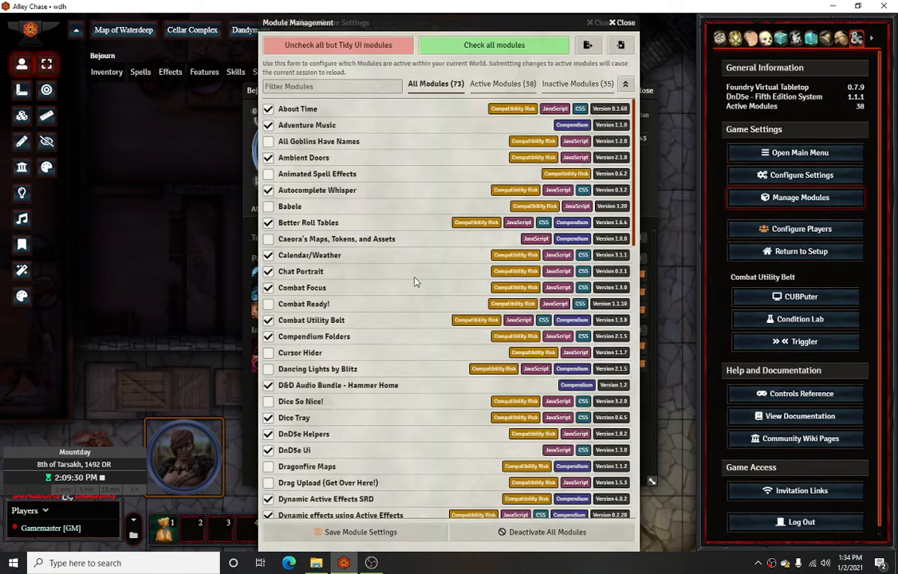
{"action": "scroll", "coordinate": [415, 281], "scroll_direction": "down", "scroll_amount": 5}
{"action": "scroll", "coordinate": [415, 280], "scroll_direction": "down", "scroll_amount": 3}
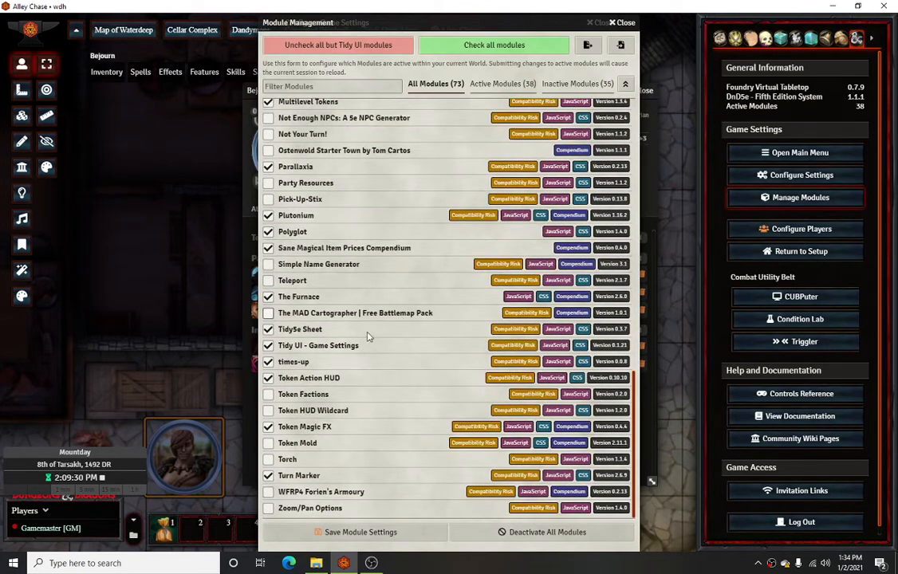
{"action": "left_click", "coordinate": [268, 363]}
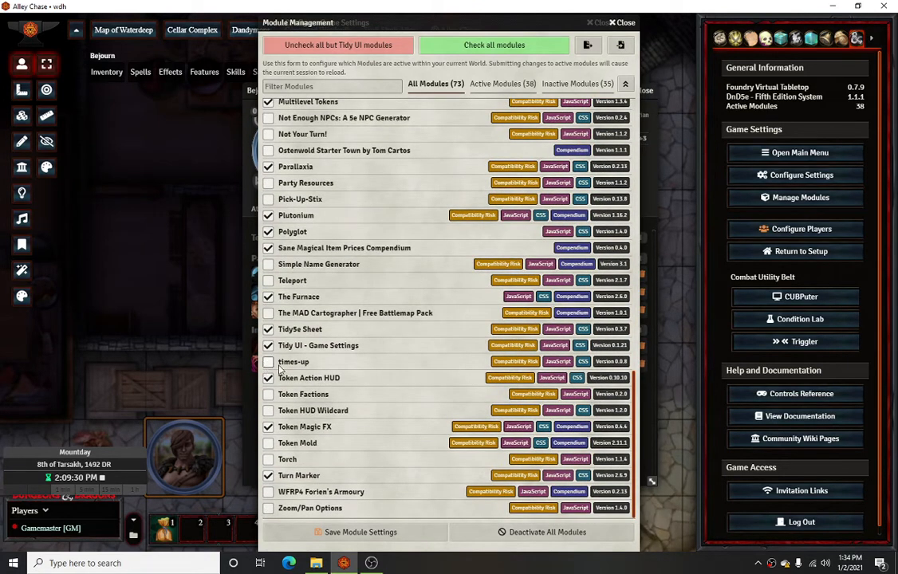
{"action": "left_click", "coordinate": [356, 536]}
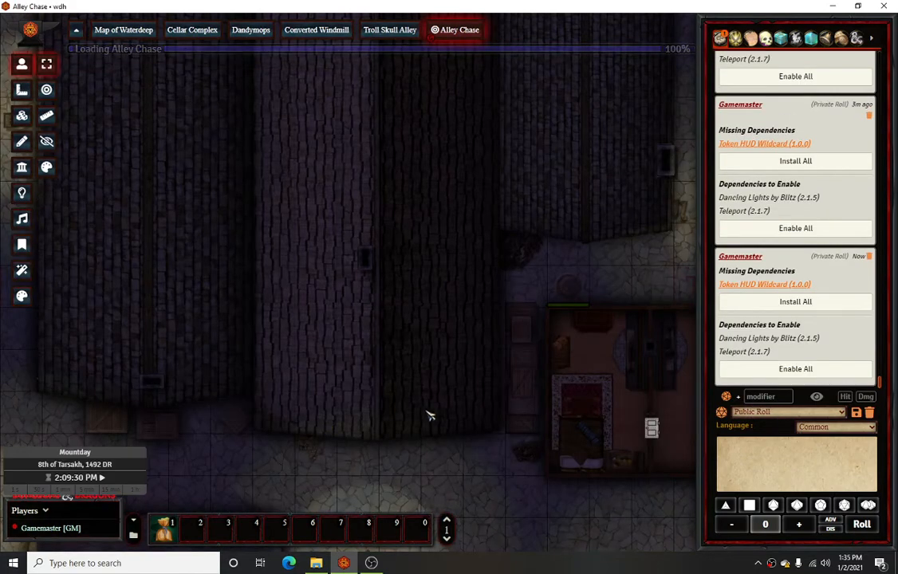
Locate the barbarian's token on the Alley Chase map and open its character sheet at the effects list
{"action": "scroll", "coordinate": [430, 416], "scroll_direction": "down", "scroll_amount": 5}
{"action": "left_click_drag", "start_coordinate": [618, 517], "coordinate": [455, 415]}
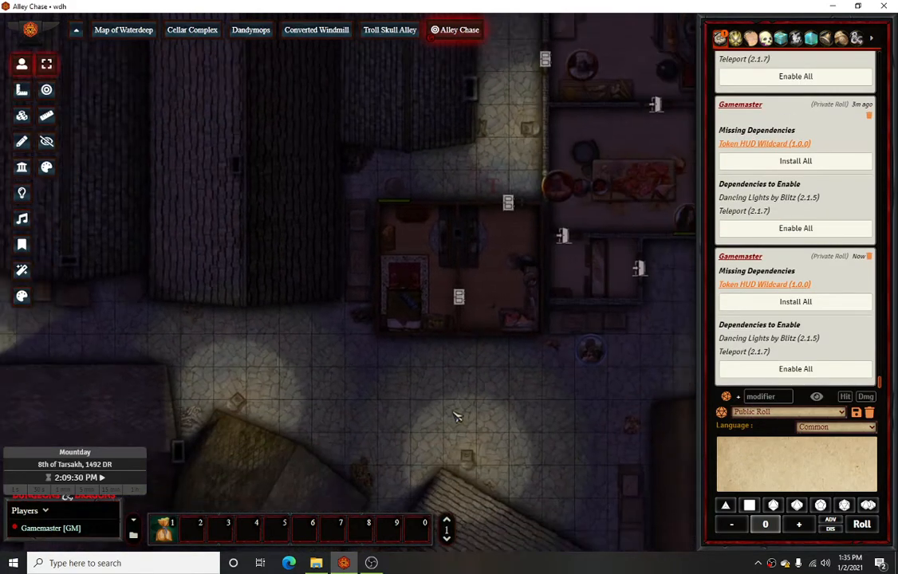
{"action": "scroll", "coordinate": [456, 415], "scroll_direction": "down", "scroll_amount": 3}
{"action": "left_click_drag", "start_coordinate": [554, 397], "coordinate": [390, 354]}
{"action": "double_click", "coordinate": [394, 300]}
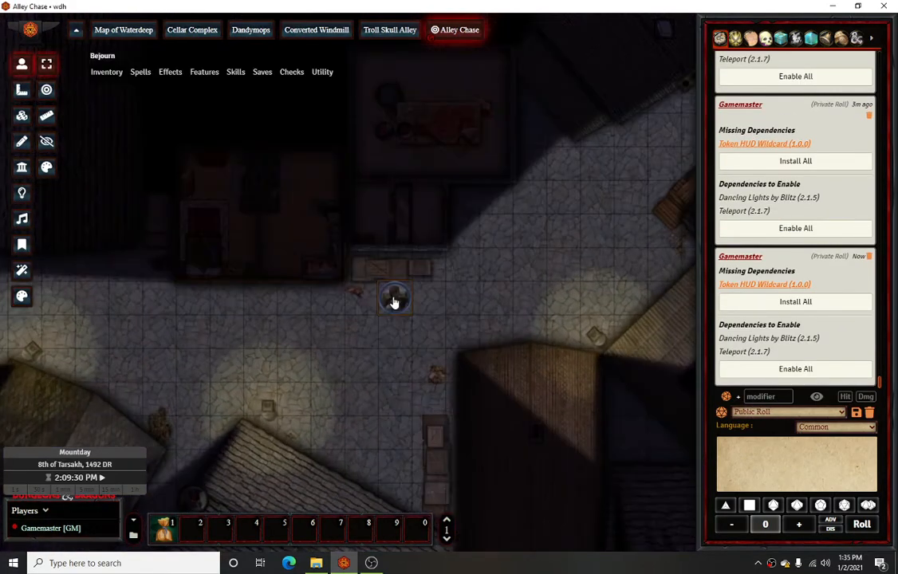
{"action": "left_click", "coordinate": [447, 209]}
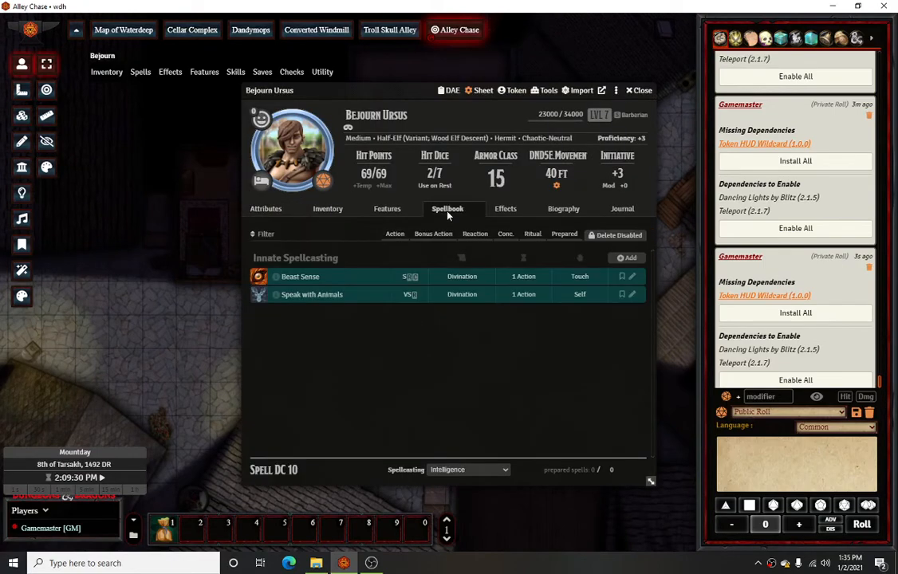
{"action": "left_click", "coordinate": [506, 210]}
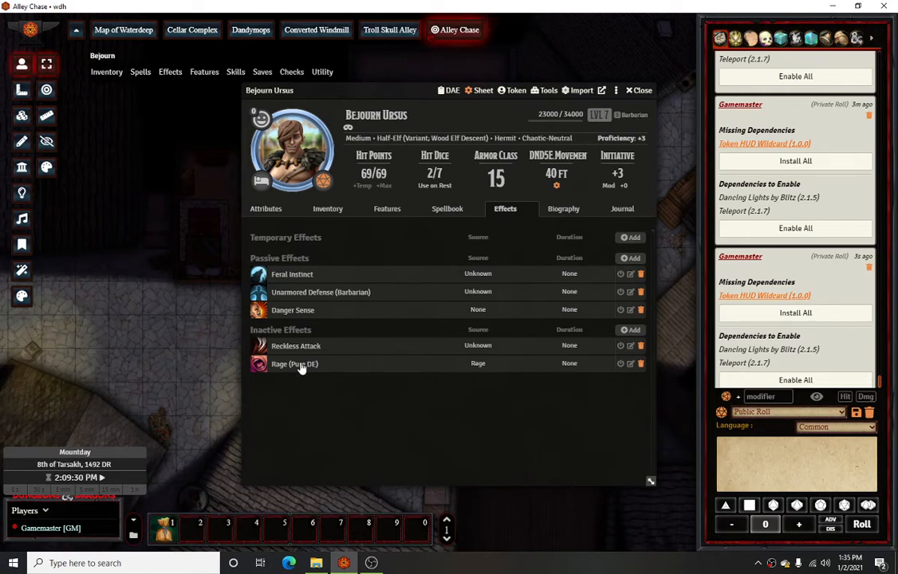
Review the duration settings and attribute changes of the inactive Rage (Pure DE) effect and close its configuration
{"action": "left_click", "coordinate": [630, 363]}
{"action": "left_click", "coordinate": [450, 261]}
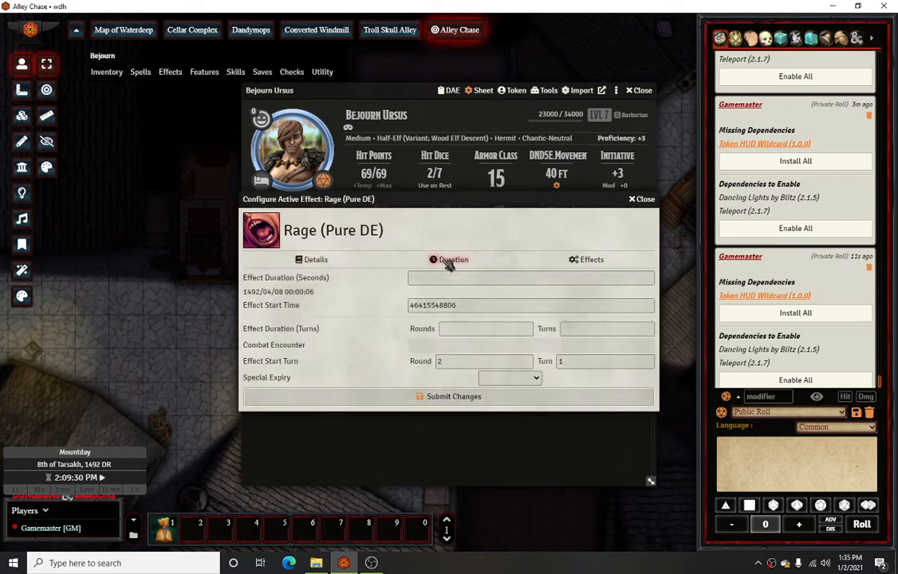
{"action": "left_click", "coordinate": [594, 259]}
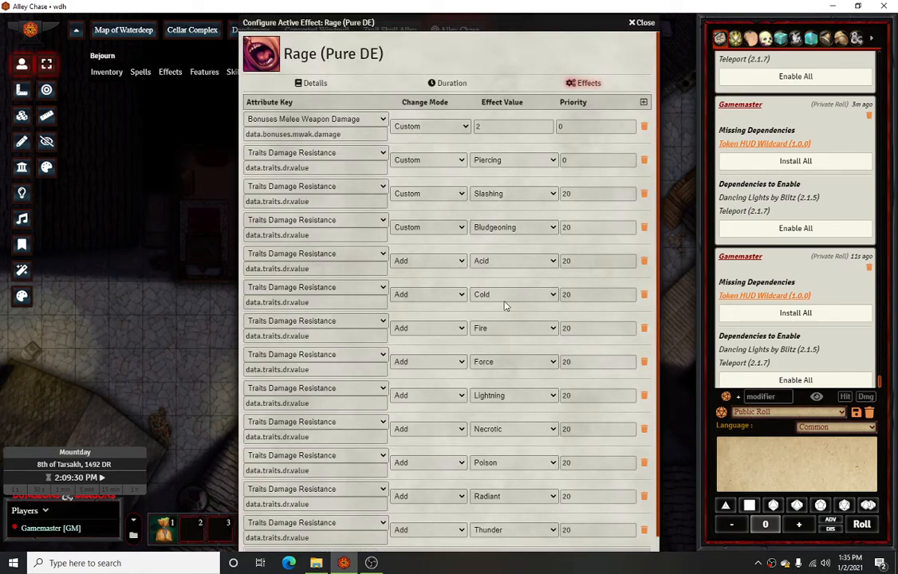
{"action": "scroll", "coordinate": [510, 367], "scroll_direction": "down", "scroll_amount": 1}
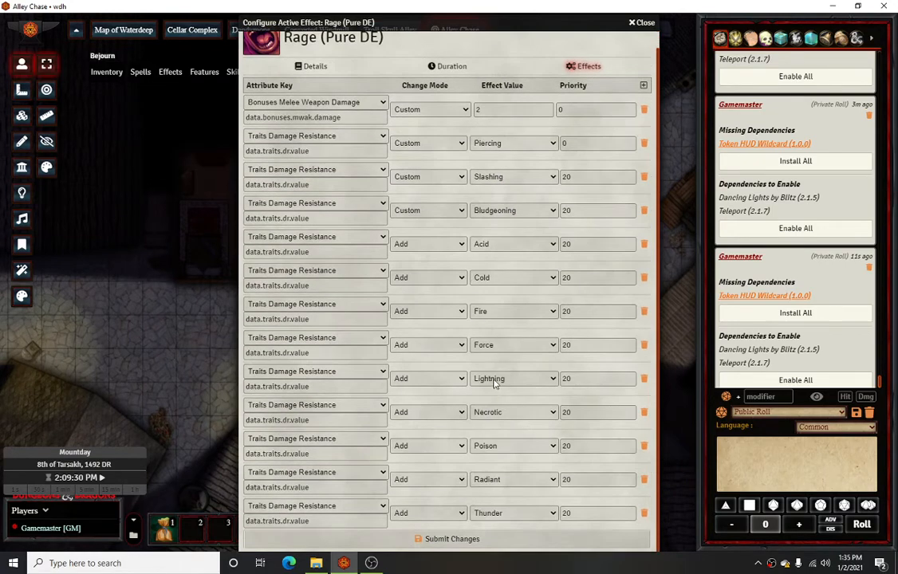
{"action": "scroll", "coordinate": [495, 384], "scroll_direction": "up", "scroll_amount": 1}
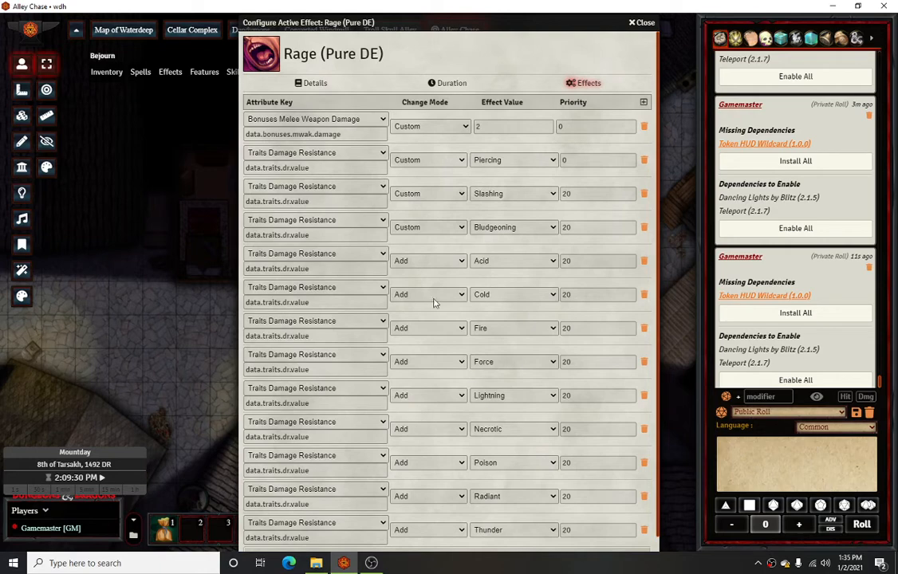
{"action": "left_click", "coordinate": [643, 23]}
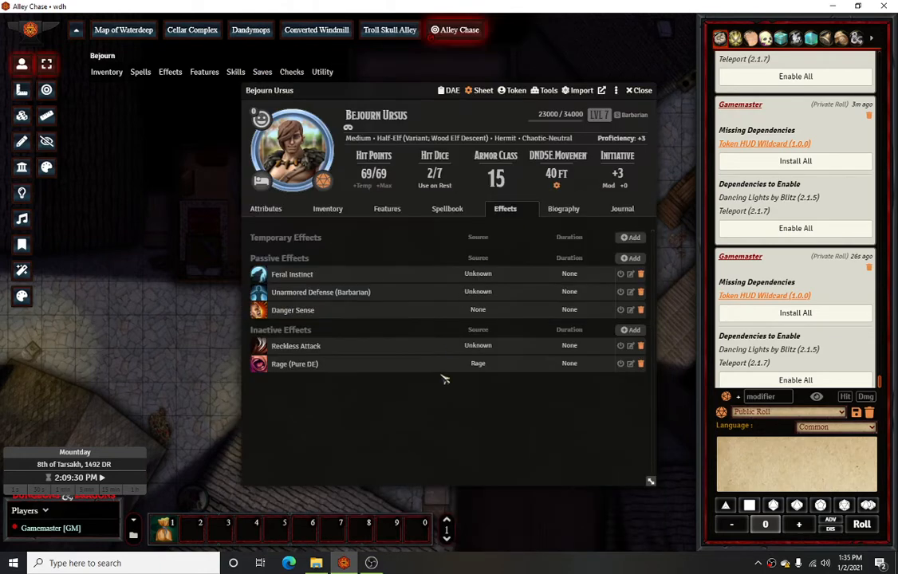
Open the world's items directory and look through the contents of the Party Stuff folder
{"action": "left_click", "coordinate": [766, 39]}
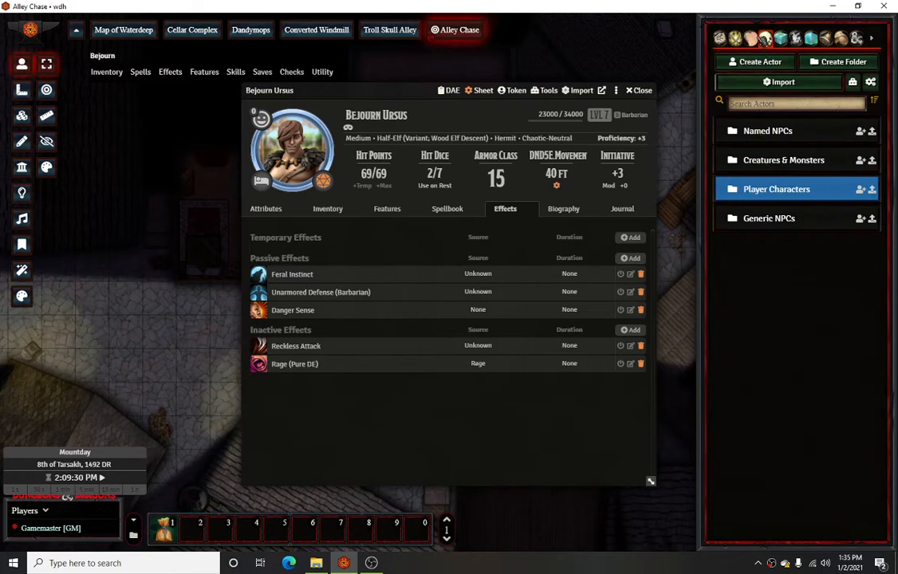
{"action": "left_click", "coordinate": [780, 39]}
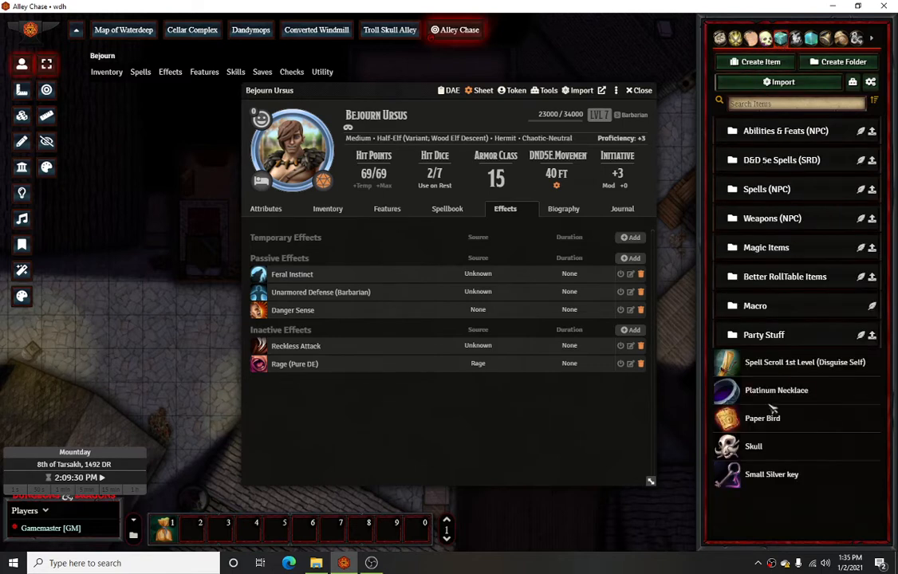
{"action": "left_click", "coordinate": [762, 336]}
{"action": "scroll", "coordinate": [771, 399], "scroll_direction": "down", "scroll_amount": 3}
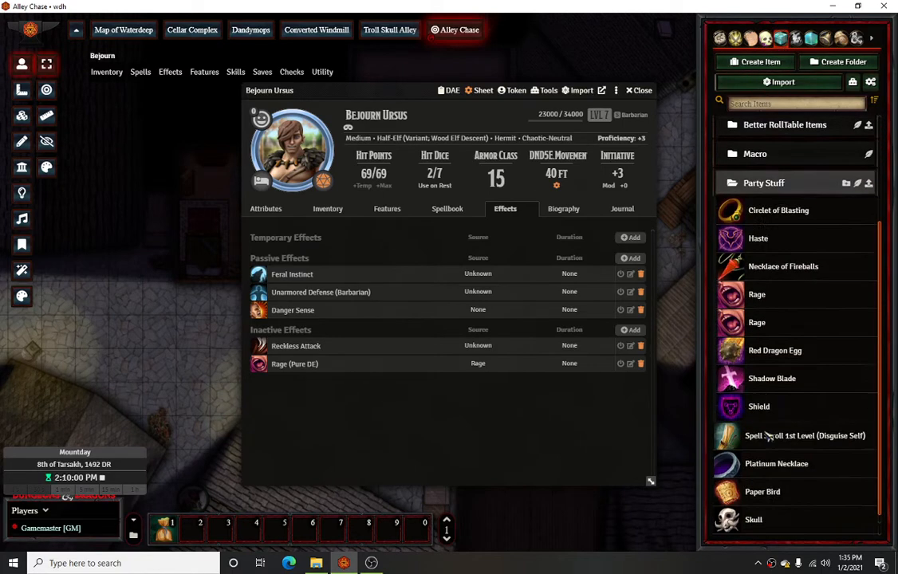
{"action": "left_click", "coordinate": [763, 169]}
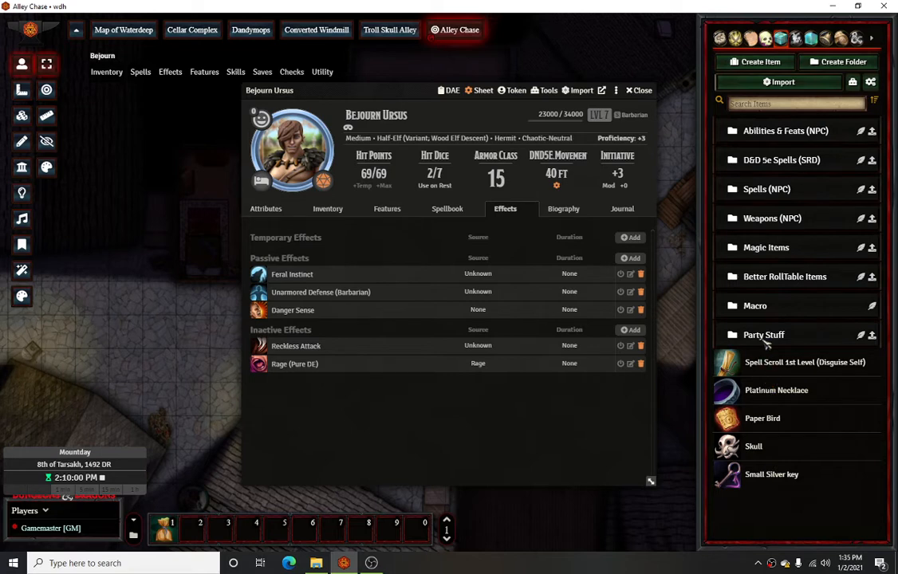
{"action": "left_click", "coordinate": [764, 336]}
{"action": "scroll", "coordinate": [785, 440], "scroll_direction": "down", "scroll_amount": 3}
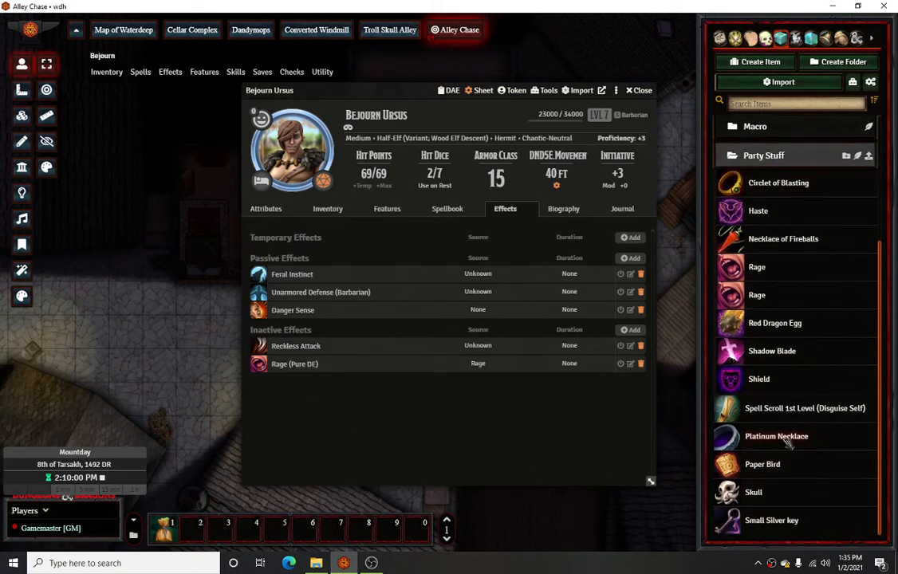
Inspect the Shadow Blade item's description, weapon details and effects, and close it along with the character sheet
{"action": "left_click", "coordinate": [772, 352]}
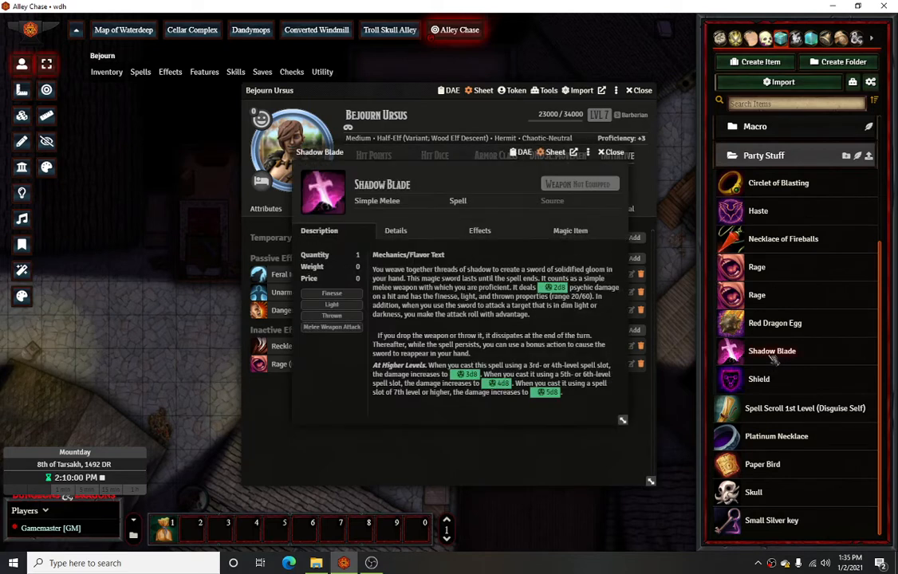
{"action": "left_click", "coordinate": [393, 231]}
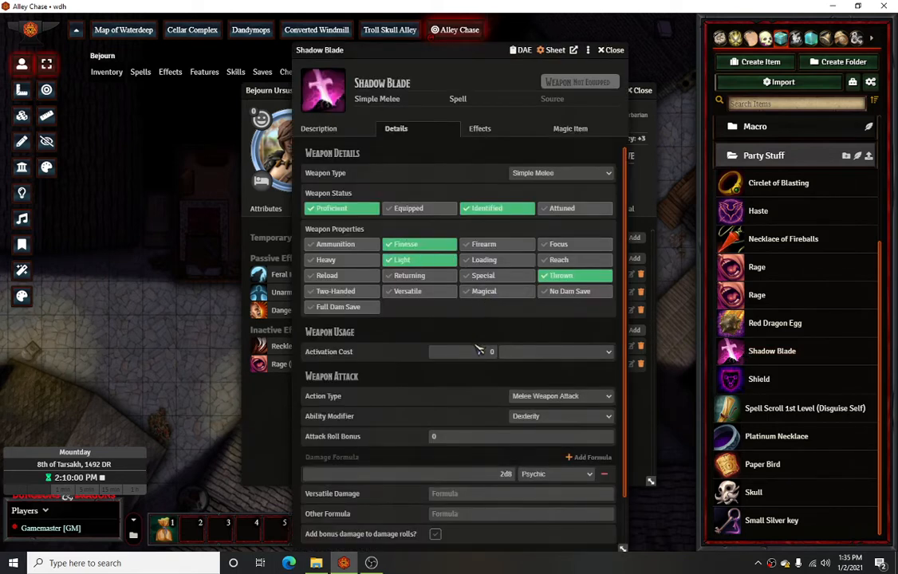
{"action": "scroll", "coordinate": [484, 347], "scroll_direction": "down", "scroll_amount": 1}
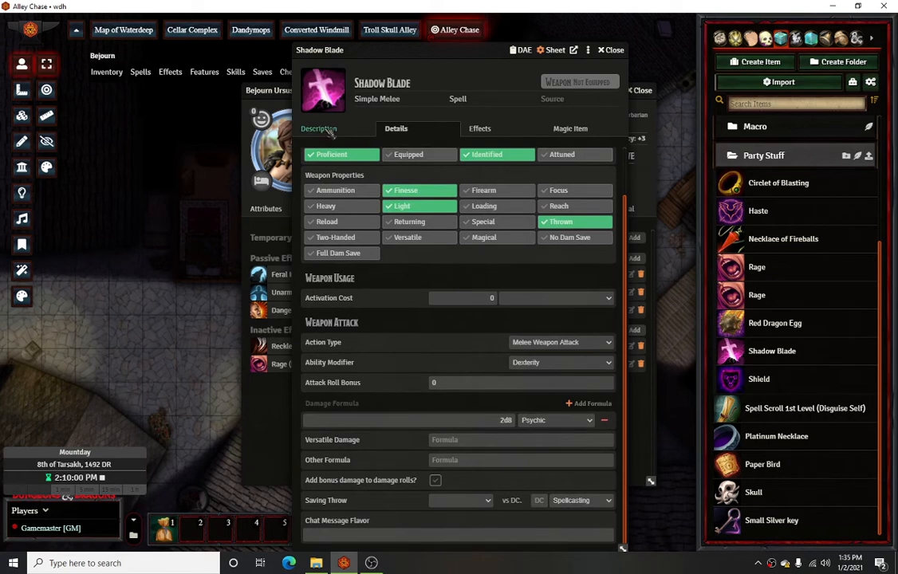
{"action": "left_click", "coordinate": [479, 128]}
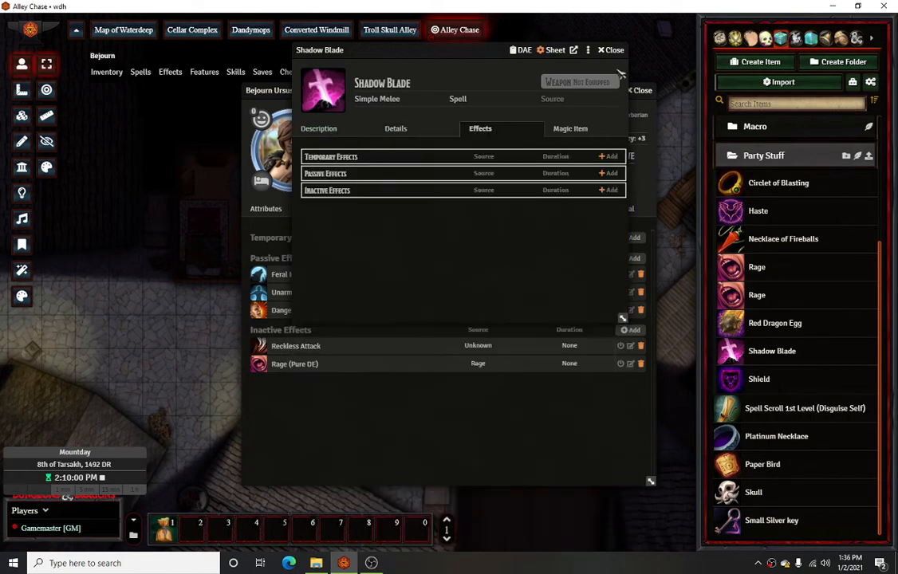
{"action": "left_click", "coordinate": [615, 51]}
{"action": "left_click", "coordinate": [639, 90]}
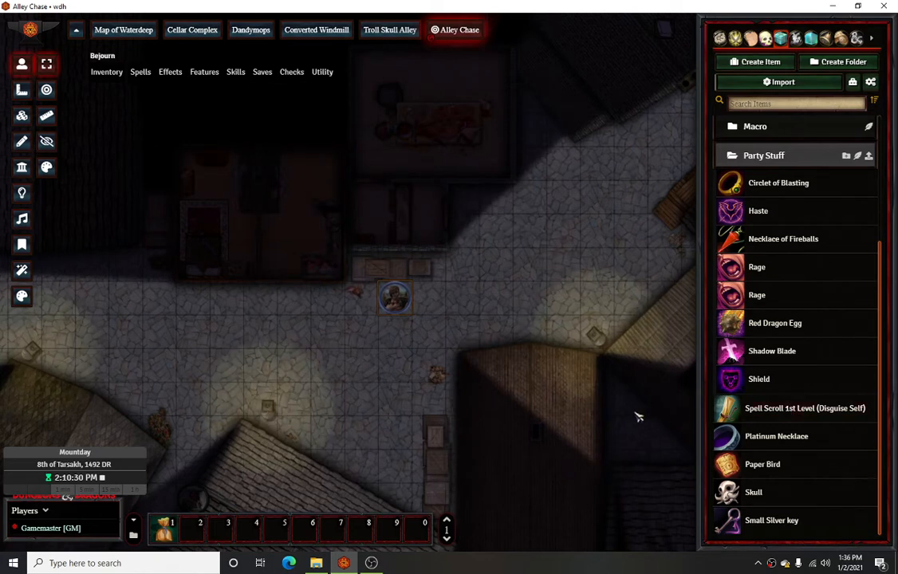
Collapse the Party Stuff folder and move the barbarian's token one square diagonally down-left on the map
{"action": "scroll", "coordinate": [797, 375], "scroll_direction": "up", "scroll_amount": 3}
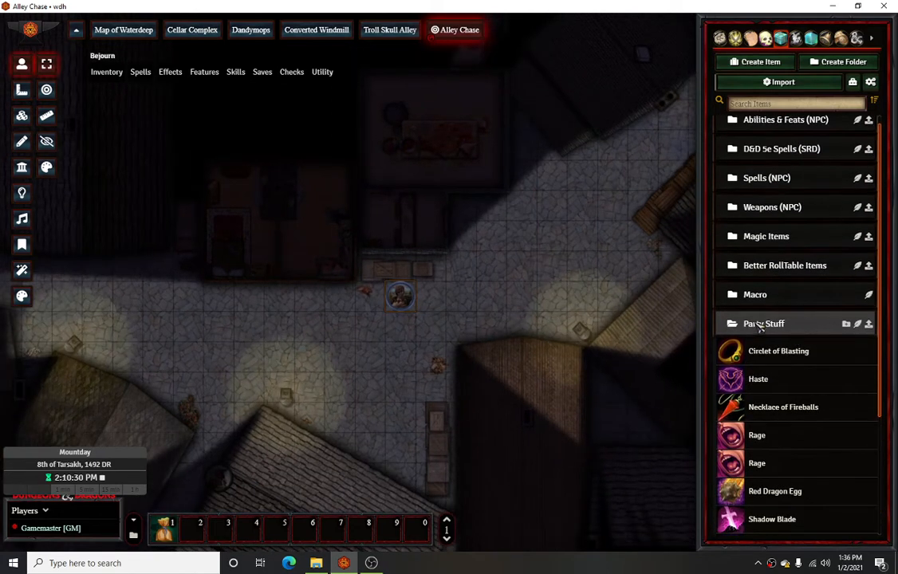
{"action": "left_click", "coordinate": [770, 330]}
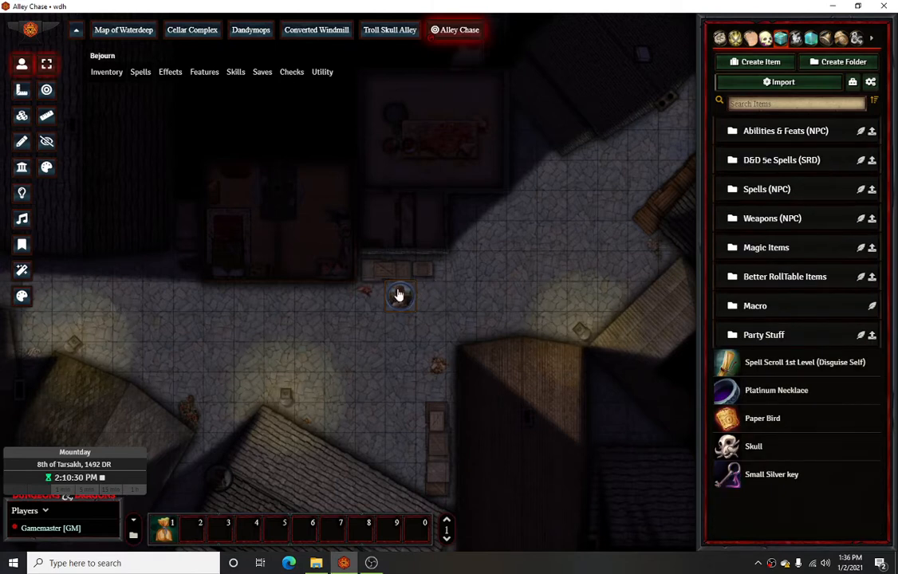
{"action": "left_click_drag", "start_coordinate": [399, 295], "coordinate": [369, 326]}
{"action": "scroll", "coordinate": [480, 321], "scroll_direction": "up", "scroll_amount": 3}
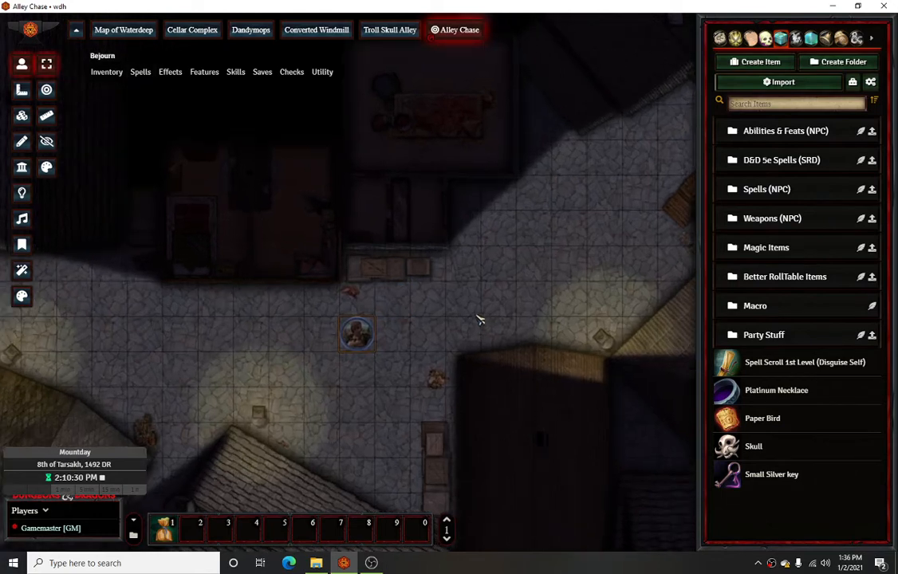
{"action": "scroll", "coordinate": [551, 212], "scroll_direction": "up", "scroll_amount": 1}
Examine the armor class formula in the Unarmored Defense (Barbarian) effect and check it against the barbarian's ability scores
{"action": "double_click", "coordinate": [359, 334]}
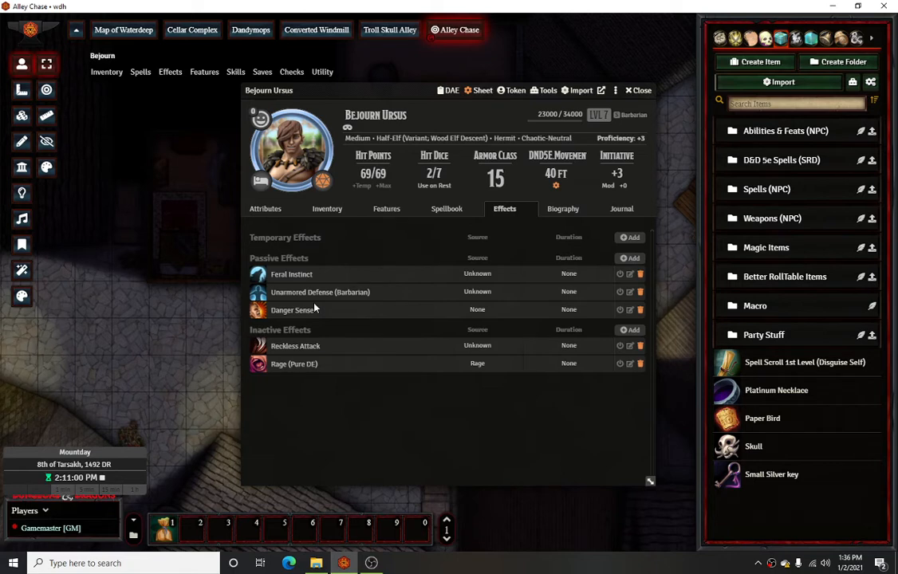
{"action": "left_click", "coordinate": [630, 292]}
{"action": "left_click", "coordinate": [600, 262]}
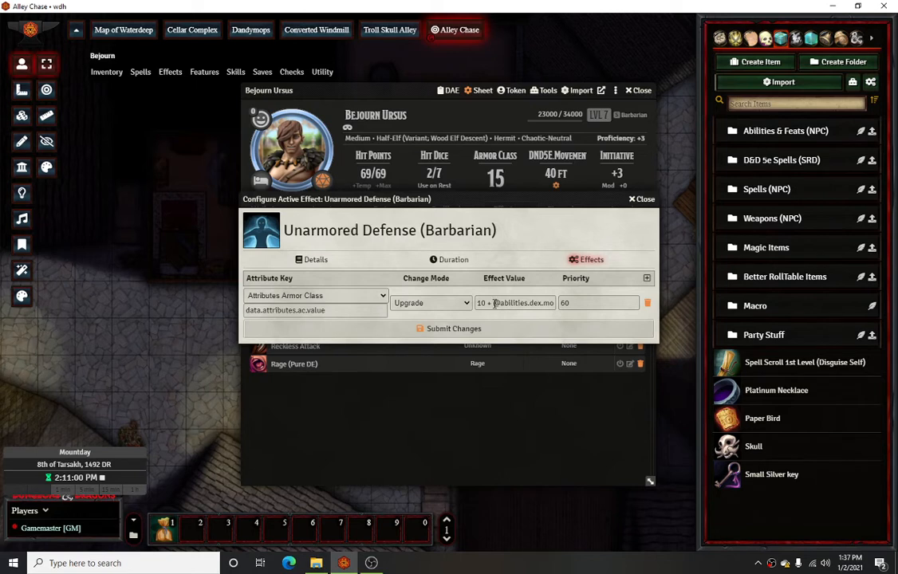
{"action": "left_click_drag", "start_coordinate": [495, 303], "coordinate": [569, 308]}
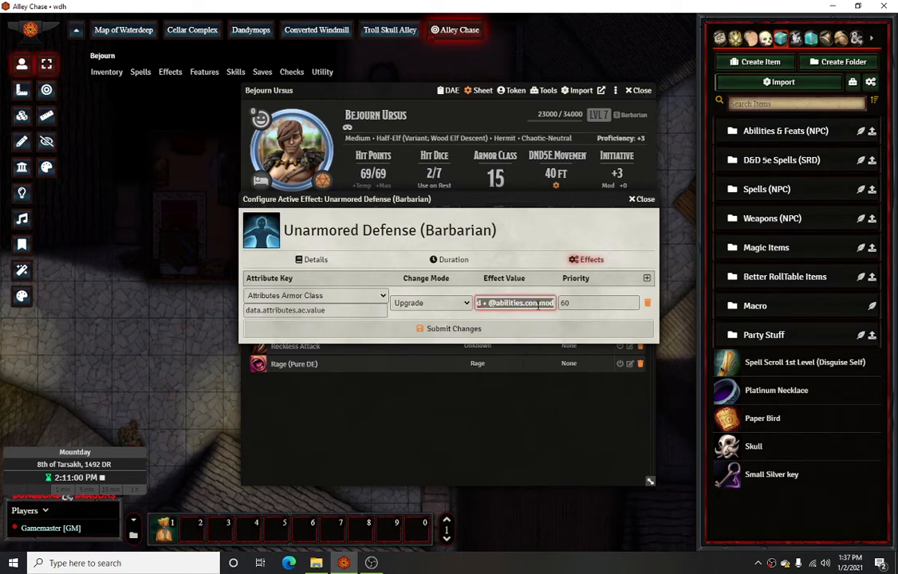
{"action": "left_click", "coordinate": [547, 256]}
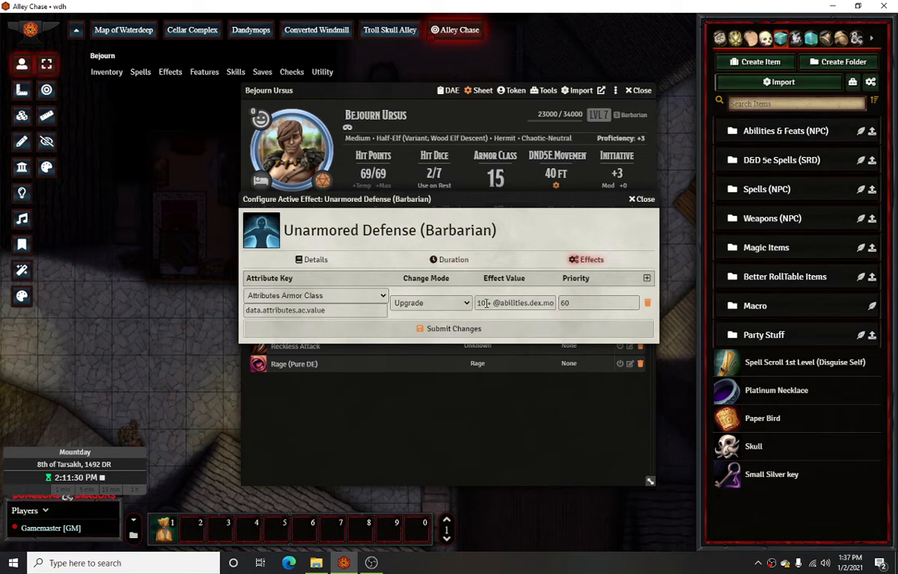
{"action": "left_click", "coordinate": [642, 199]}
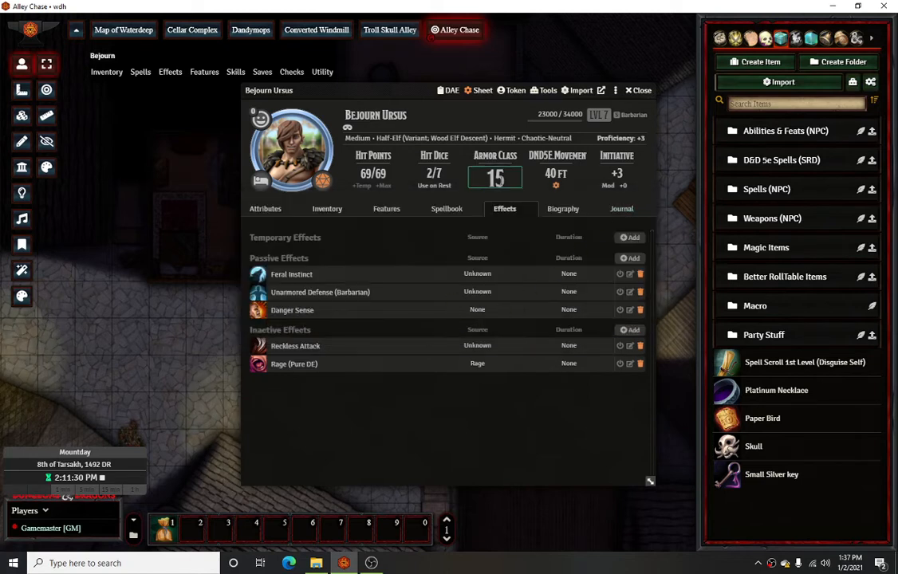
{"action": "left_click", "coordinate": [256, 209]}
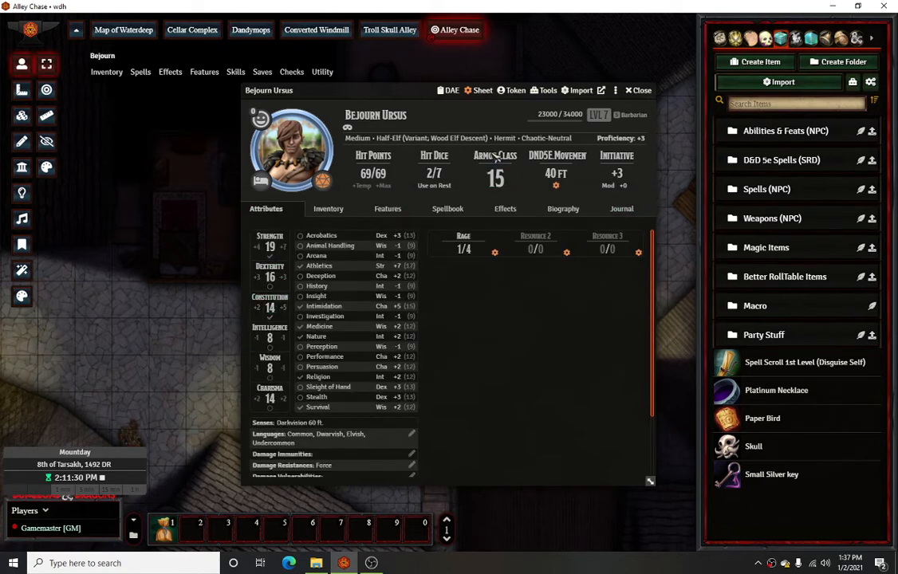
Close the barbarian's sheet and place the Eris Pagewalker player character on the map two squares east of the barbarian
{"action": "left_click", "coordinate": [643, 90]}
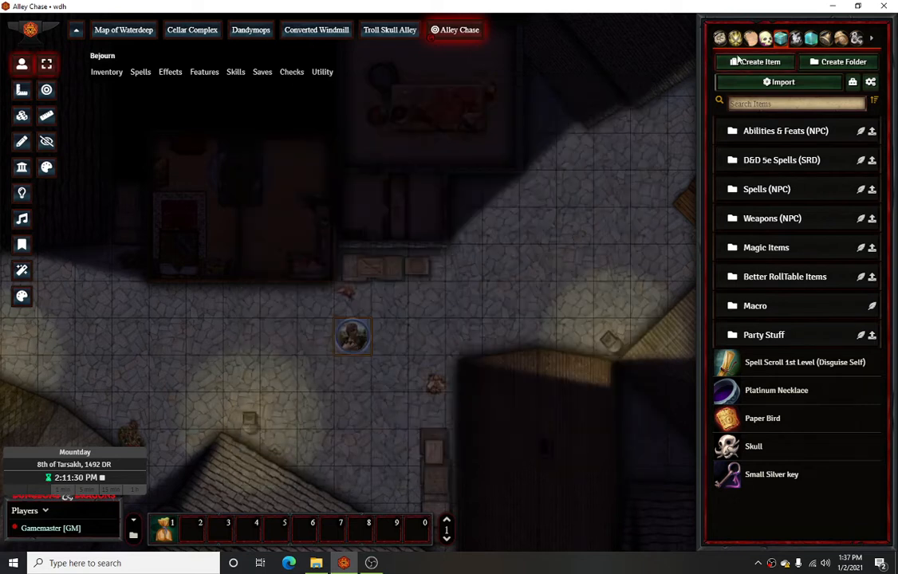
{"action": "left_click", "coordinate": [750, 38]}
{"action": "left_click", "coordinate": [765, 39]}
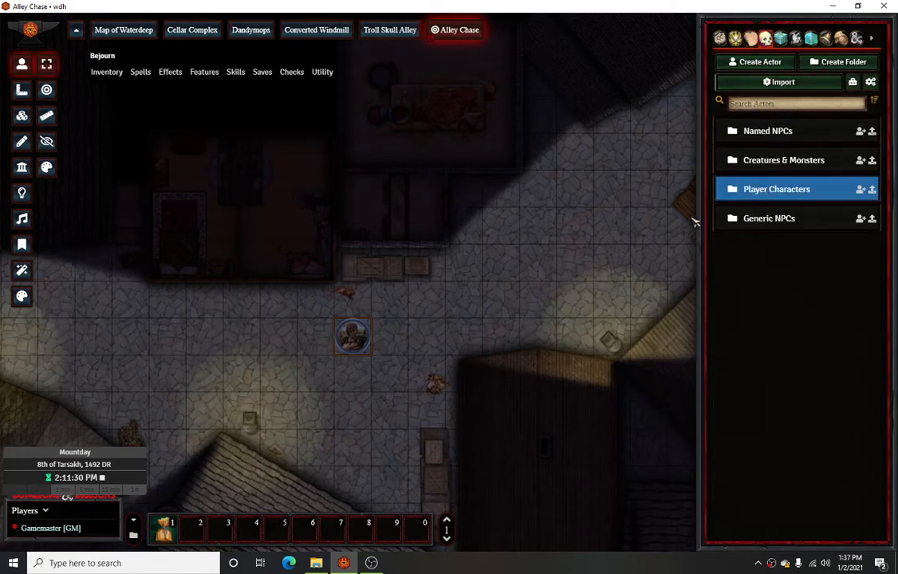
{"action": "left_click", "coordinate": [765, 194]}
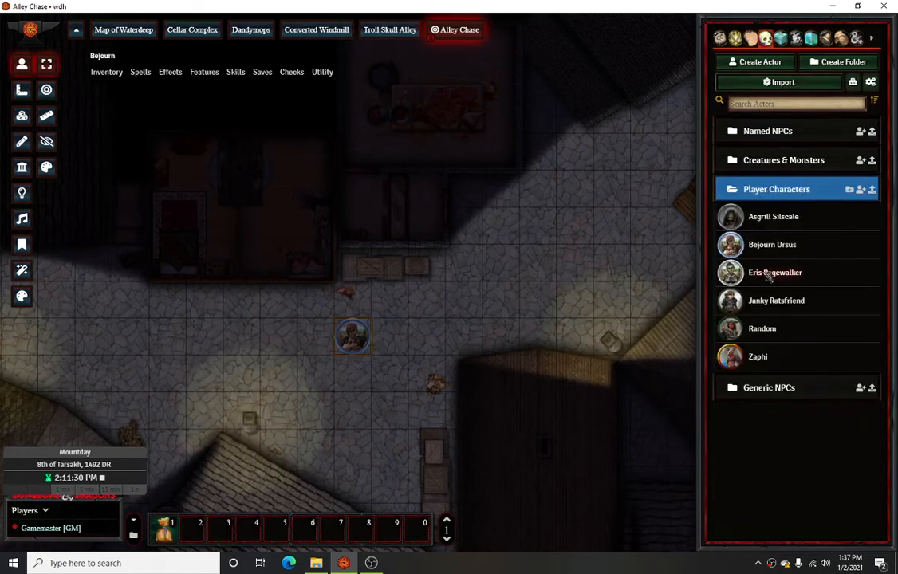
{"action": "left_click_drag", "start_coordinate": [767, 274], "coordinate": [429, 338]}
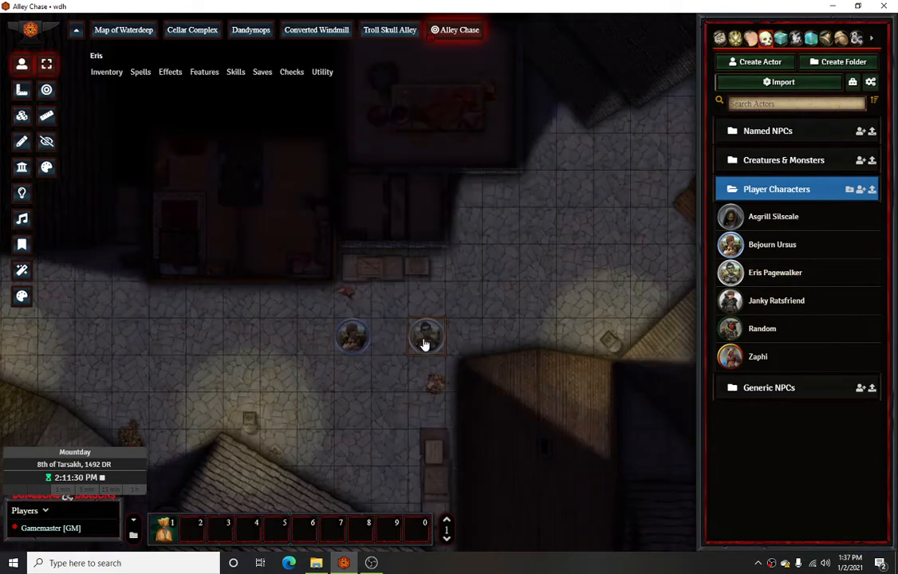
Look over the status effects available for Eris's token and check the armor class and movement on the character sheet
{"action": "right_click", "coordinate": [429, 341]}
{"action": "left_click", "coordinate": [458, 336]}
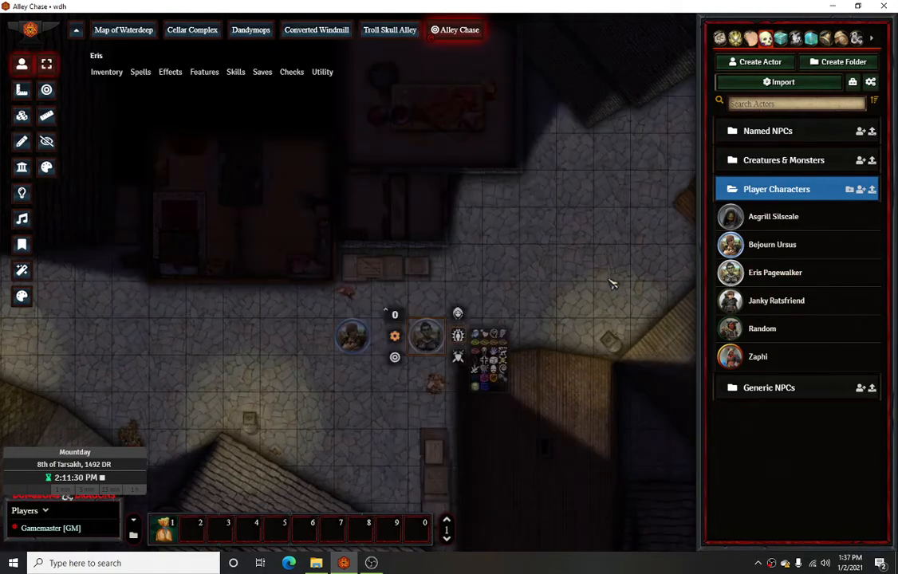
{"action": "left_click", "coordinate": [857, 39]}
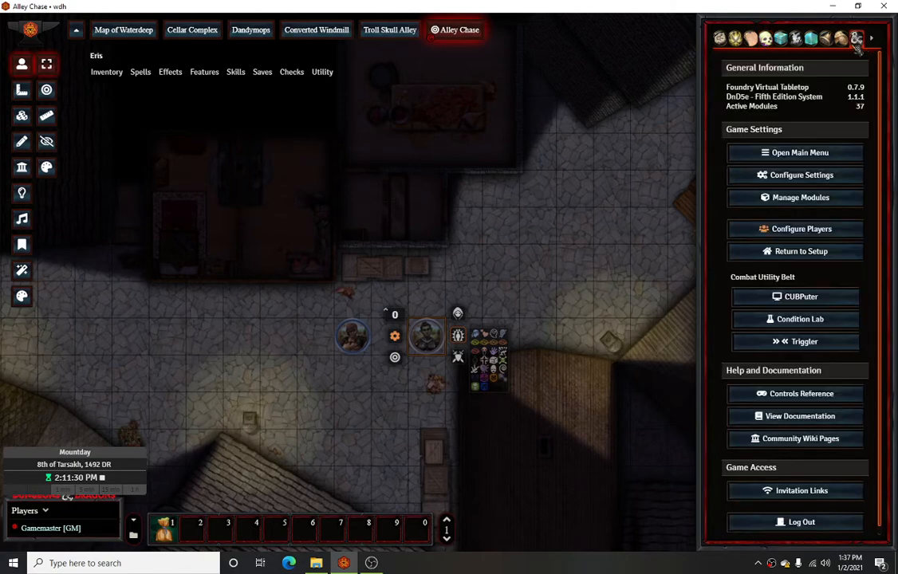
{"action": "left_click", "coordinate": [548, 293]}
{"action": "left_click", "coordinate": [426, 339]}
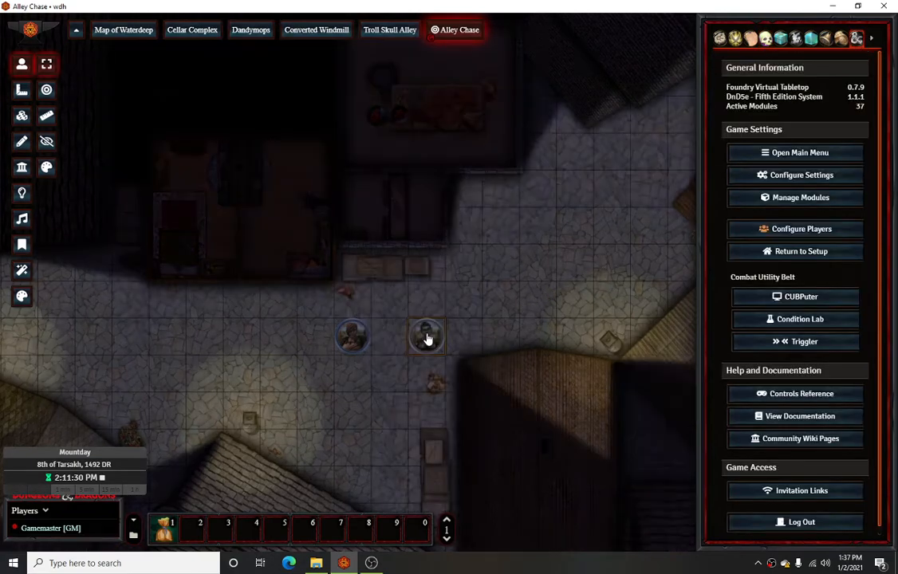
{"action": "double_click", "coordinate": [427, 339]}
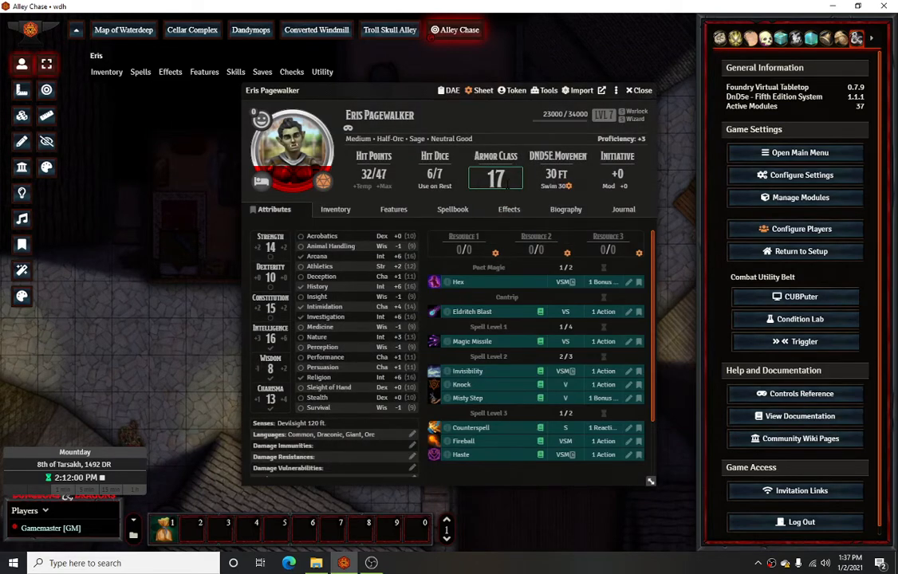
{"action": "left_click", "coordinate": [640, 90]}
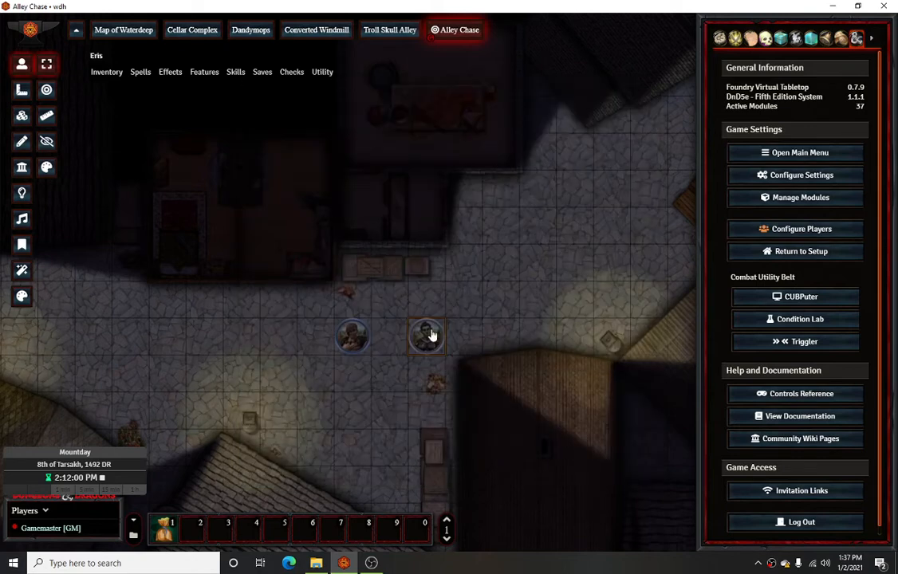
Apply the Haste effect to Eris's token and check the armor class and movement speed on the sheet
{"action": "right_click", "coordinate": [426, 335]}
{"action": "left_click", "coordinate": [458, 335]}
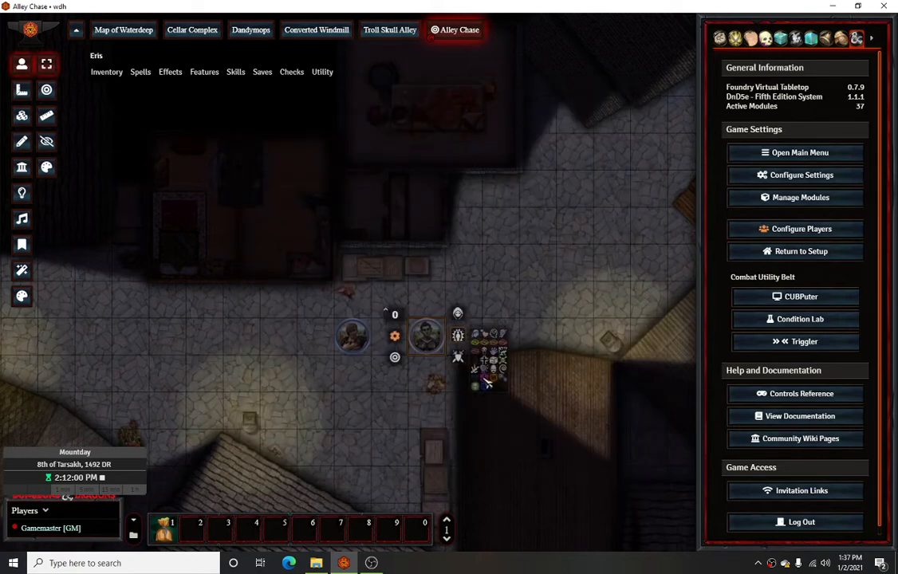
{"action": "double_click", "coordinate": [426, 339]}
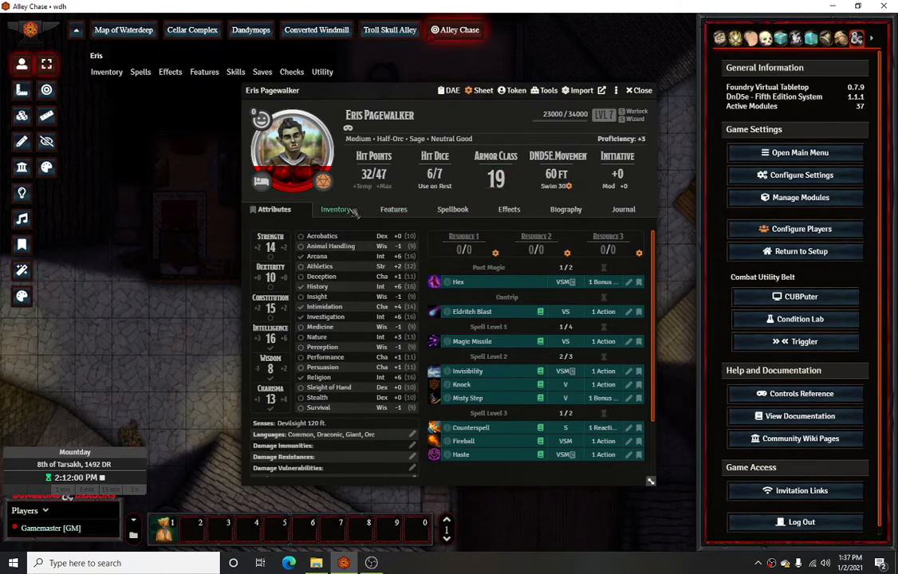
{"action": "left_click", "coordinate": [643, 91]}
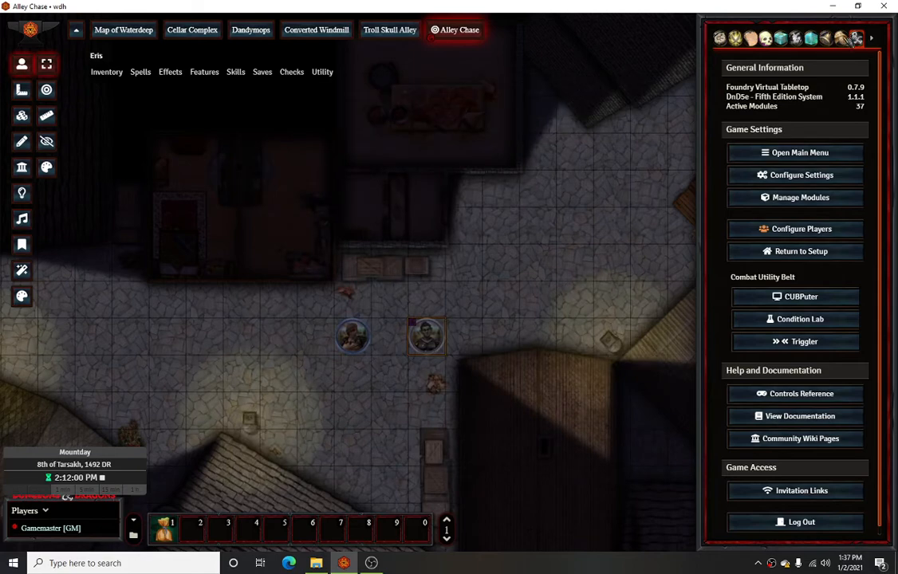
Review the custom condition mappings in the Condition Lab, including Bless, Haste, Barkskin, Fly, Dead and Mage Armor, and close it
{"action": "left_click", "coordinate": [848, 39]}
{"action": "left_click", "coordinate": [857, 38]}
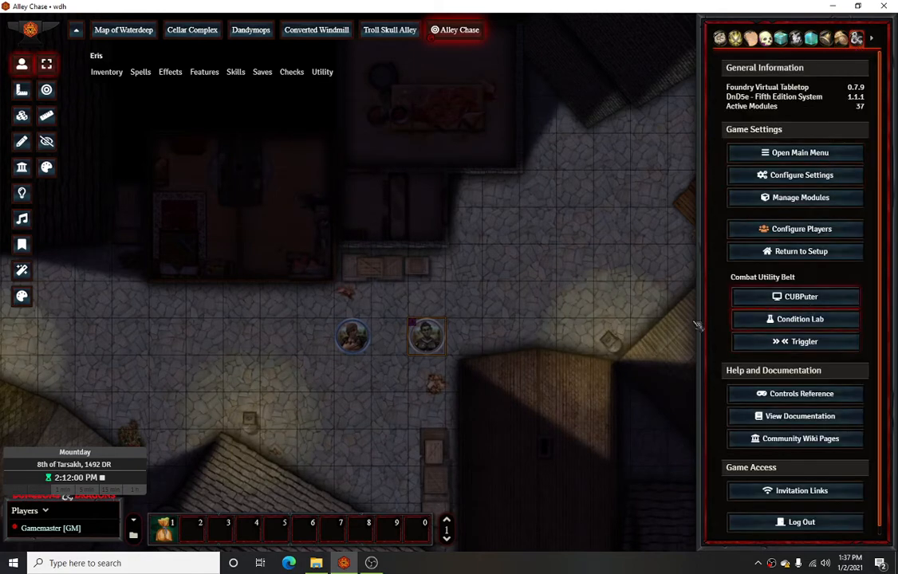
{"action": "scroll", "coordinate": [466, 285], "scroll_direction": "down", "scroll_amount": 5}
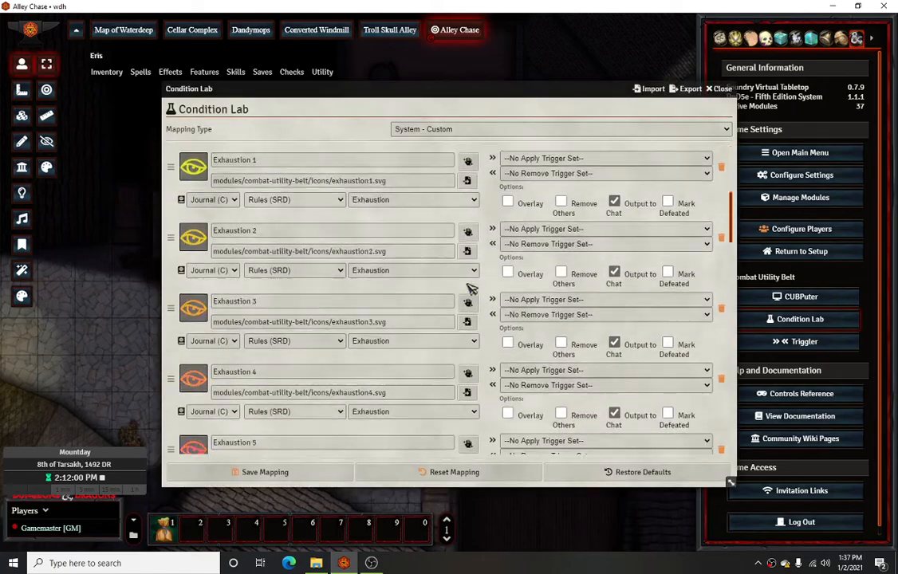
{"action": "scroll", "coordinate": [471, 288], "scroll_direction": "down", "scroll_amount": 15}
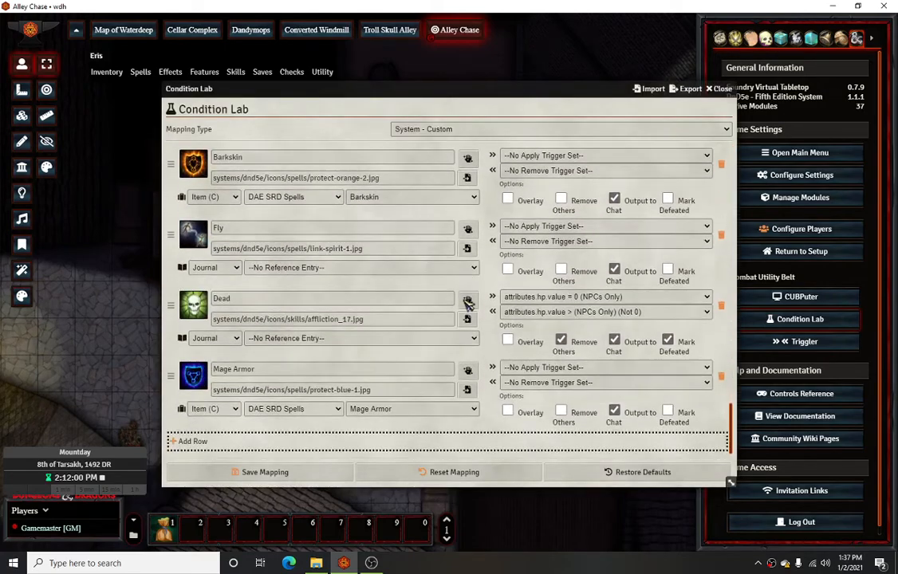
{"action": "scroll", "coordinate": [221, 206], "scroll_direction": "up", "scroll_amount": 5}
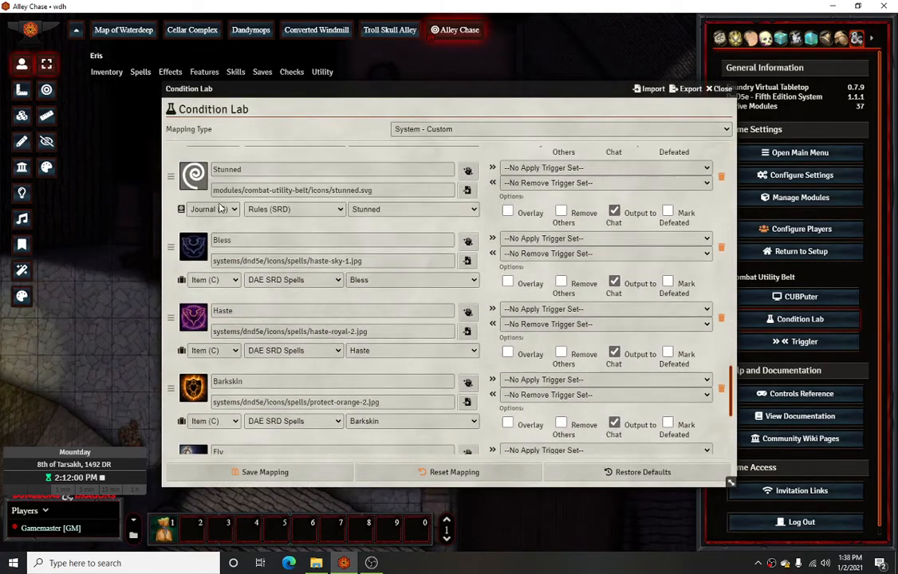
{"action": "scroll", "coordinate": [245, 246], "scroll_direction": "down", "scroll_amount": 3}
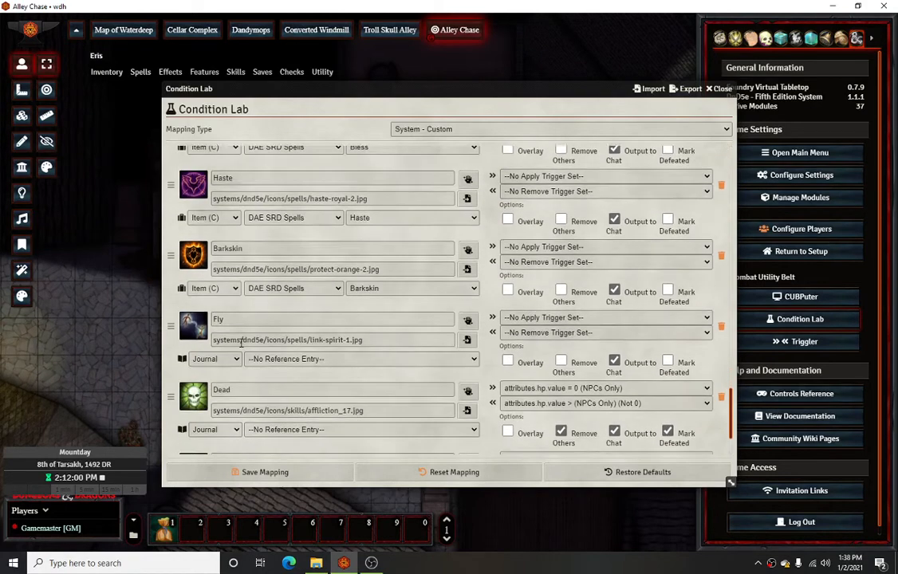
{"action": "scroll", "coordinate": [303, 367], "scroll_direction": "down", "scroll_amount": 1}
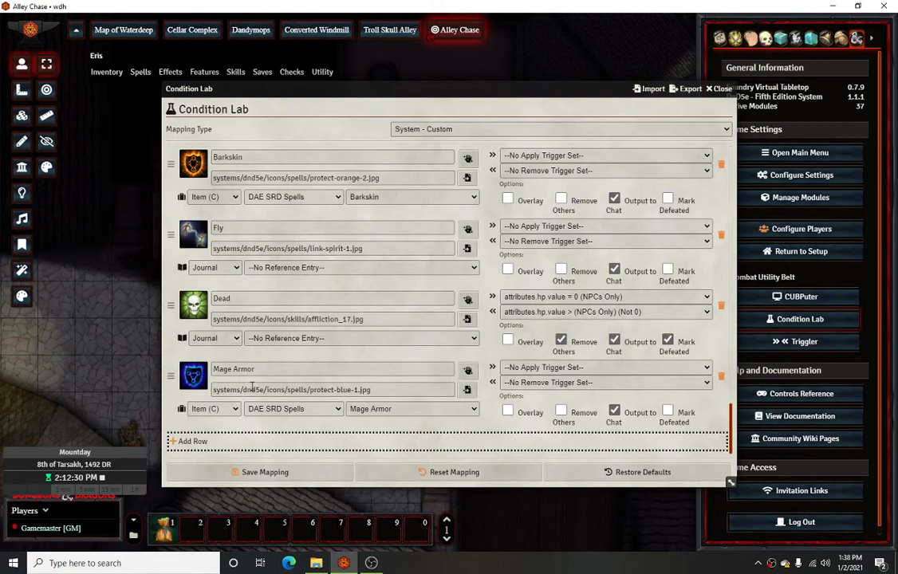
{"action": "left_click", "coordinate": [722, 89]}
Replace Haste with the Mage Armor effect on Eris's token and check the character sheet
{"action": "right_click", "coordinate": [423, 339]}
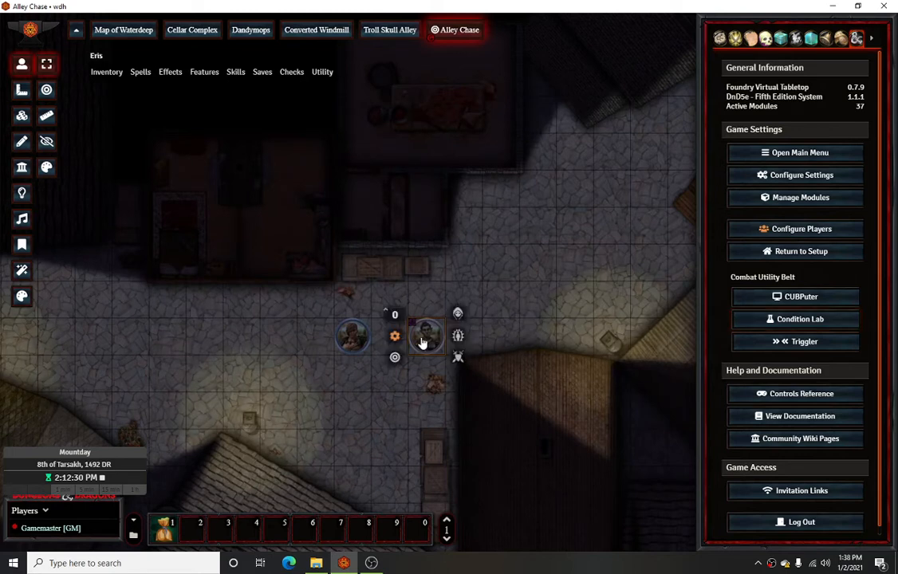
{"action": "left_click", "coordinate": [457, 336]}
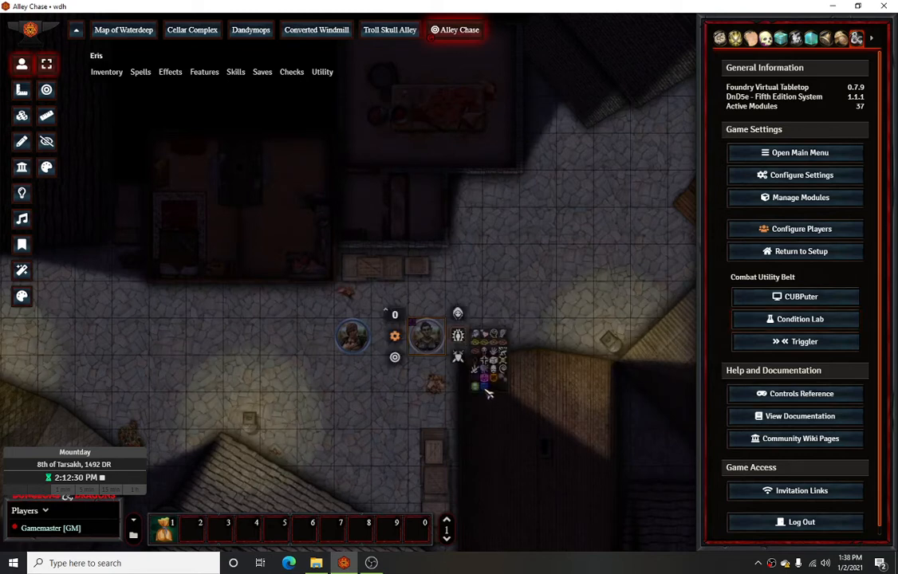
{"action": "double_click", "coordinate": [437, 351]}
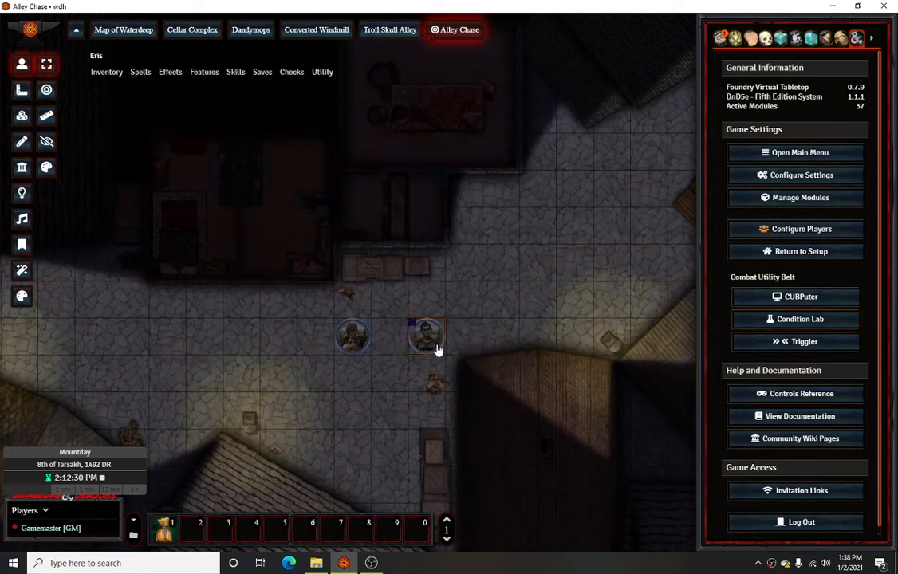
{"action": "left_click", "coordinate": [650, 91]}
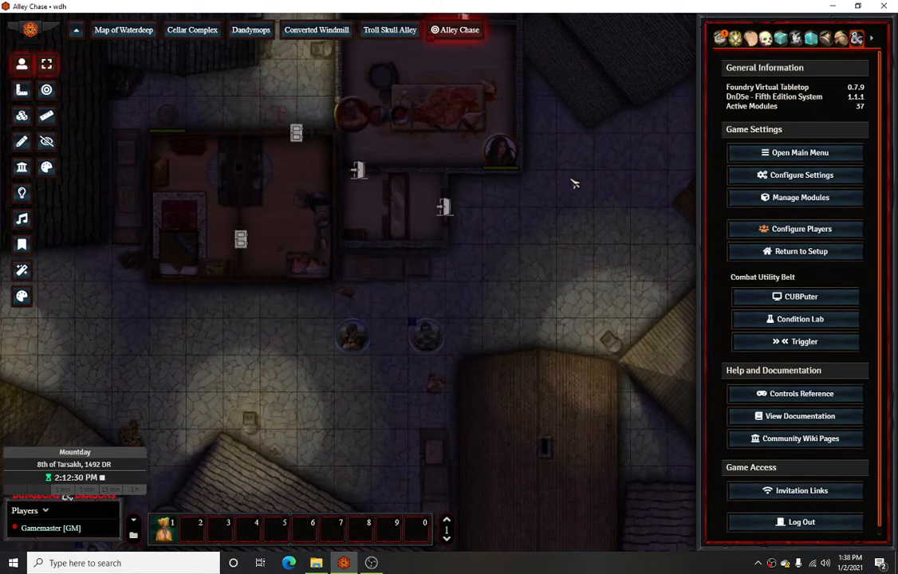
Remove the Mage Armor effect from Eris's token and deselect it
{"action": "right_click", "coordinate": [430, 343]}
{"action": "left_click", "coordinate": [458, 336]}
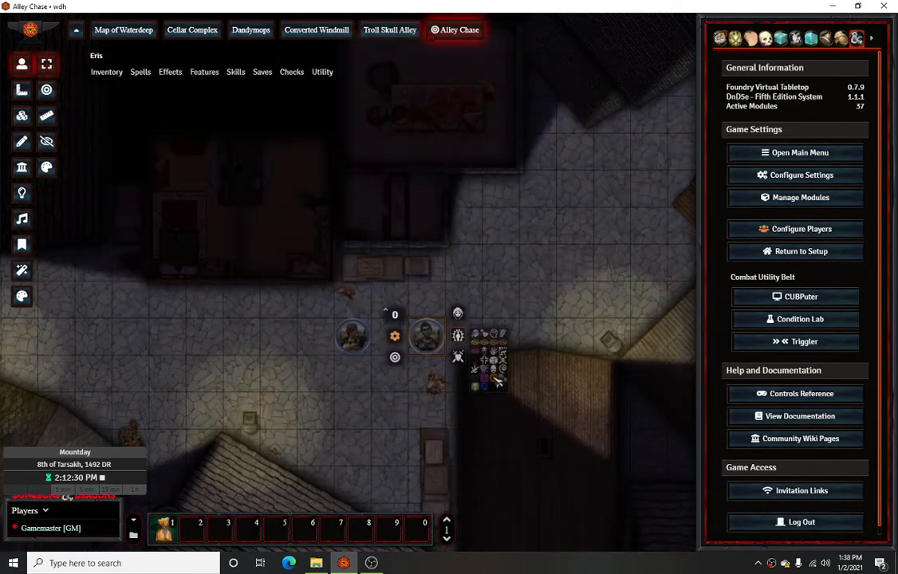
{"action": "left_click", "coordinate": [535, 315]}
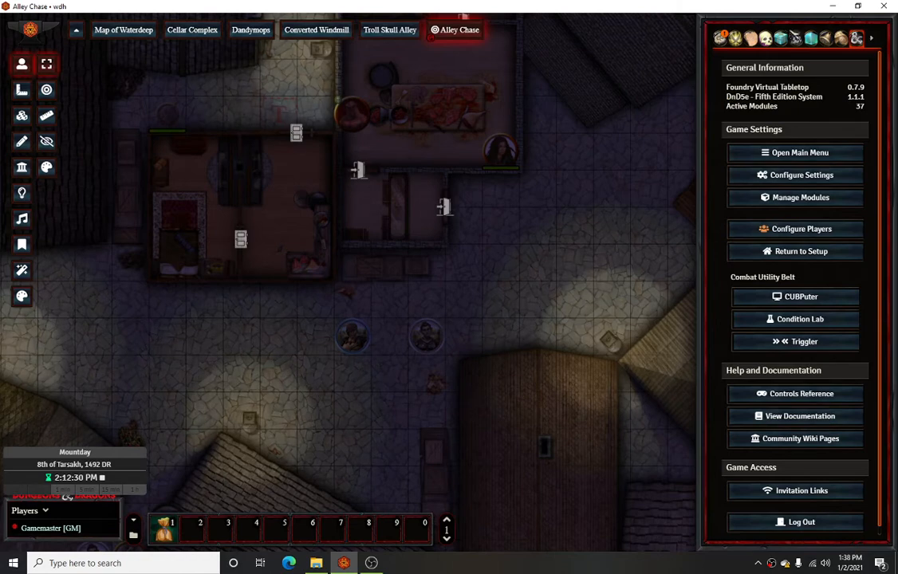
Place the named NPC Losser Mirklav on the map northeast of Eris and check the armor class on the NPC's sheet
{"action": "left_click", "coordinate": [766, 38]}
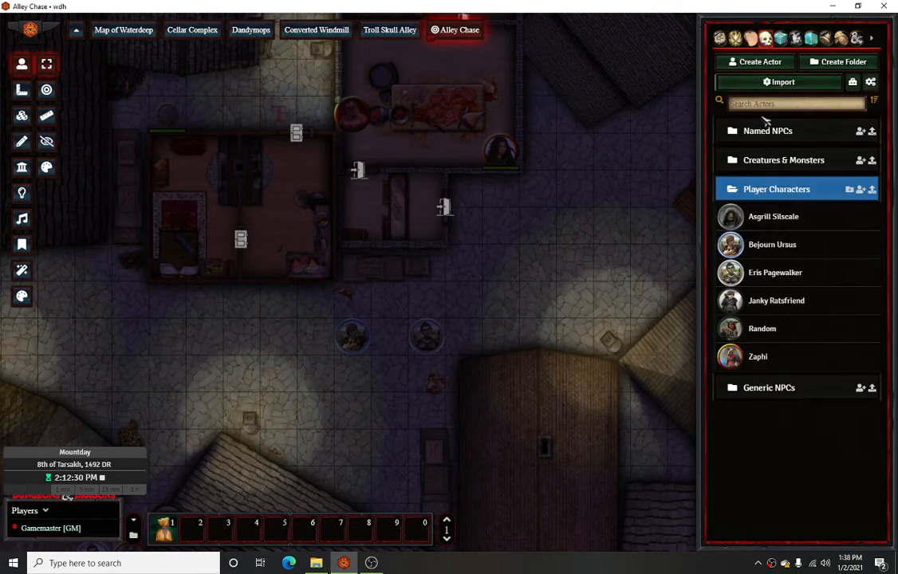
{"action": "left_click", "coordinate": [761, 130]}
{"action": "scroll", "coordinate": [766, 284], "scroll_direction": "down", "scroll_amount": 6}
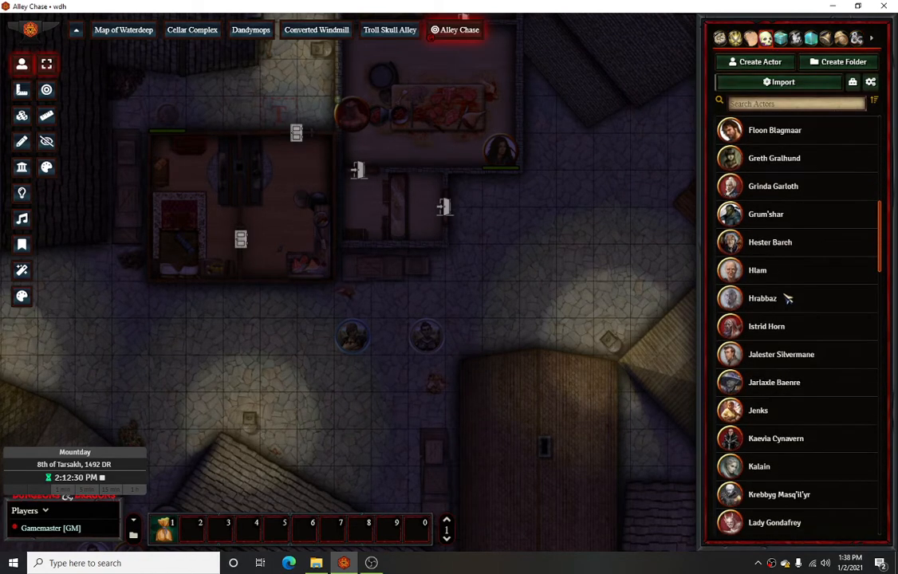
{"action": "scroll", "coordinate": [782, 469], "scroll_direction": "down", "scroll_amount": 2}
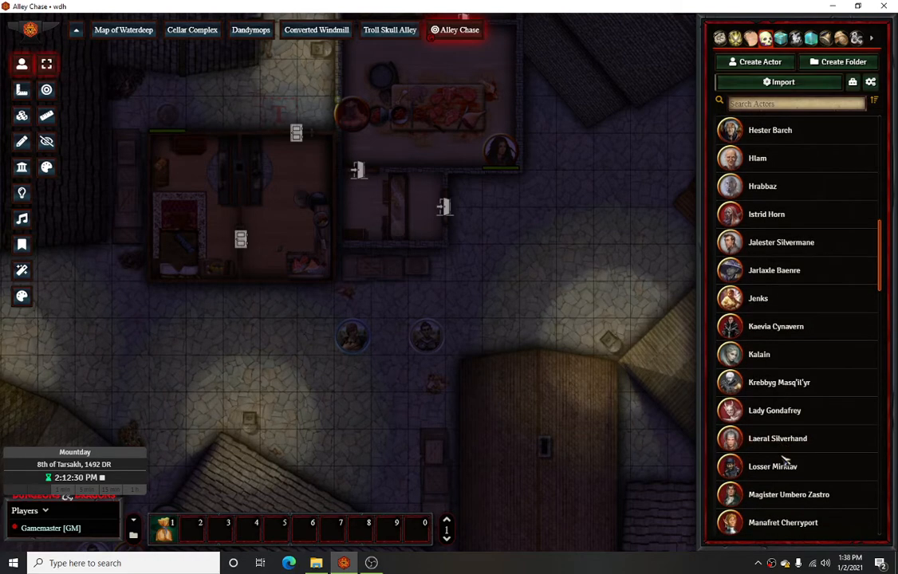
{"action": "left_click_drag", "start_coordinate": [750, 466], "coordinate": [585, 269]}
{"action": "double_click", "coordinate": [576, 264]}
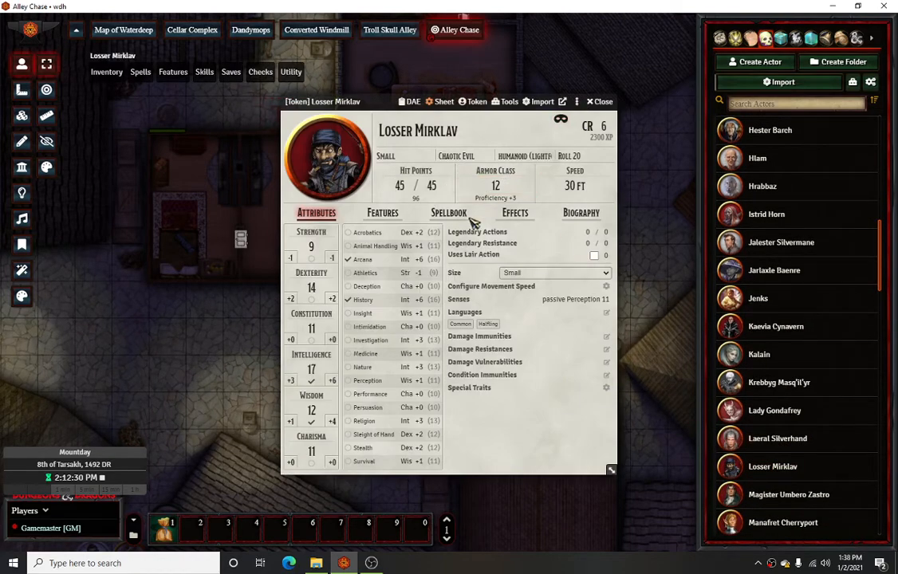
{"action": "left_click", "coordinate": [600, 102]}
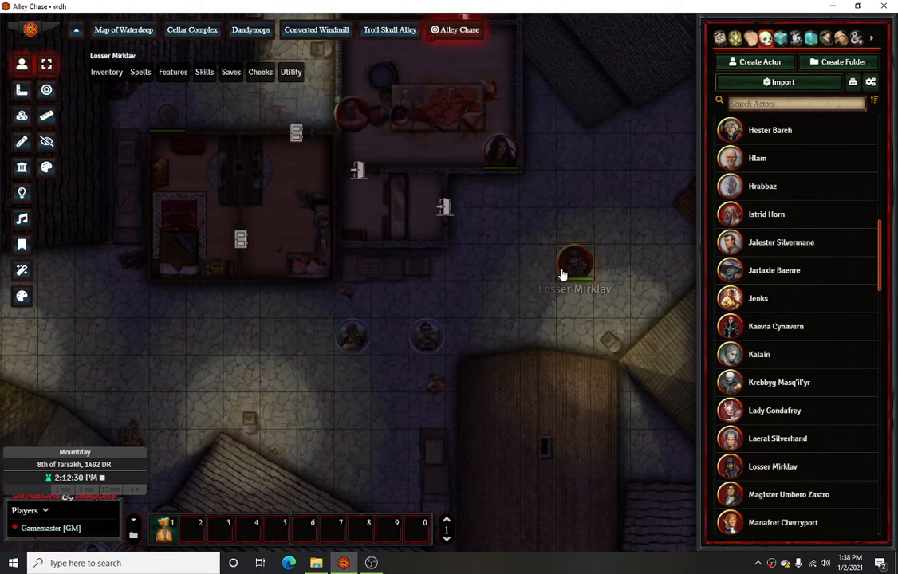
Apply the Mage Armor effect to Losser Mirklav's token and check the armor class on the sheet
{"action": "right_click", "coordinate": [568, 269]}
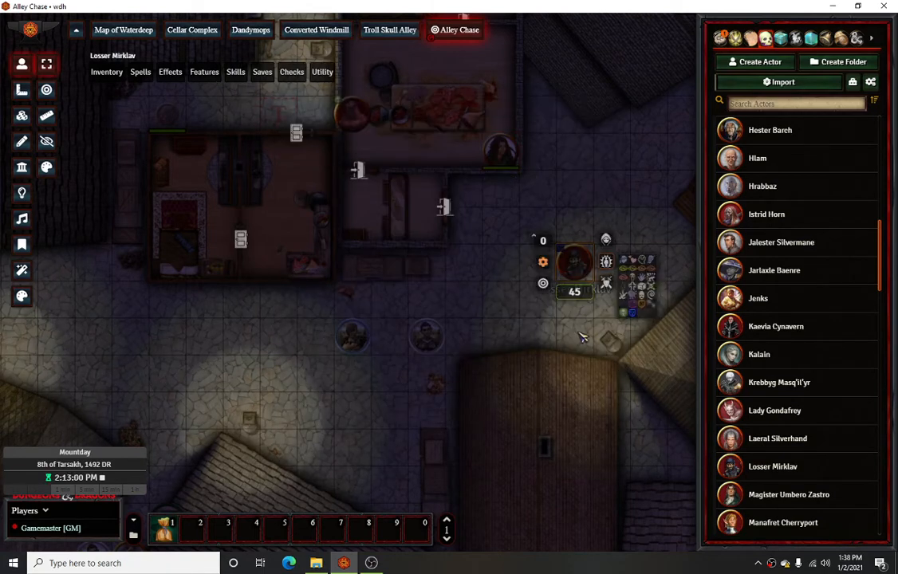
{"action": "double_click", "coordinate": [572, 280]}
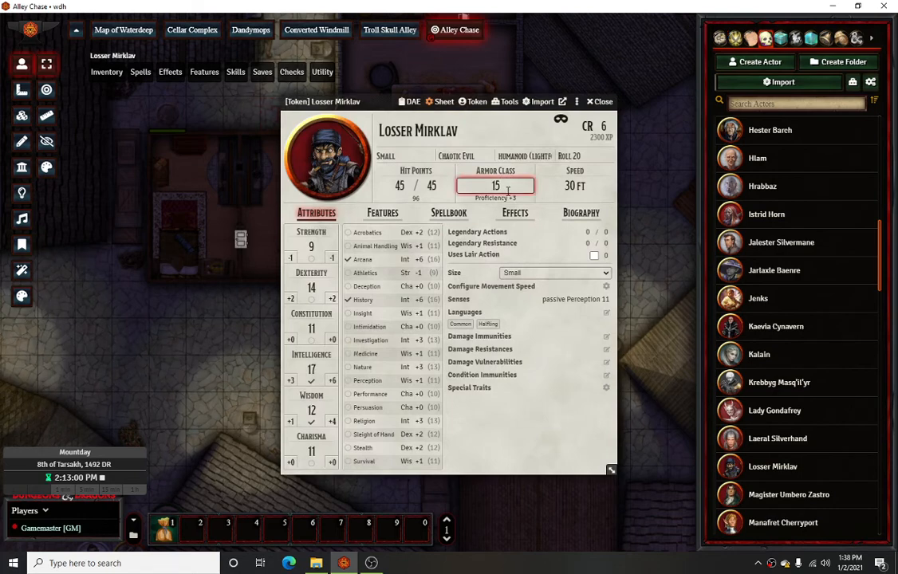
{"action": "left_click", "coordinate": [600, 102]}
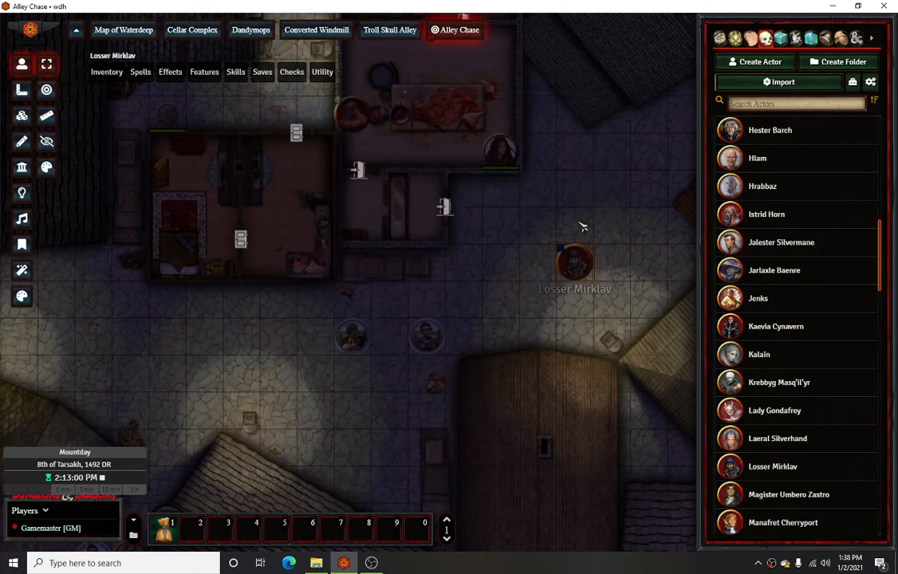
Remove Mage Armor from Losser Mirklav's token and reopen the sheet to check the armor class
{"action": "right_click", "coordinate": [573, 260]}
{"action": "left_click", "coordinate": [606, 260]}
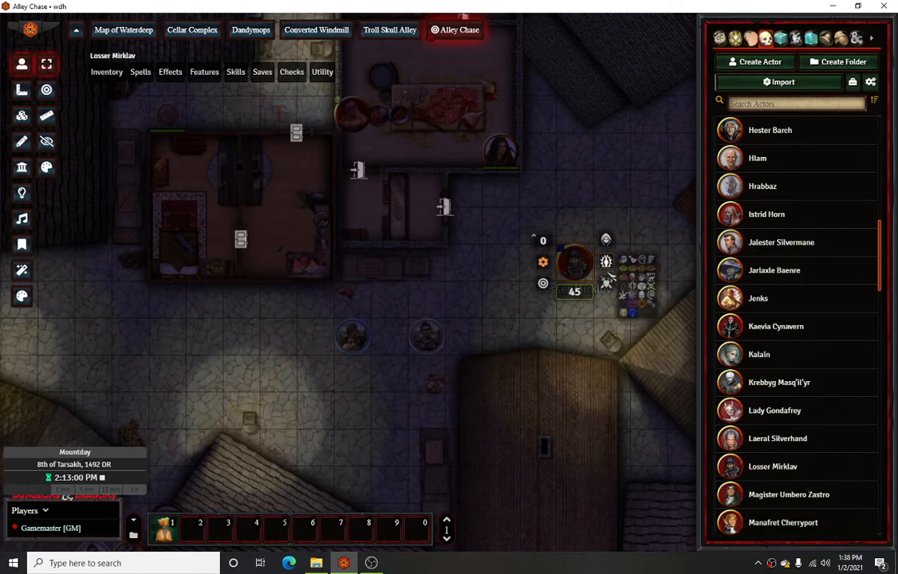
{"action": "left_click", "coordinate": [634, 315]}
{"action": "left_click", "coordinate": [589, 321]}
{"action": "left_click", "coordinate": [567, 261]}
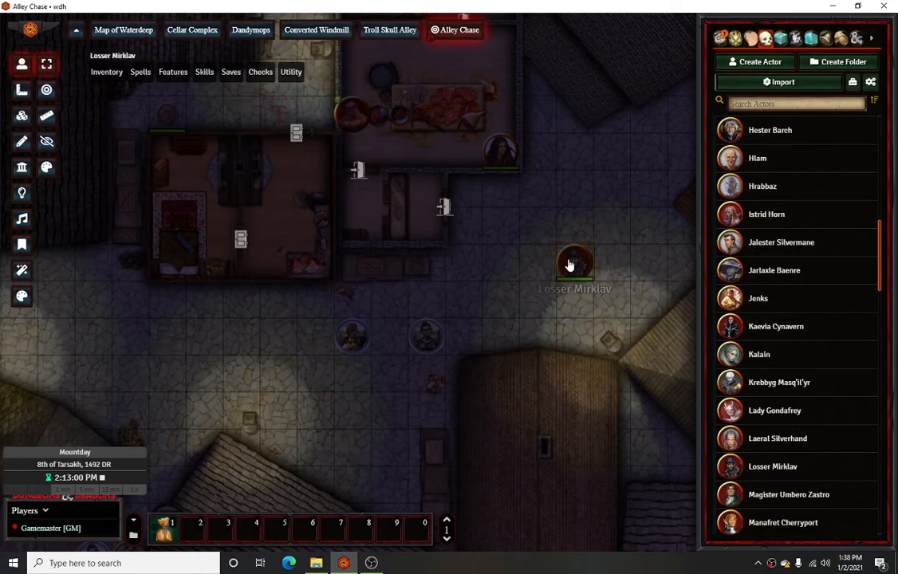
{"action": "double_click", "coordinate": [569, 265]}
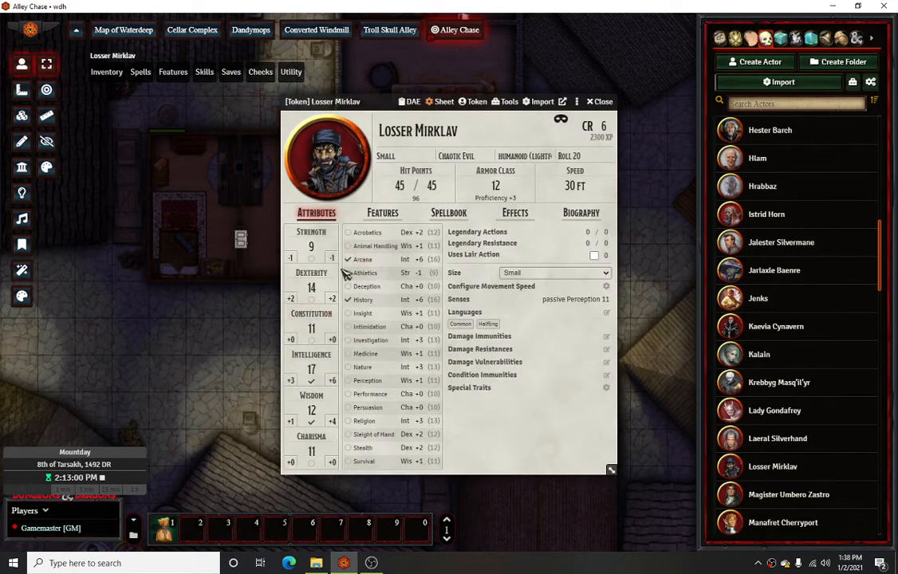
Apply Mage Armor to Losser Mirklav's token as a large overlay effect and check the NPC's sheet
{"action": "key", "text": "Escape"}
{"action": "right_click", "coordinate": [572, 264]}
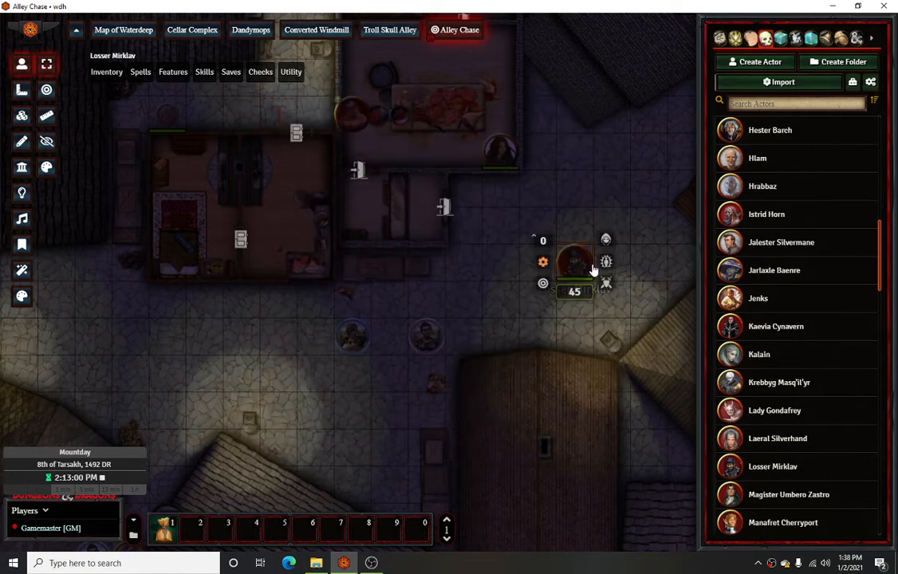
{"action": "left_click", "coordinate": [607, 262]}
{"action": "left_click", "coordinate": [634, 312]}
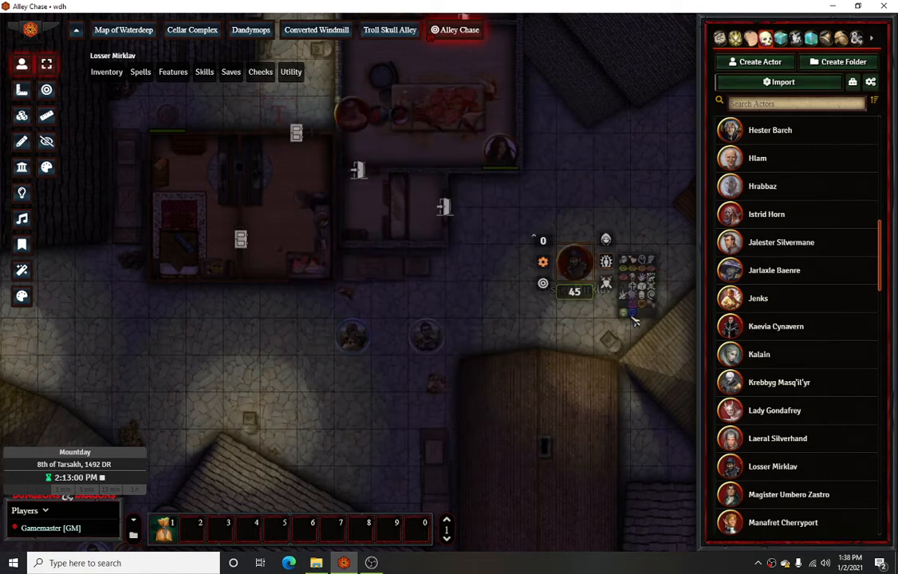
{"action": "left_click", "coordinate": [583, 329]}
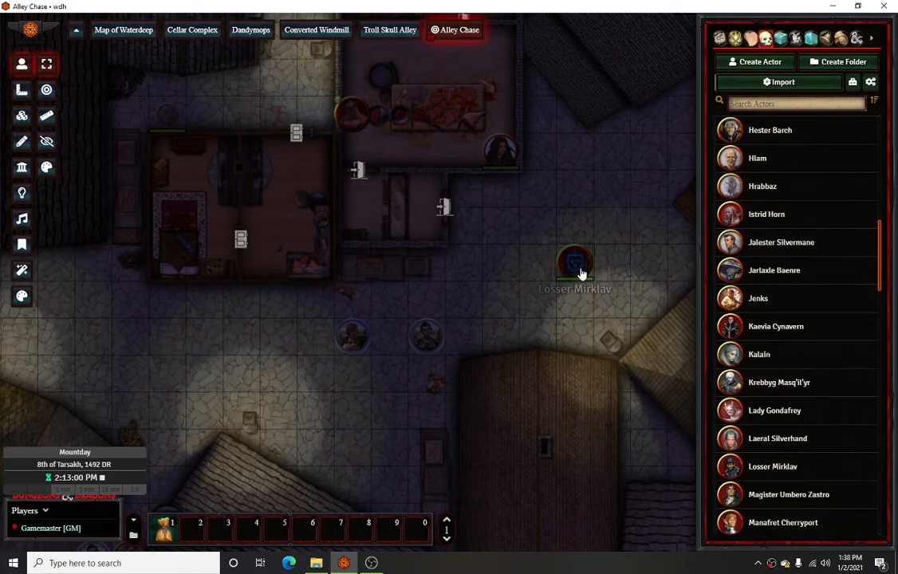
{"action": "double_click", "coordinate": [581, 273]}
{"action": "key", "text": "Escape"}
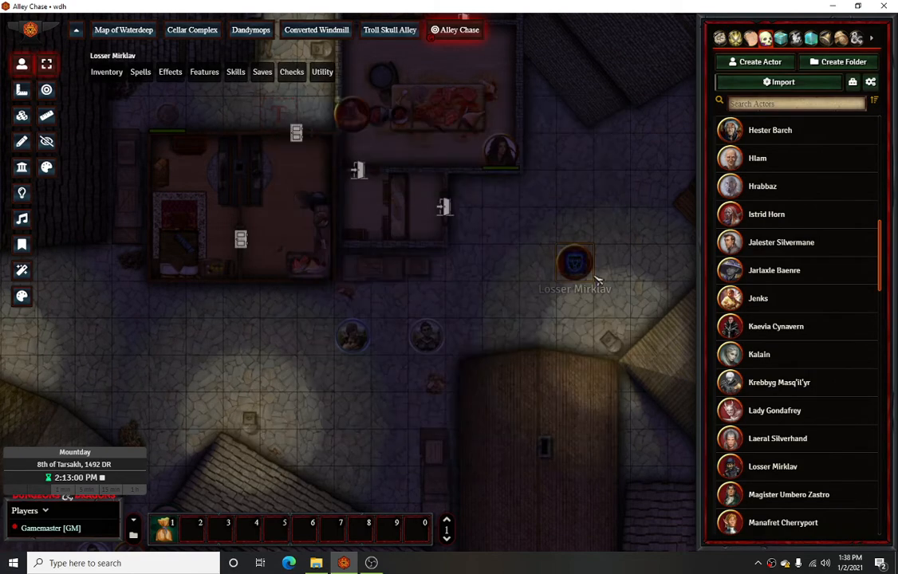
Replace the Mage Armor overlay on Losser Mirklav's token with the regular small Mage Armor status effect
{"action": "right_click", "coordinate": [590, 275]}
{"action": "left_click", "coordinate": [606, 262]}
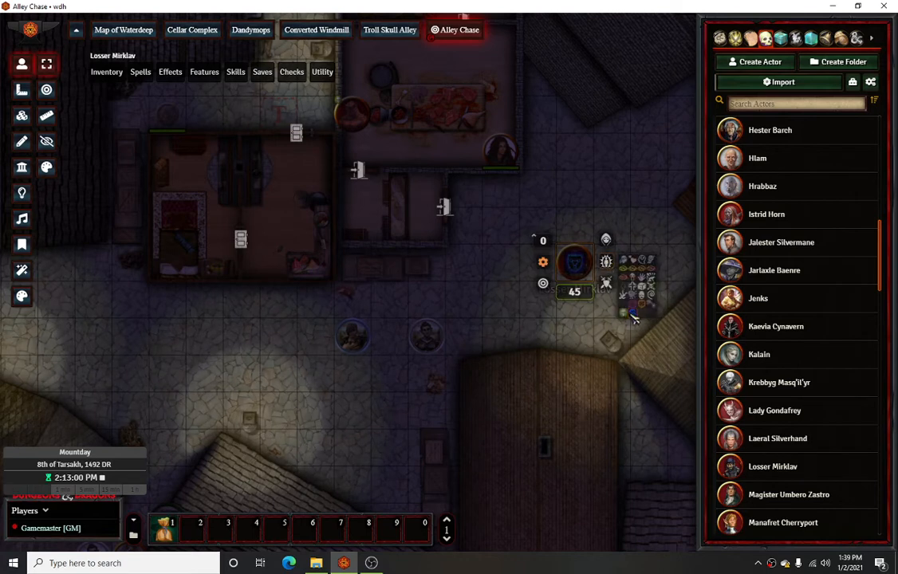
{"action": "right_click", "coordinate": [633, 313]}
{"action": "left_click", "coordinate": [633, 313]}
{"action": "left_click", "coordinate": [594, 326]}
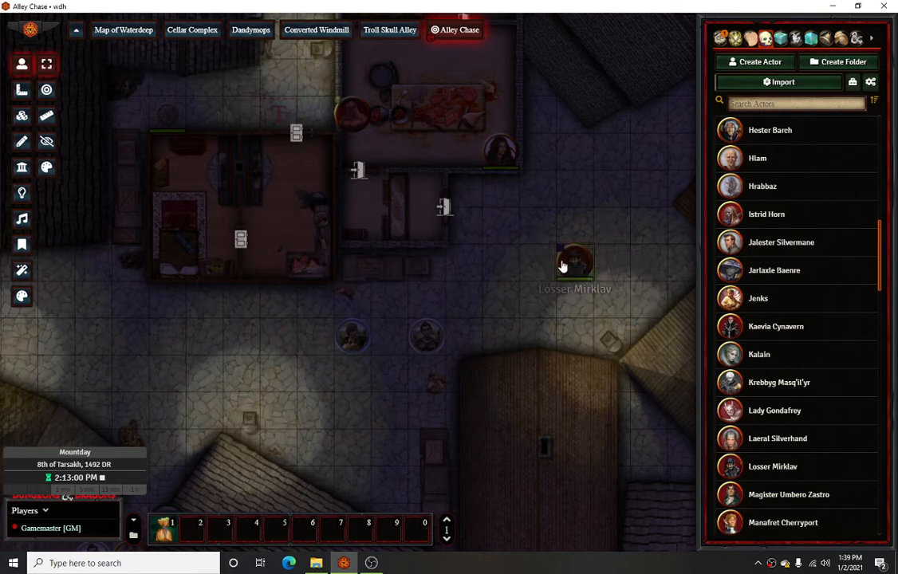
Check the armor class on Losser Mirklav's sheet with Mage Armor active and close the sheet
{"action": "left_click", "coordinate": [563, 266]}
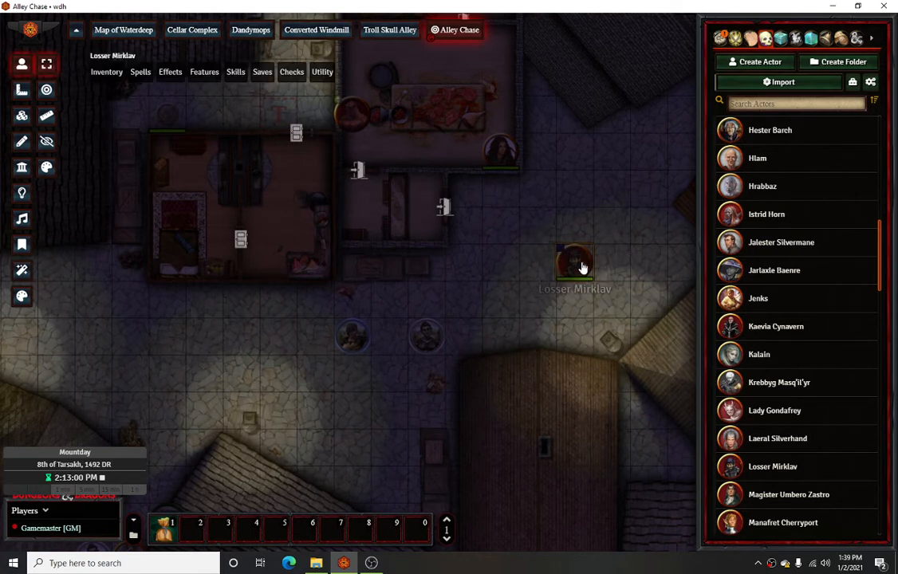
{"action": "double_click", "coordinate": [582, 263]}
{"action": "left_click", "coordinate": [604, 103]}
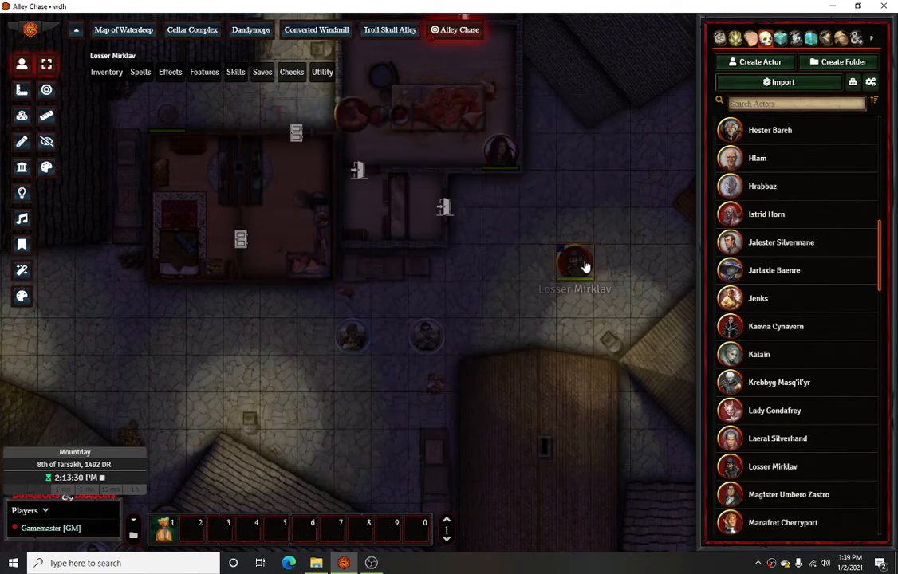
{"action": "double_click", "coordinate": [577, 263]}
{"action": "left_click", "coordinate": [599, 104]}
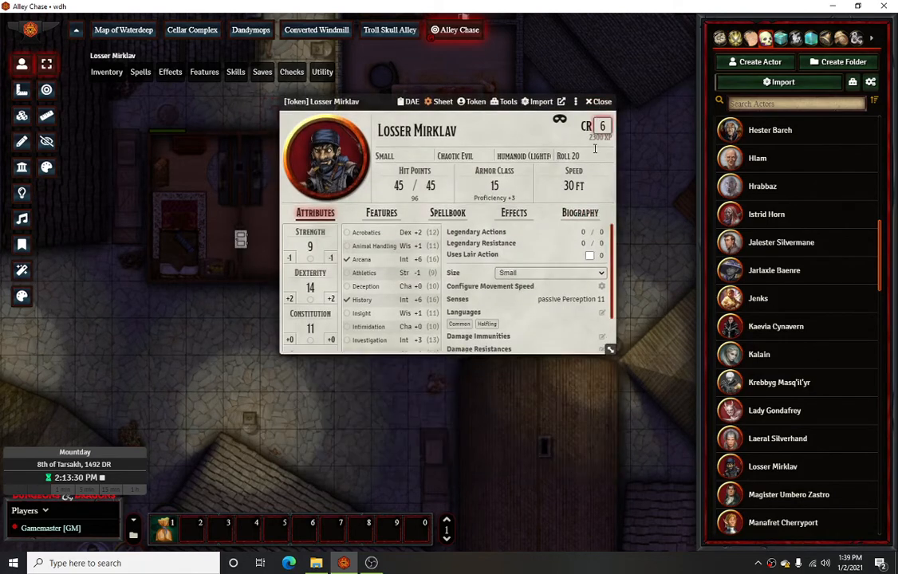
Review the status effects available for Losser Mirklav's token without changing any of them
{"action": "right_click", "coordinate": [581, 267]}
{"action": "left_click", "coordinate": [607, 263]}
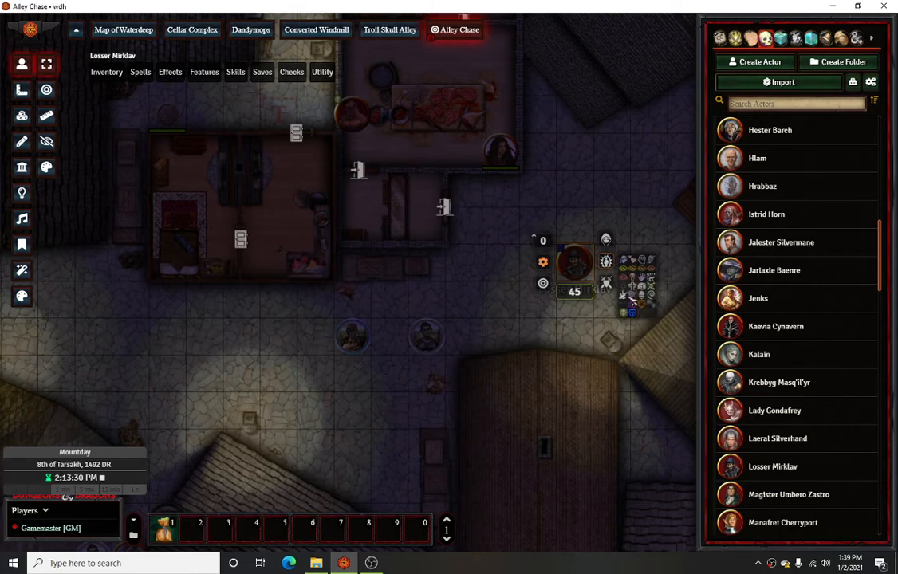
{"action": "left_click", "coordinate": [575, 333]}
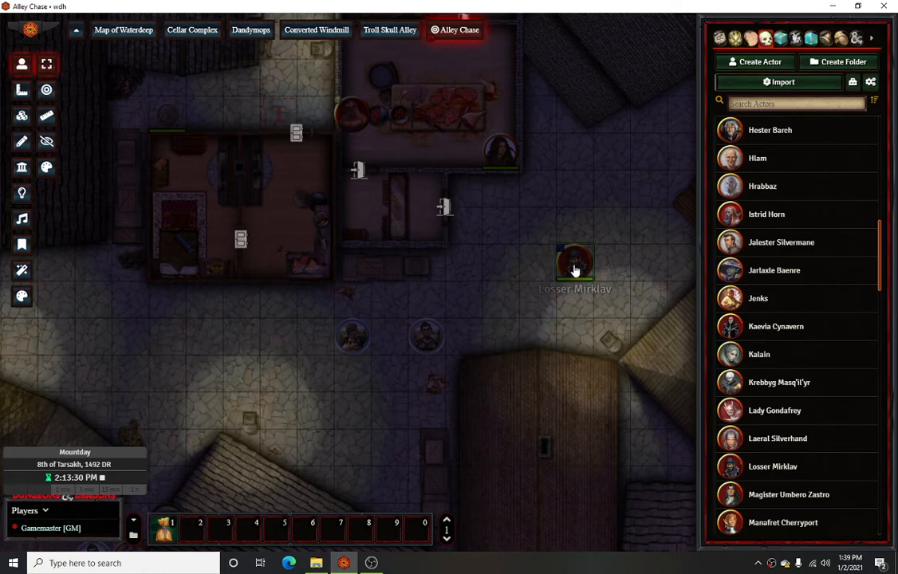
Move Losser Mirklav's token two squares west and one square south, and check the armor class on its sheet
{"action": "left_click_drag", "start_coordinate": [575, 268], "coordinate": [502, 300]}
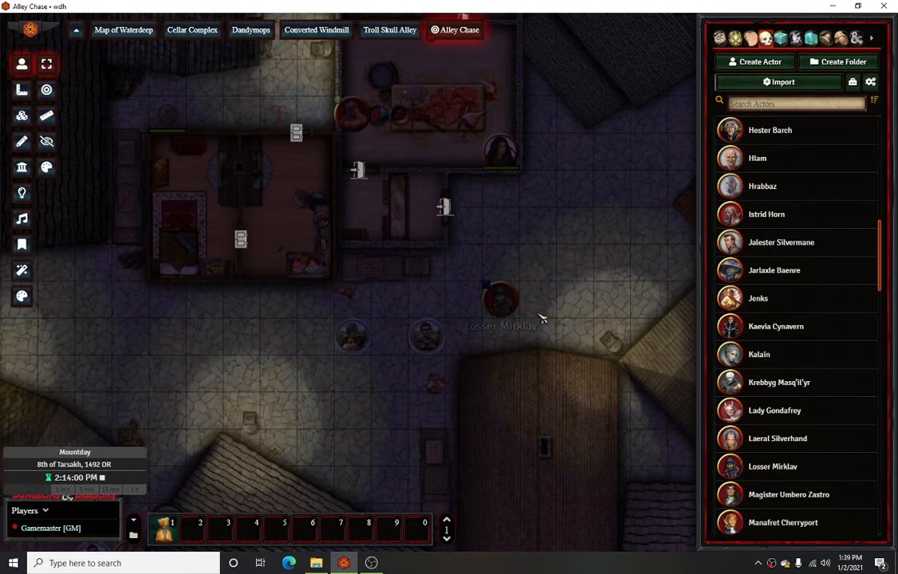
{"action": "double_click", "coordinate": [499, 307]}
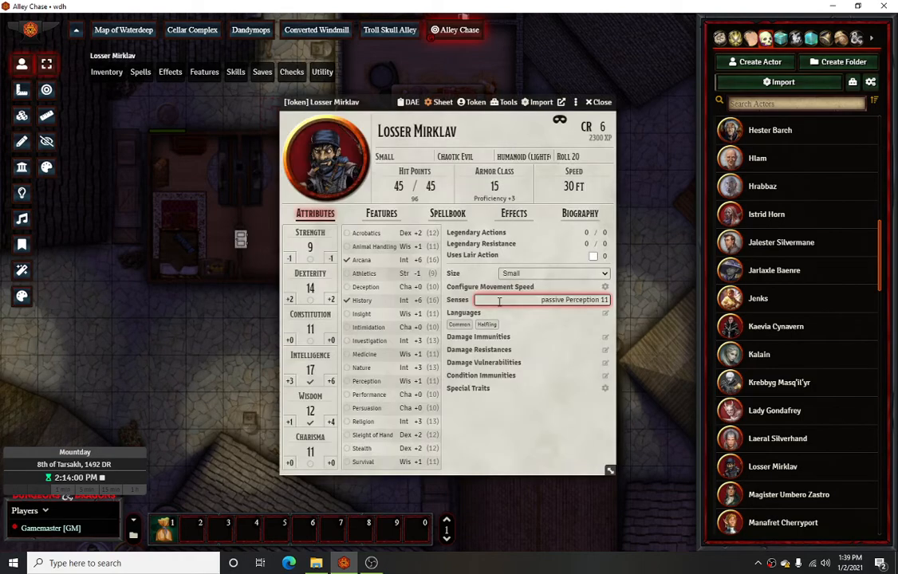
{"action": "left_click", "coordinate": [602, 103]}
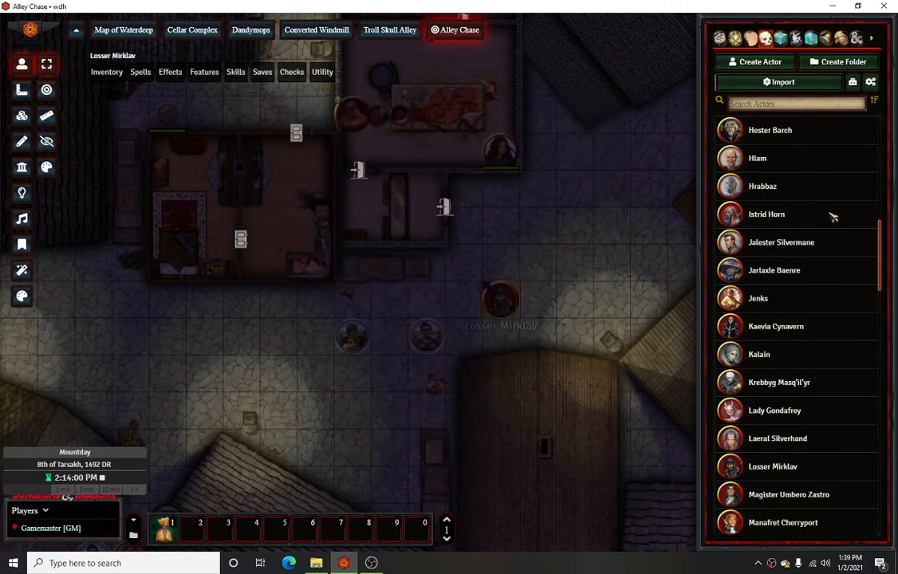
Collapse the Named NPCs folder, expand Creatures & Monsters and open the Kobold's sheet
{"action": "scroll", "coordinate": [778, 235], "scroll_direction": "down", "scroll_amount": 1}
{"action": "scroll", "coordinate": [777, 235], "scroll_direction": "up", "scroll_amount": 1}
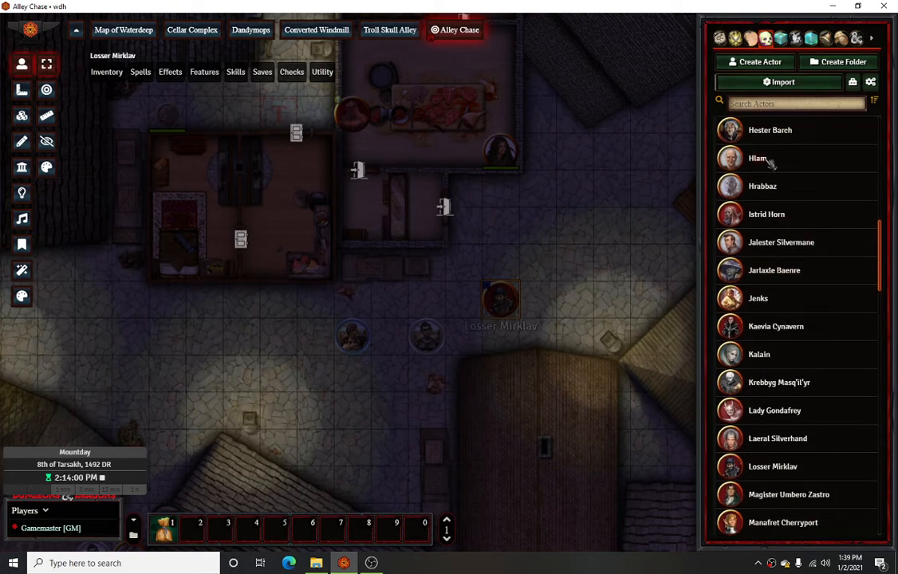
{"action": "scroll", "coordinate": [770, 162], "scroll_direction": "up", "scroll_amount": 10}
{"action": "left_click", "coordinate": [771, 136]}
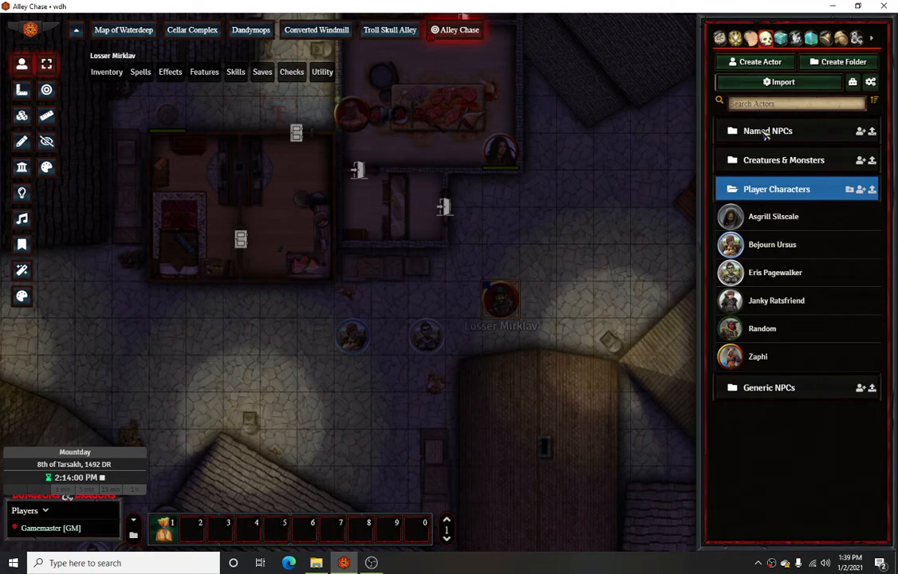
{"action": "left_click", "coordinate": [764, 160]}
{"action": "scroll", "coordinate": [774, 239], "scroll_direction": "down", "scroll_amount": 2}
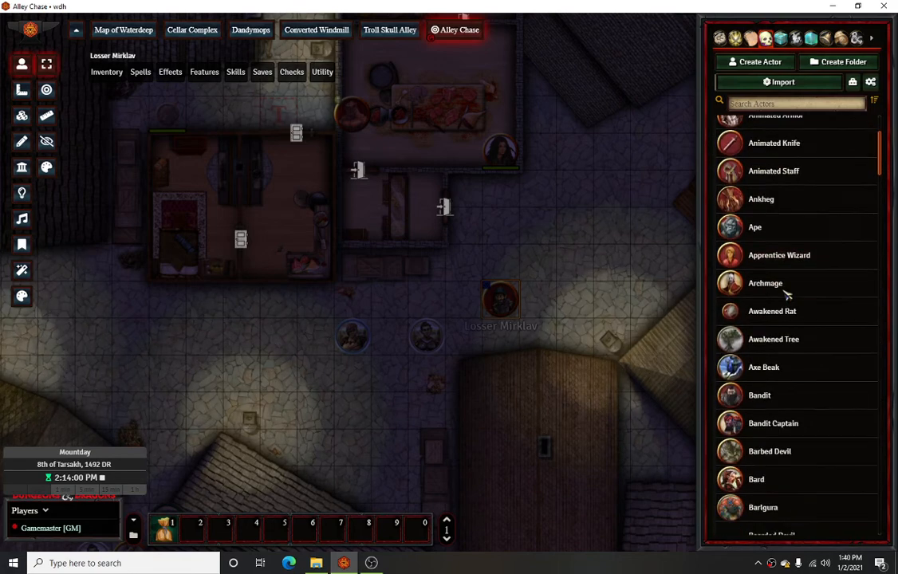
{"action": "scroll", "coordinate": [786, 295], "scroll_direction": "down", "scroll_amount": 15}
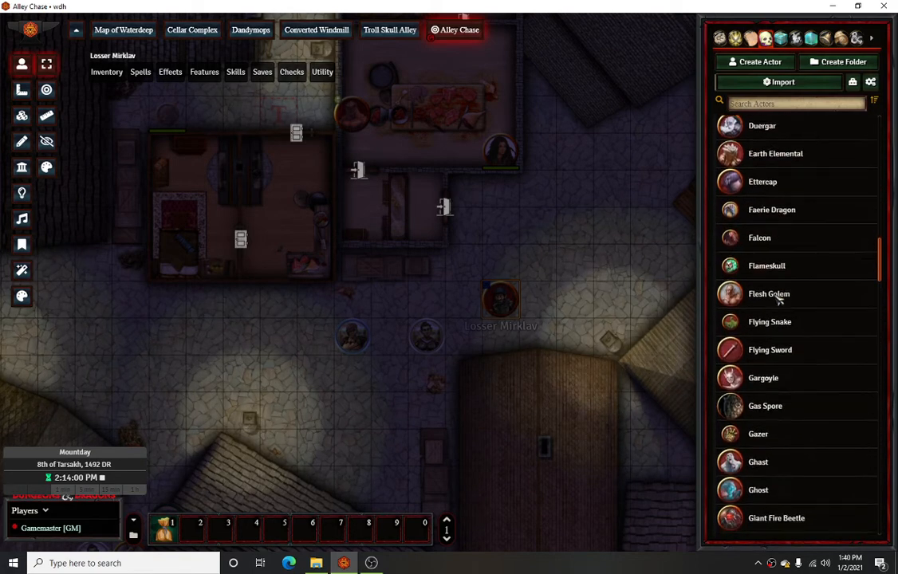
{"action": "scroll", "coordinate": [779, 297], "scroll_direction": "down", "scroll_amount": 12}
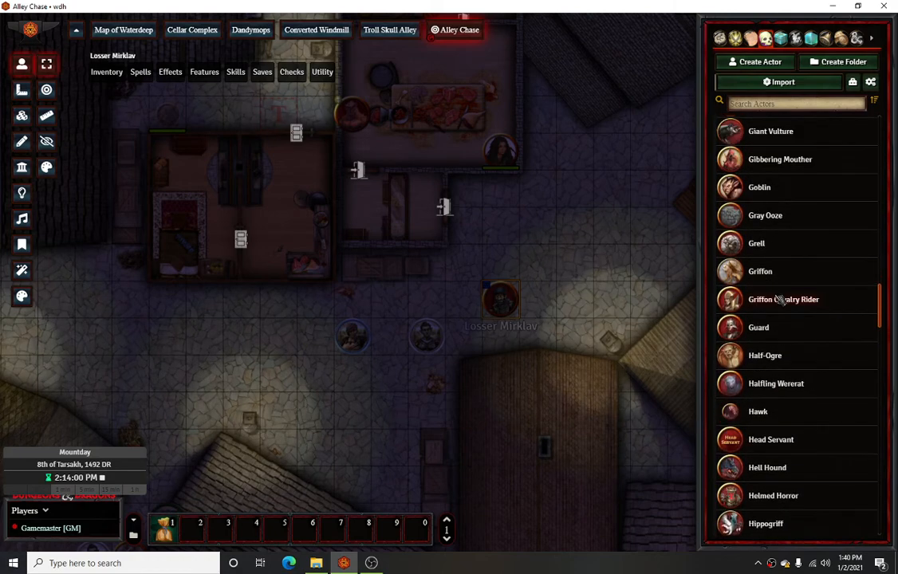
{"action": "scroll", "coordinate": [782, 299], "scroll_direction": "down", "scroll_amount": 12}
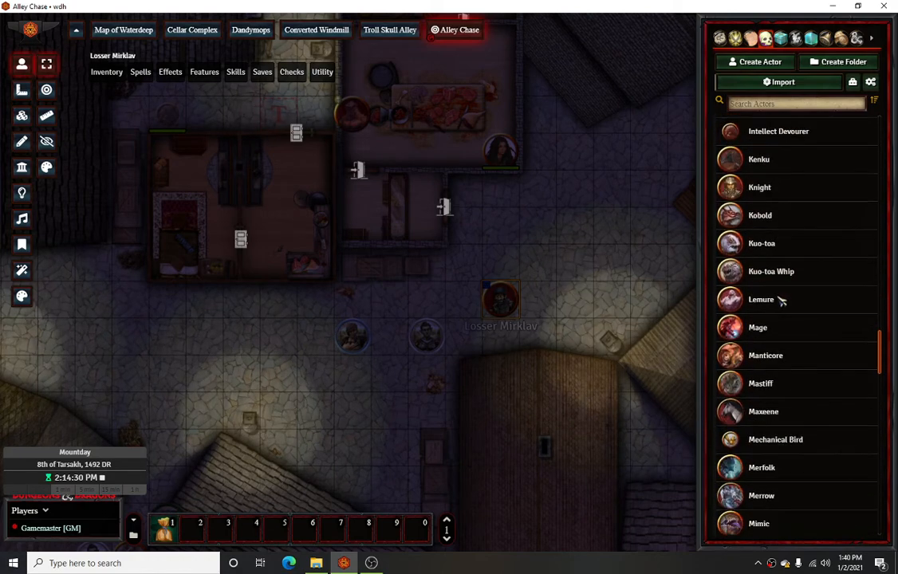
{"action": "left_click", "coordinate": [764, 213]}
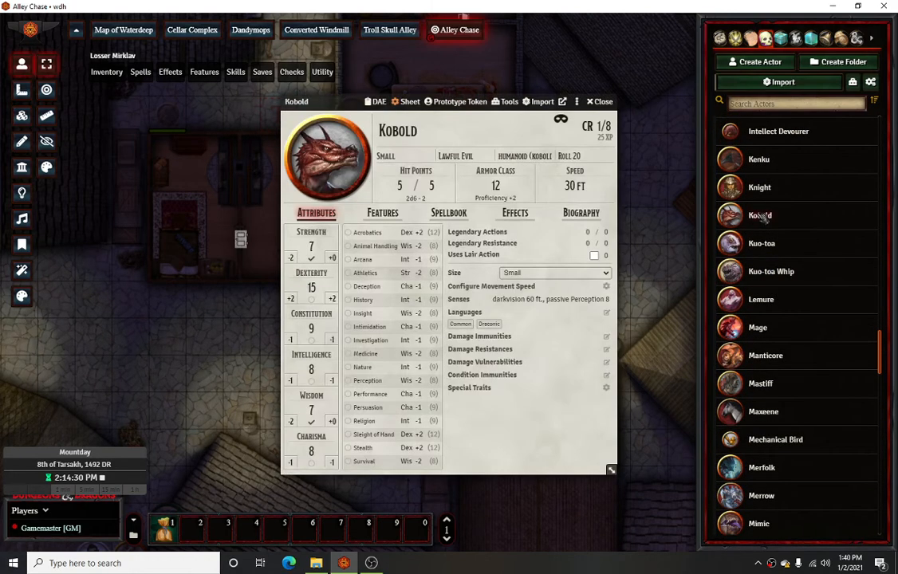
Set the Kobold's sheet class to dnd5e.LootSheet5eNPC, save it, and review the resulting loot sheet before closing it
{"action": "left_click", "coordinate": [409, 102]}
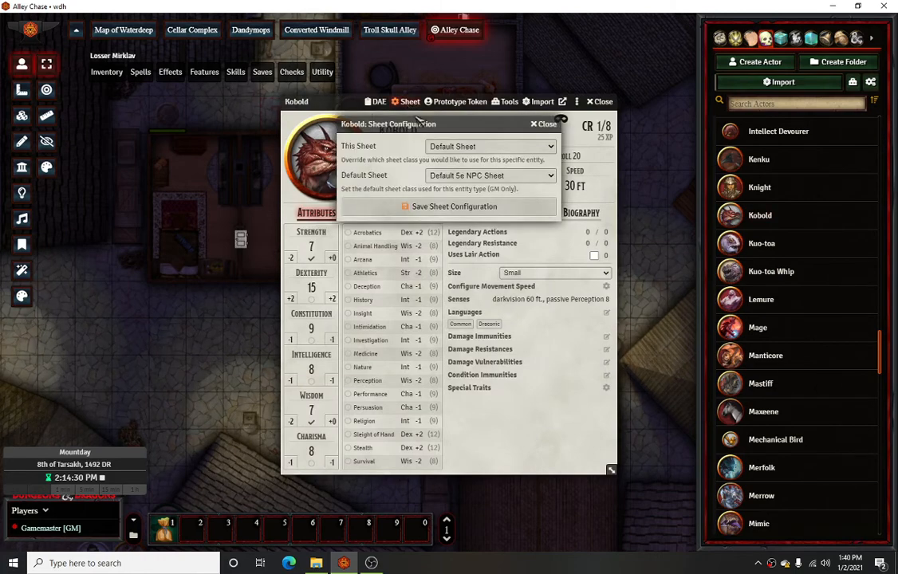
{"action": "left_click", "coordinate": [515, 147]}
{"action": "left_click", "coordinate": [516, 168]}
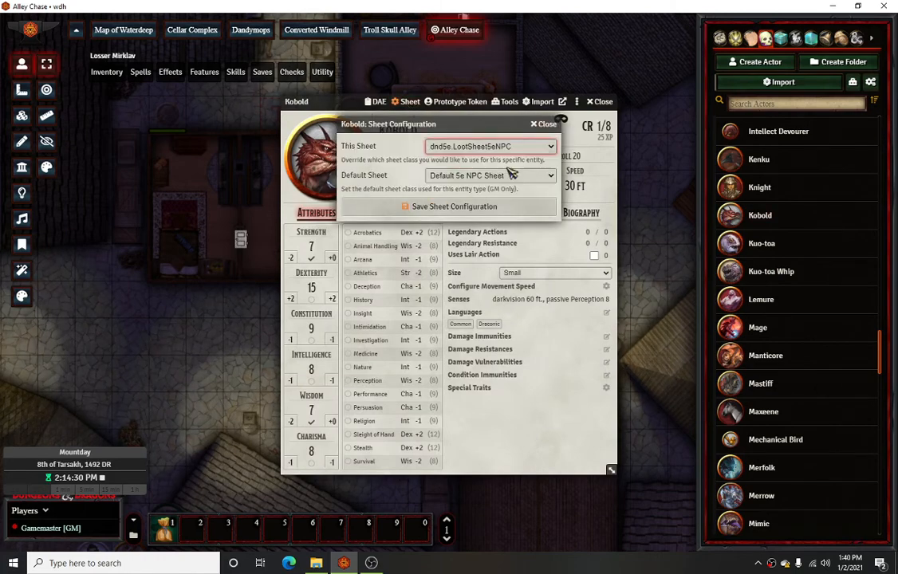
{"action": "left_click", "coordinate": [501, 206]}
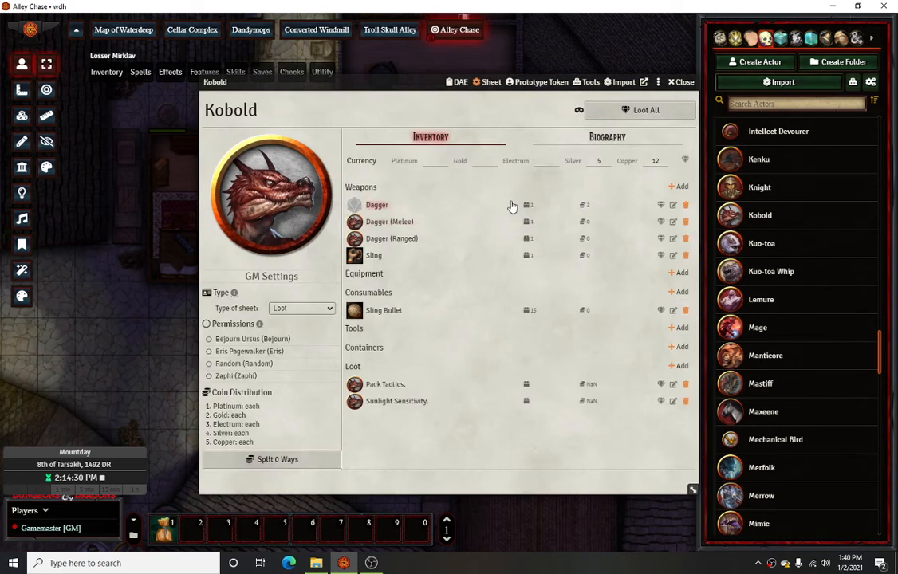
{"action": "left_click", "coordinate": [598, 161]}
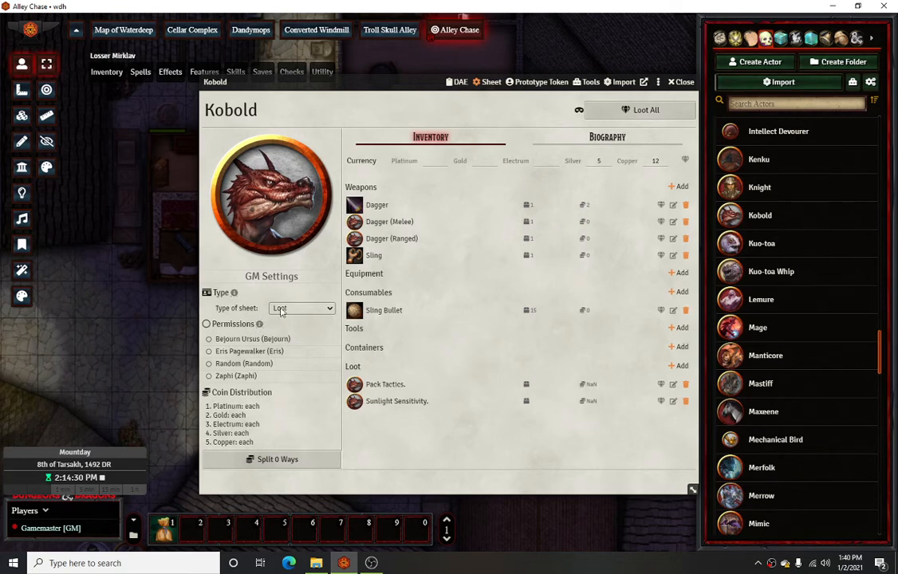
{"action": "left_click", "coordinate": [682, 81]}
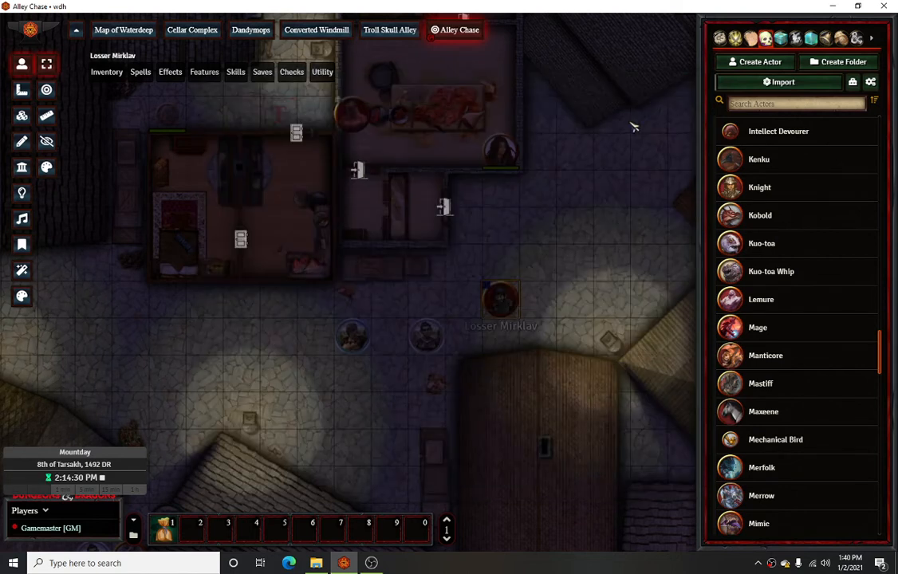
Place a Kobold token two squares west of Losser Mirklav and check its inventory on the loot sheet
{"action": "left_click_drag", "start_coordinate": [777, 215], "coordinate": [436, 308]}
{"action": "left_click", "coordinate": [431, 307]}
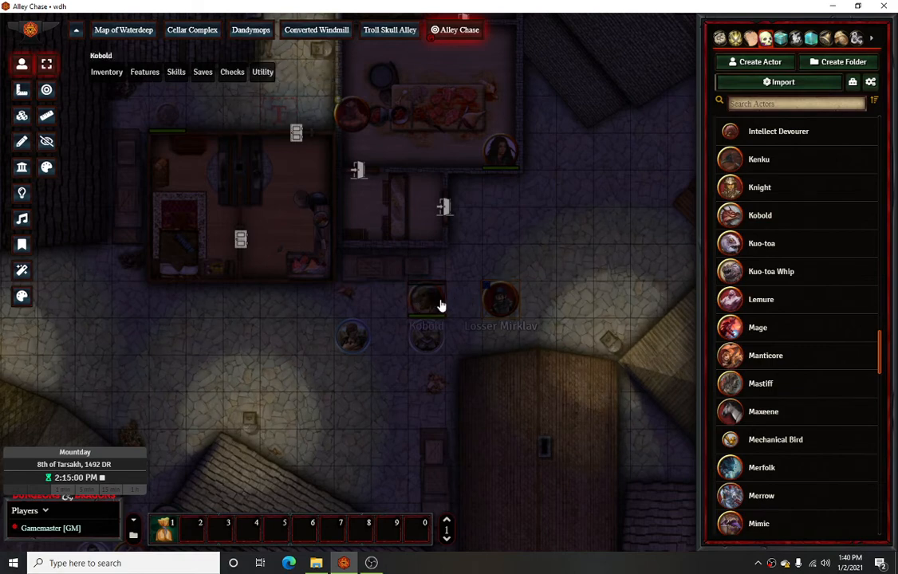
{"action": "double_click", "coordinate": [433, 307]}
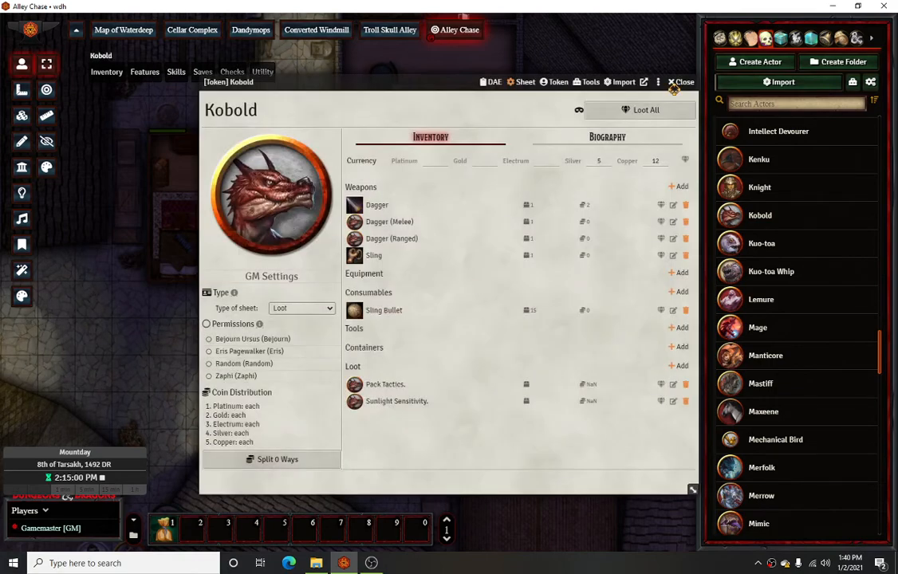
{"action": "key", "text": "Escape"}
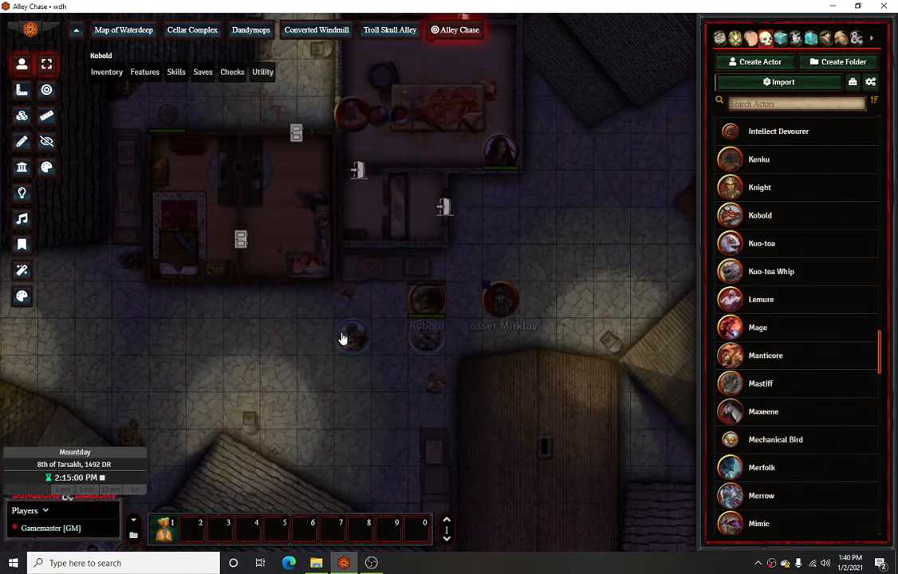
Move Bejourn's token to the square west of the Kobold, target the Kobold and attack it with Glaive +1
{"action": "left_click_drag", "start_coordinate": [352, 337], "coordinate": [392, 311]}
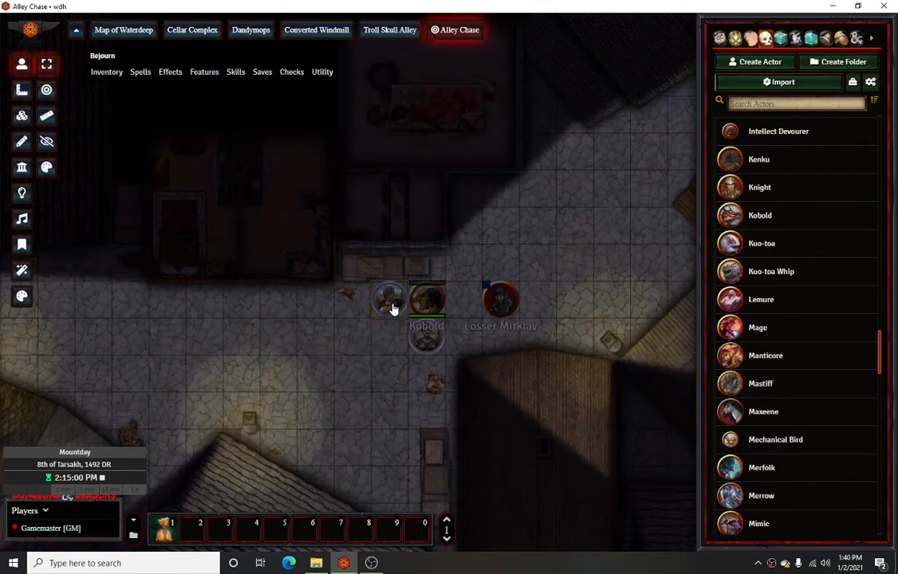
{"action": "left_click", "coordinate": [433, 300], "text": "alt"}
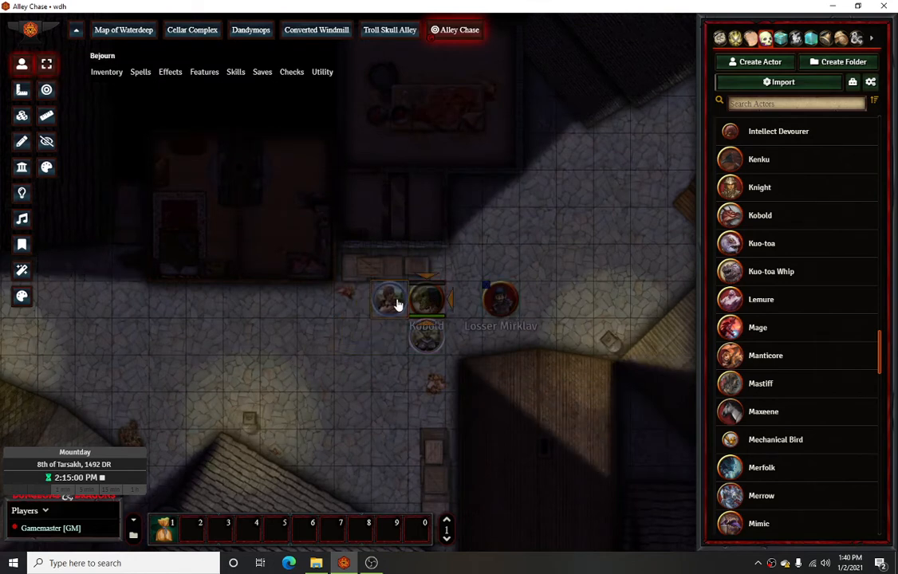
{"action": "mouse_move", "coordinate": [106, 78]}
{"action": "left_click", "coordinate": [120, 101]}
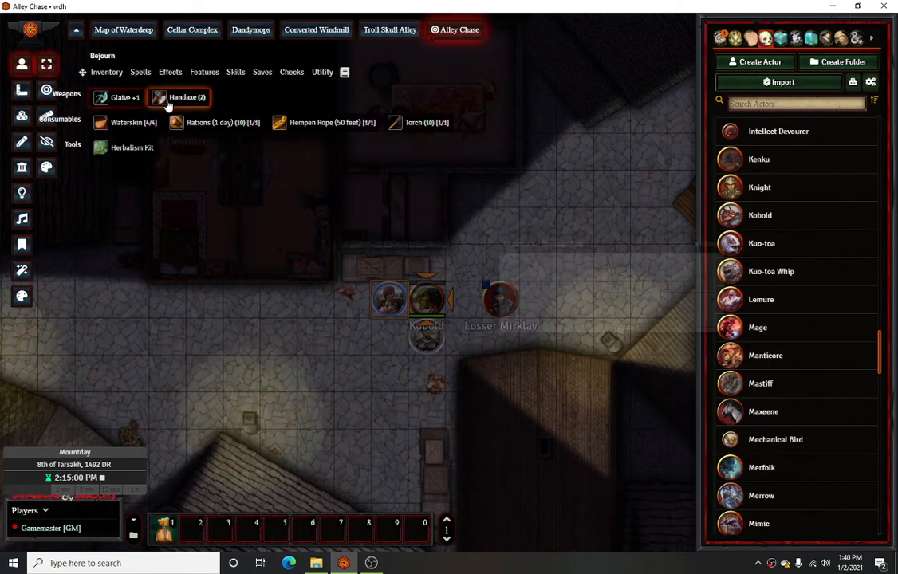
{"action": "left_click", "coordinate": [640, 317]}
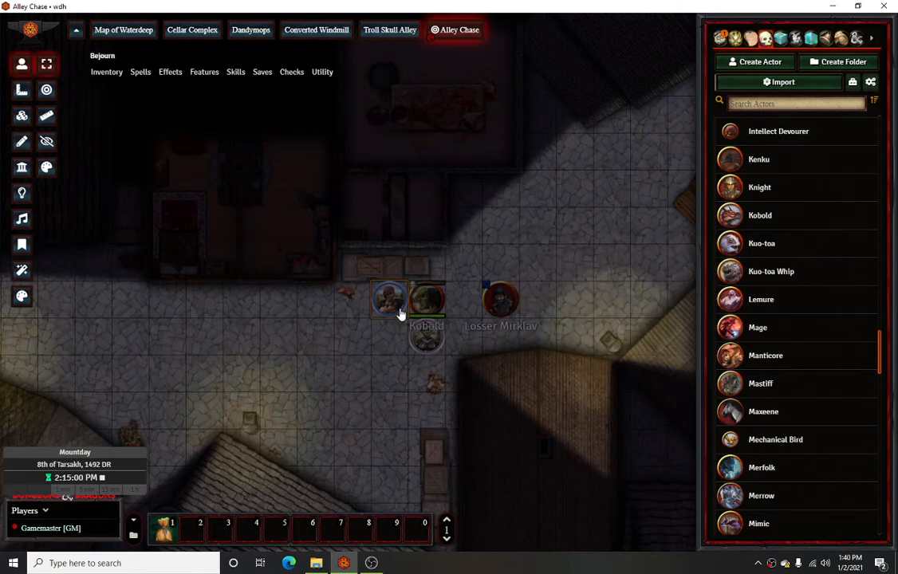
Open the defeated Kobold's loot sheet and examine its items, player permissions and silver and copper amounts
{"action": "double_click", "coordinate": [426, 300]}
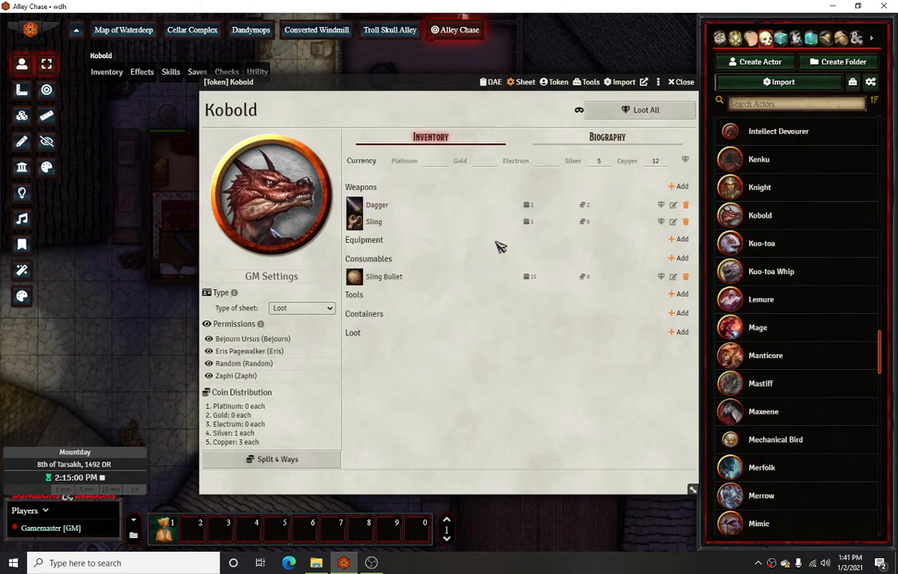
{"action": "left_click", "coordinate": [591, 165]}
{"action": "left_click", "coordinate": [656, 161]}
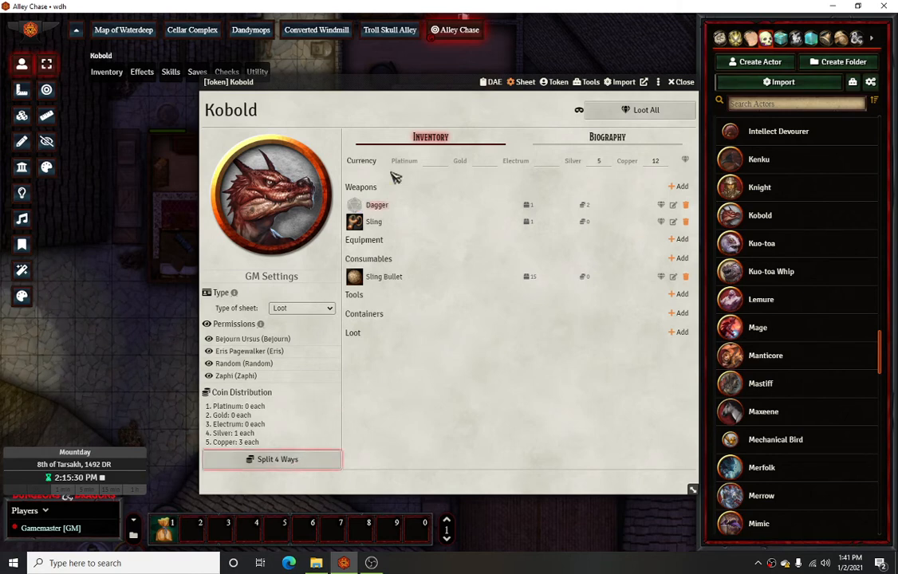
Show the chat log, try splitting the Kobold's coins 4 ways on its loot sheet, and close the sheet
{"action": "left_click", "coordinate": [719, 39]}
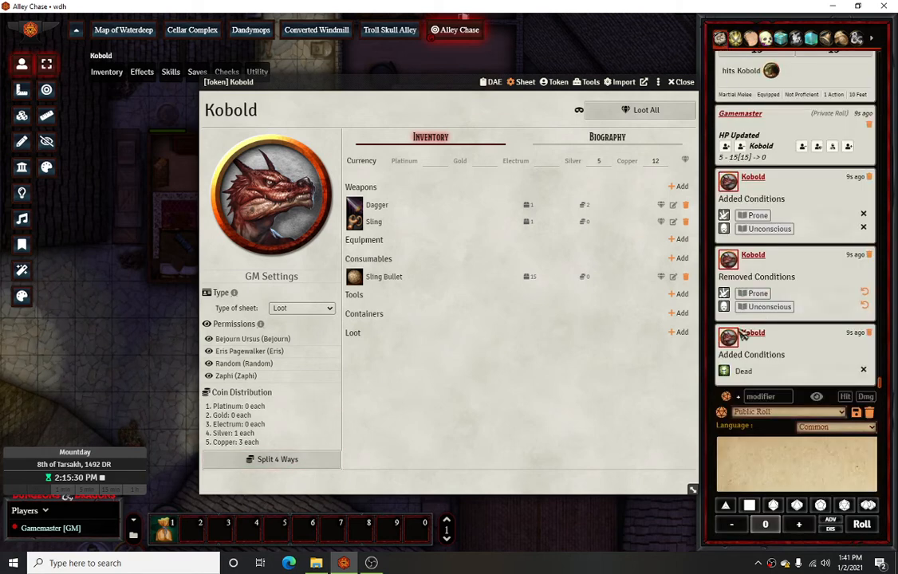
{"action": "left_click_drag", "start_coordinate": [404, 82], "coordinate": [377, 69]}
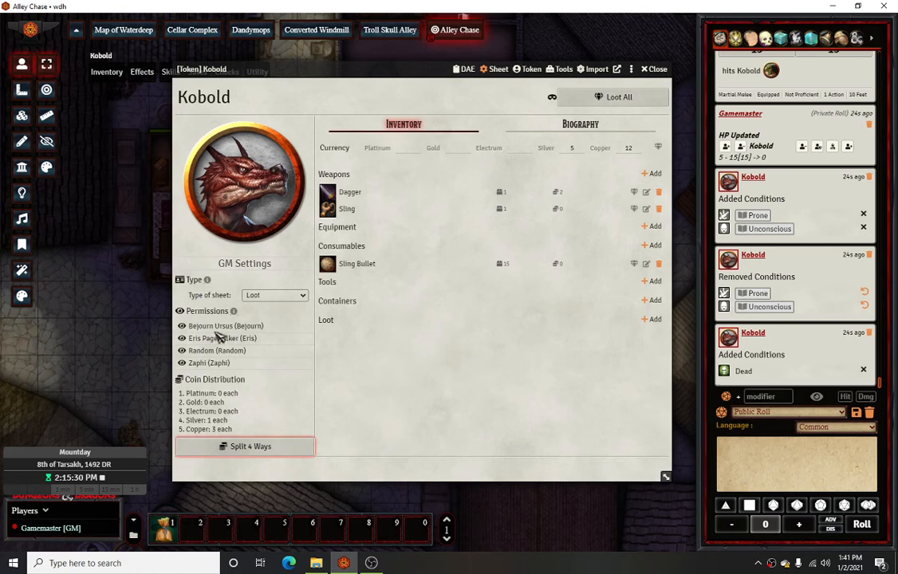
{"action": "left_click", "coordinate": [257, 447]}
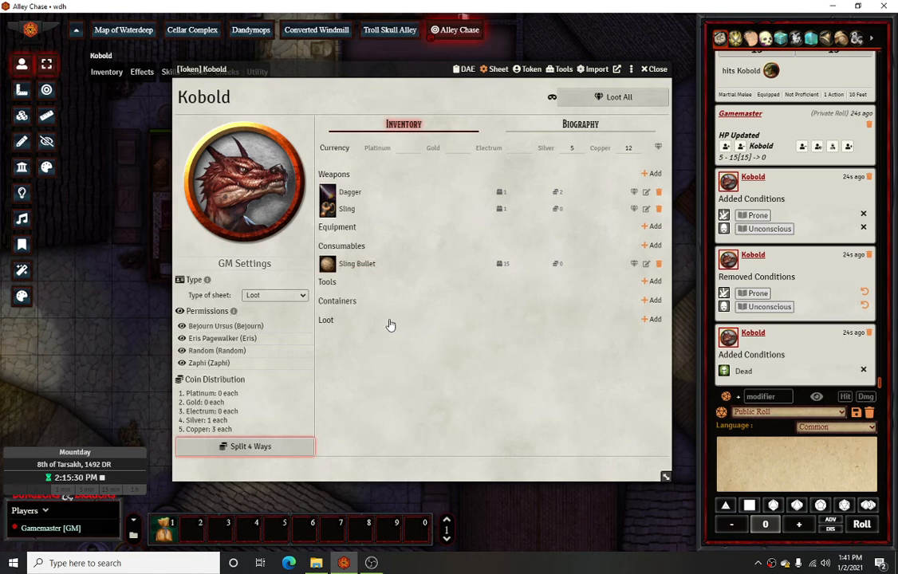
{"action": "left_click", "coordinate": [653, 69]}
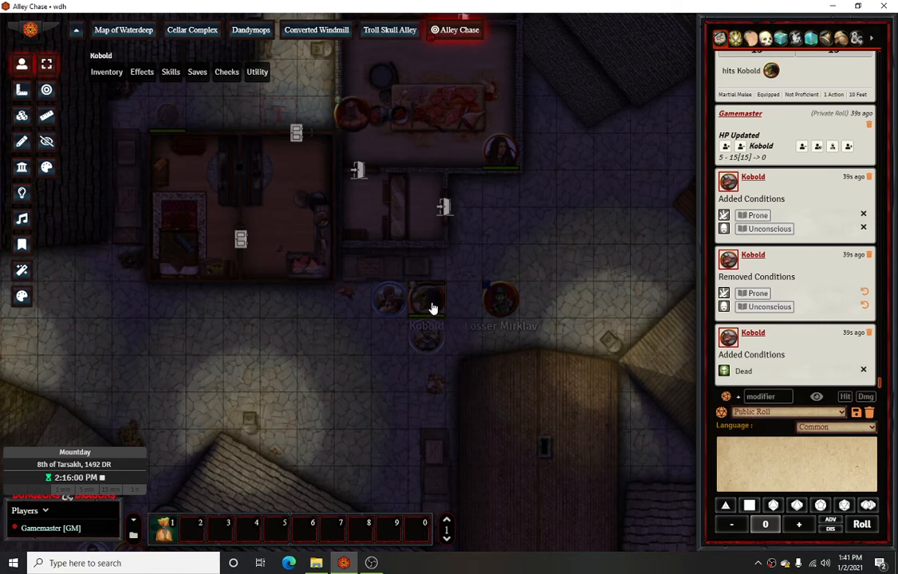
Open the module settings in the game configuration and examine the About Time options for clock updates, round length and active calendar
{"action": "left_click", "coordinate": [856, 38]}
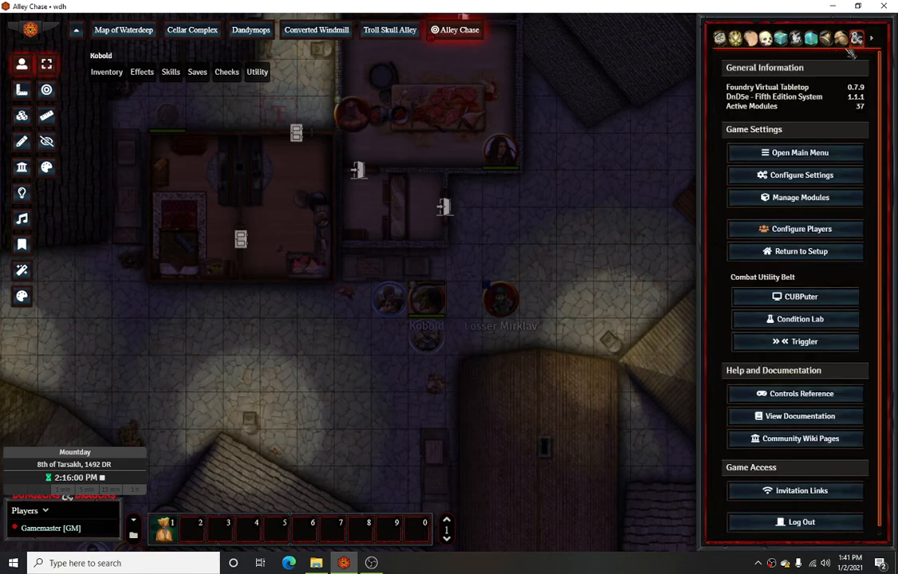
{"action": "left_click", "coordinate": [797, 176]}
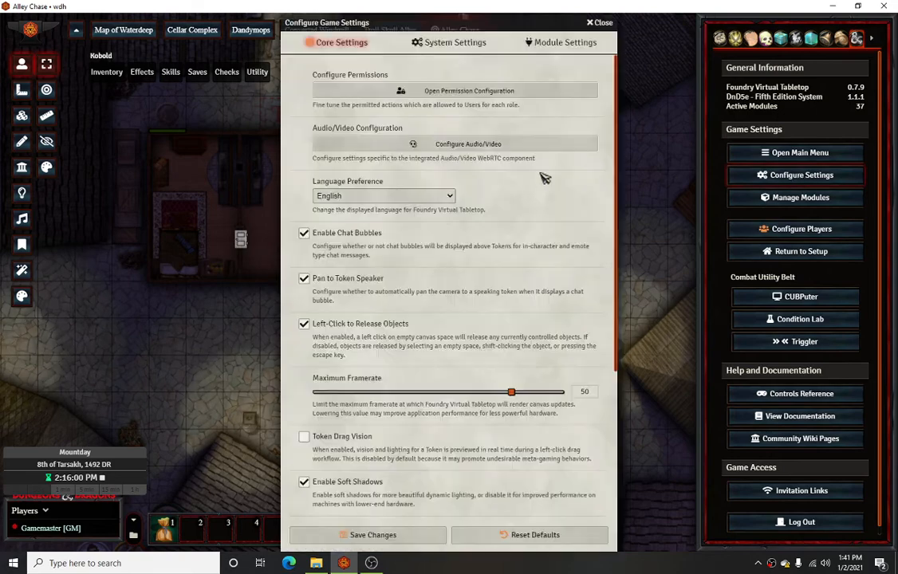
{"action": "left_click", "coordinate": [557, 43]}
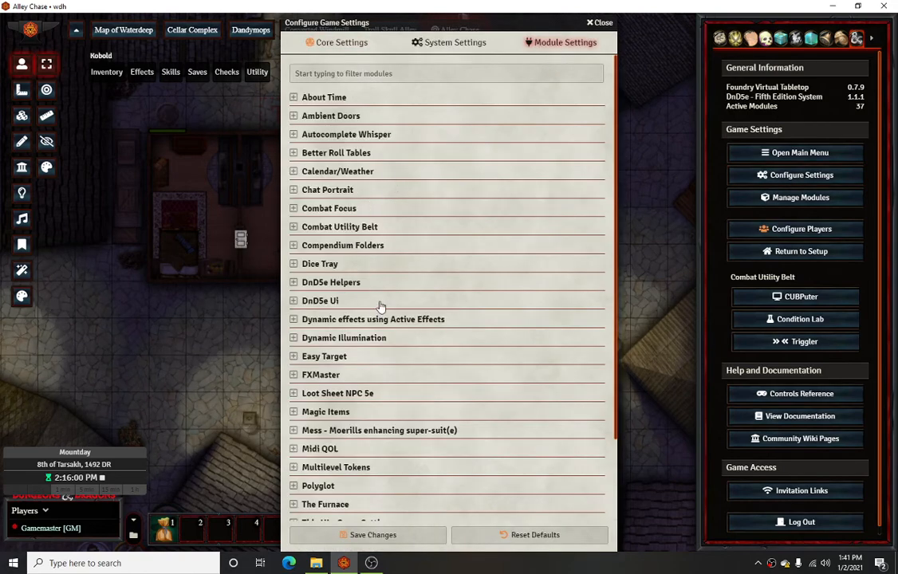
{"action": "left_click", "coordinate": [294, 98]}
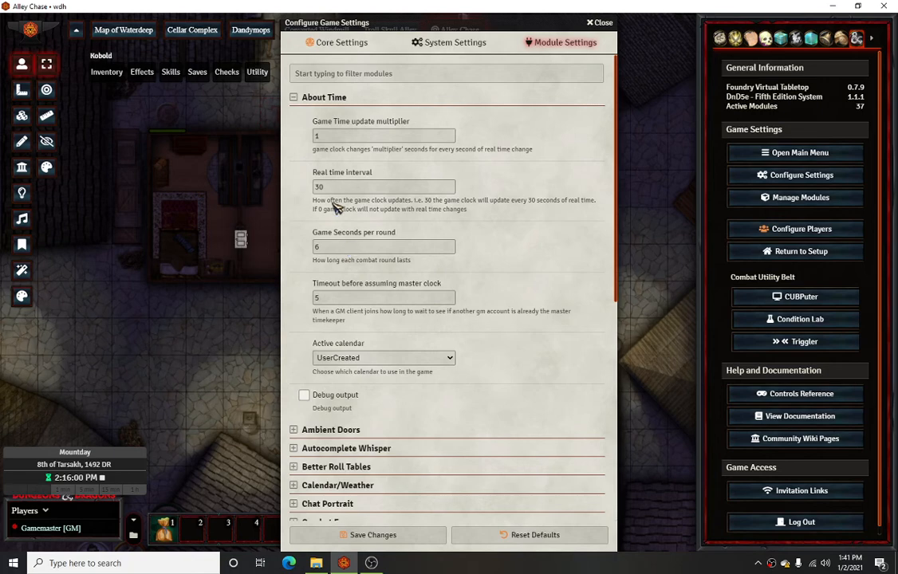
{"action": "scroll", "coordinate": [431, 338], "scroll_direction": "down", "scroll_amount": 1}
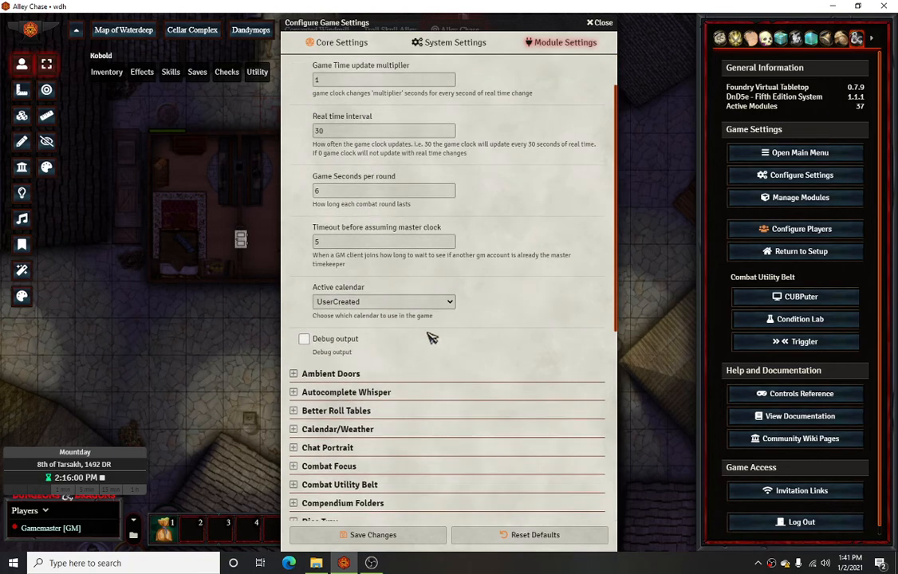
{"action": "scroll", "coordinate": [403, 351], "scroll_direction": "down", "scroll_amount": 1}
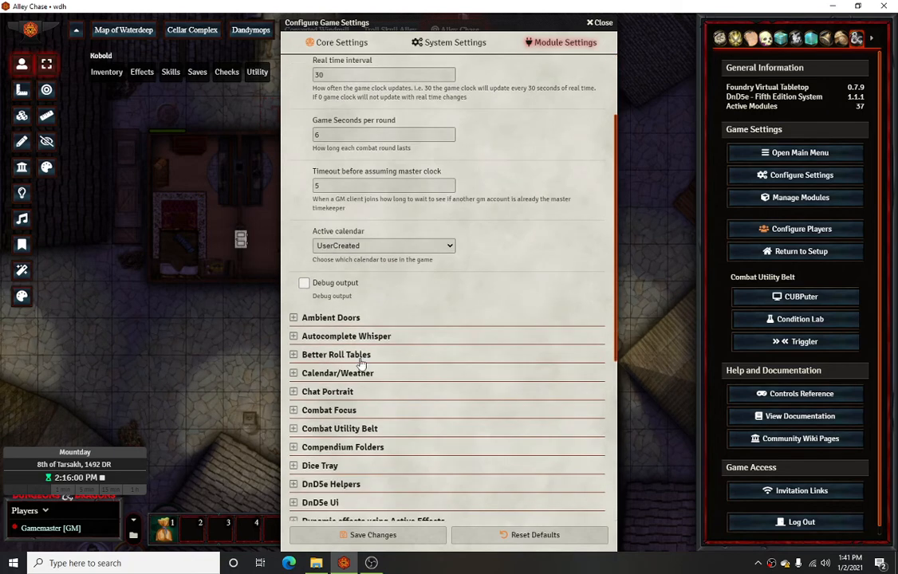
{"action": "scroll", "coordinate": [361, 363], "scroll_direction": "down", "scroll_amount": 1}
Expand the Calendar/Weather module settings and examine the display, chat output, illumination and temperature options
{"action": "left_click", "coordinate": [295, 317]}
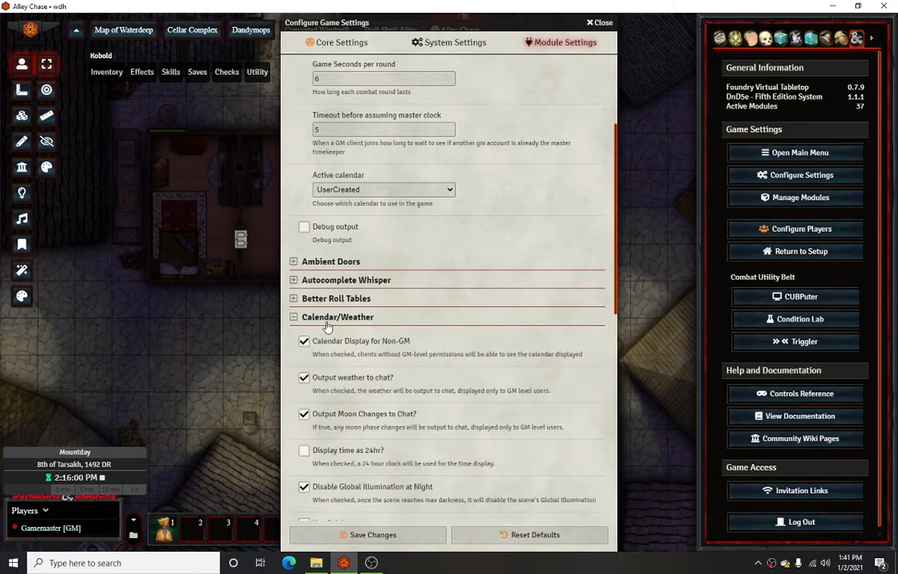
{"action": "scroll", "coordinate": [430, 389], "scroll_direction": "down", "scroll_amount": 2}
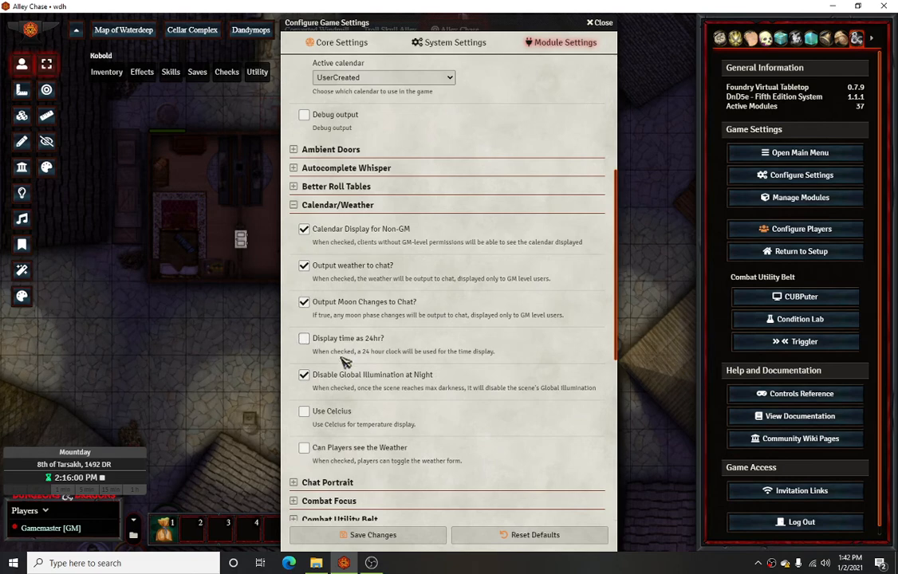
{"action": "scroll", "coordinate": [344, 361], "scroll_direction": "down", "scroll_amount": 3}
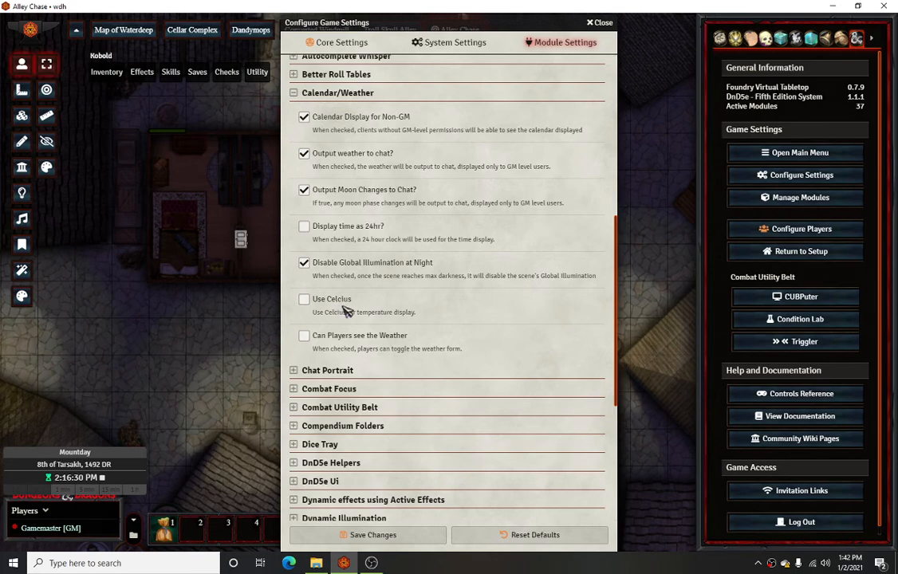
{"action": "scroll", "coordinate": [343, 264], "scroll_direction": "down", "scroll_amount": 3}
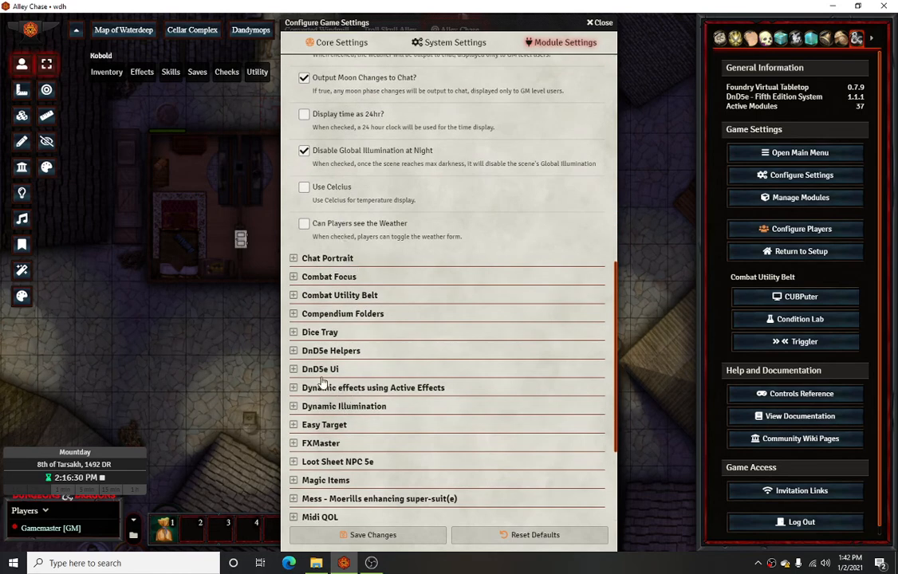
Look through the remaining modules down to Turn Marker and close the game settings without saving
{"action": "scroll", "coordinate": [335, 443], "scroll_direction": "down", "scroll_amount": 2}
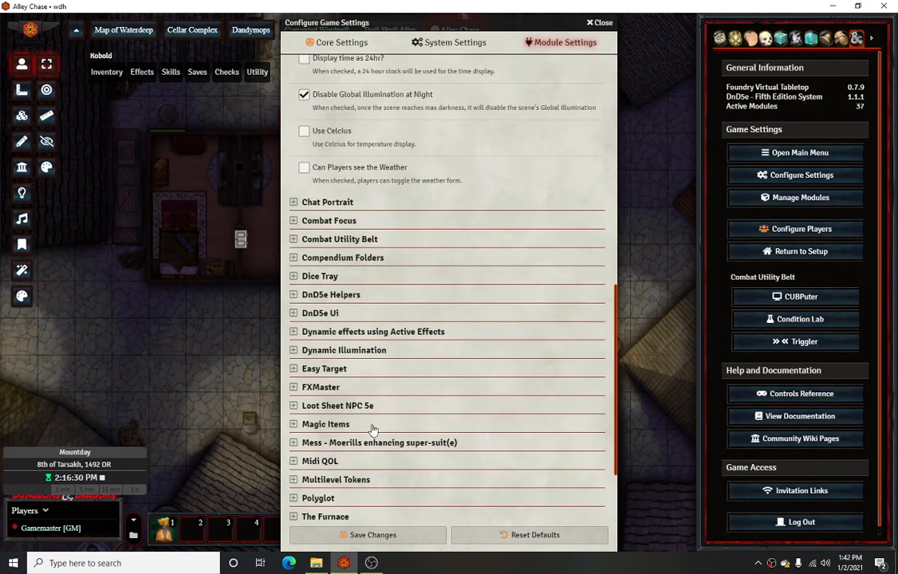
{"action": "scroll", "coordinate": [361, 444], "scroll_direction": "down", "scroll_amount": 1}
{"action": "scroll", "coordinate": [360, 444], "scroll_direction": "down", "scroll_amount": 1}
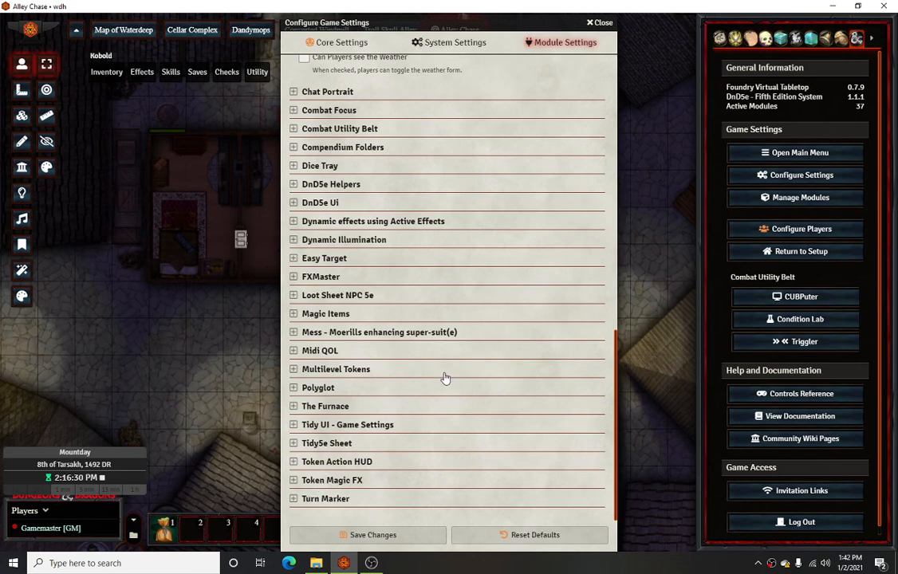
{"action": "left_click", "coordinate": [597, 22]}
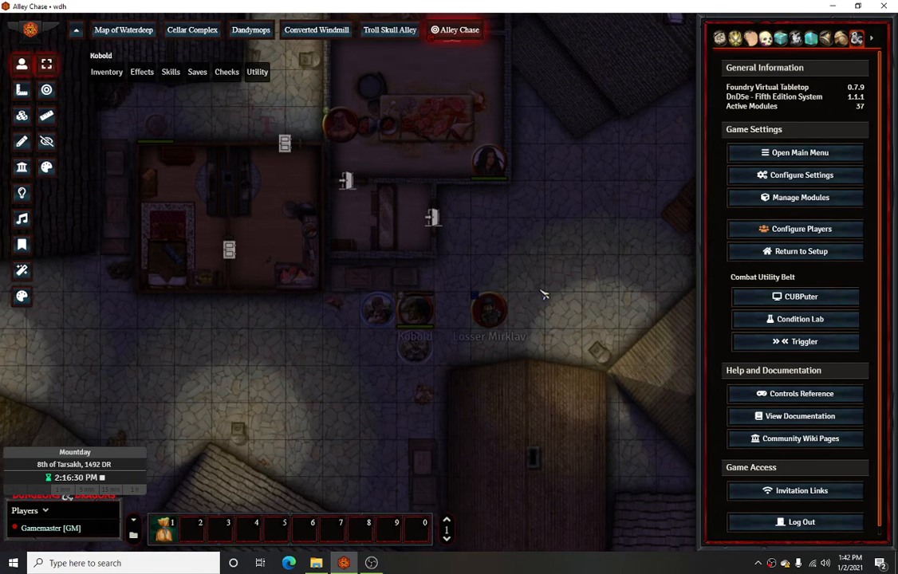
Switch to OBS to bring up its recording controls
{"action": "scroll", "coordinate": [550, 292], "scroll_direction": "up", "scroll_amount": 5}
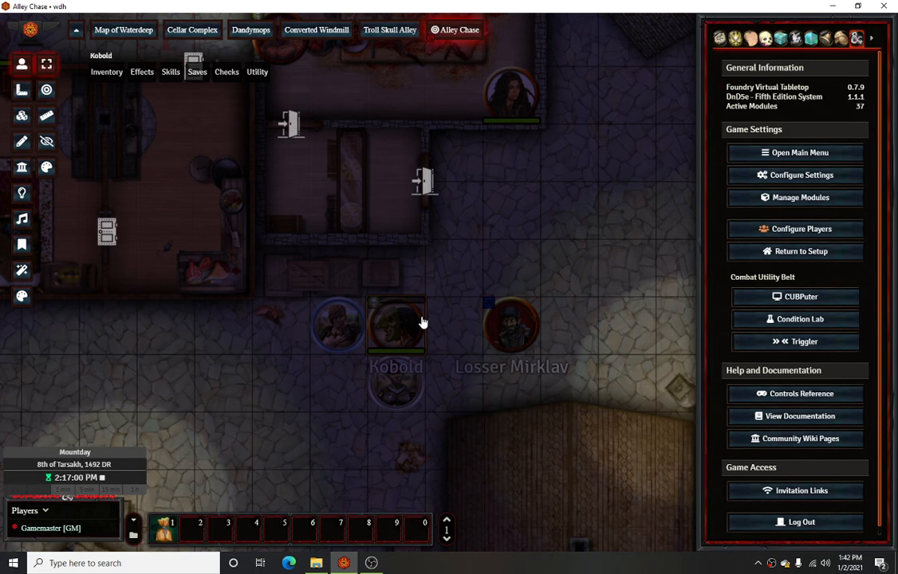
{"action": "scroll", "coordinate": [473, 317], "scroll_direction": "down", "scroll_amount": 1}
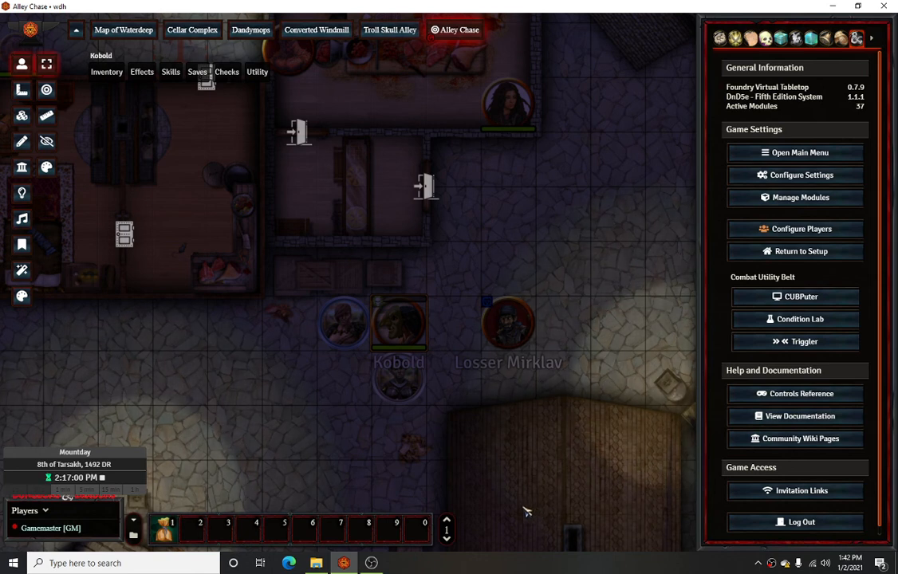
{"action": "left_click", "coordinate": [371, 563]}
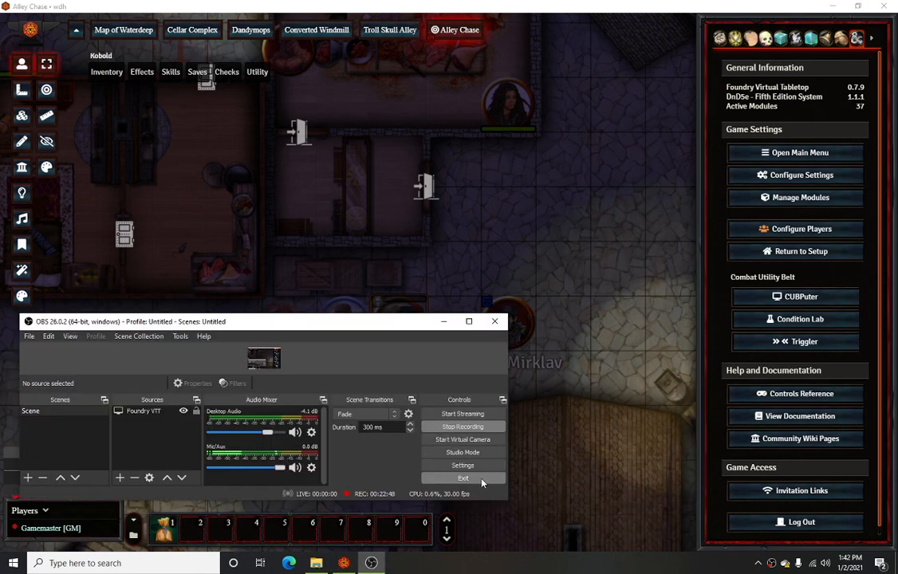